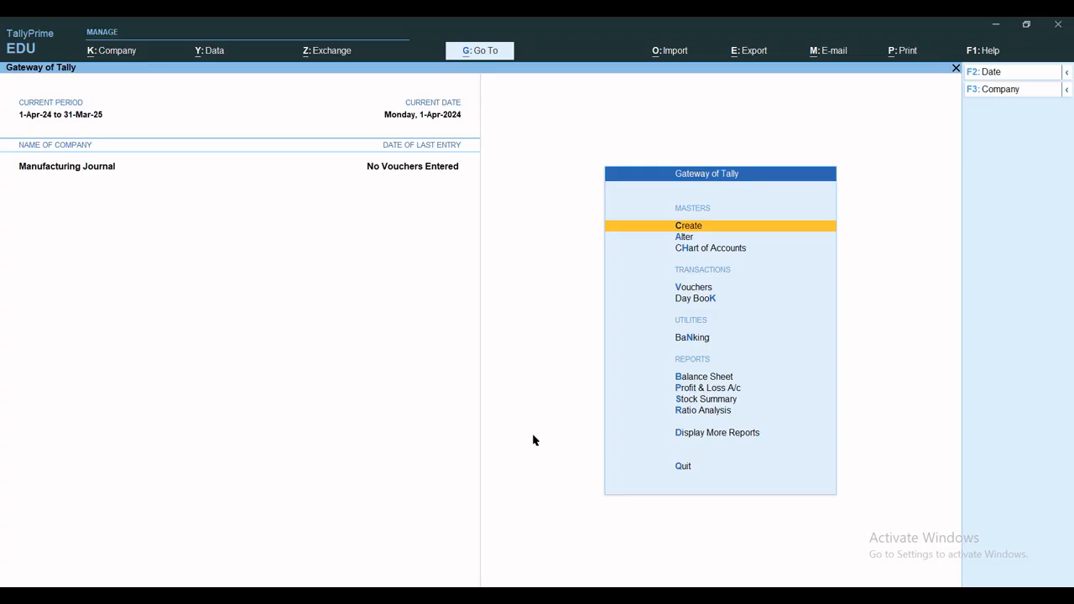
Start a new voucher type named MFG Journal and set its type of voucher to Stock Journal
text(c)
text(Vou)
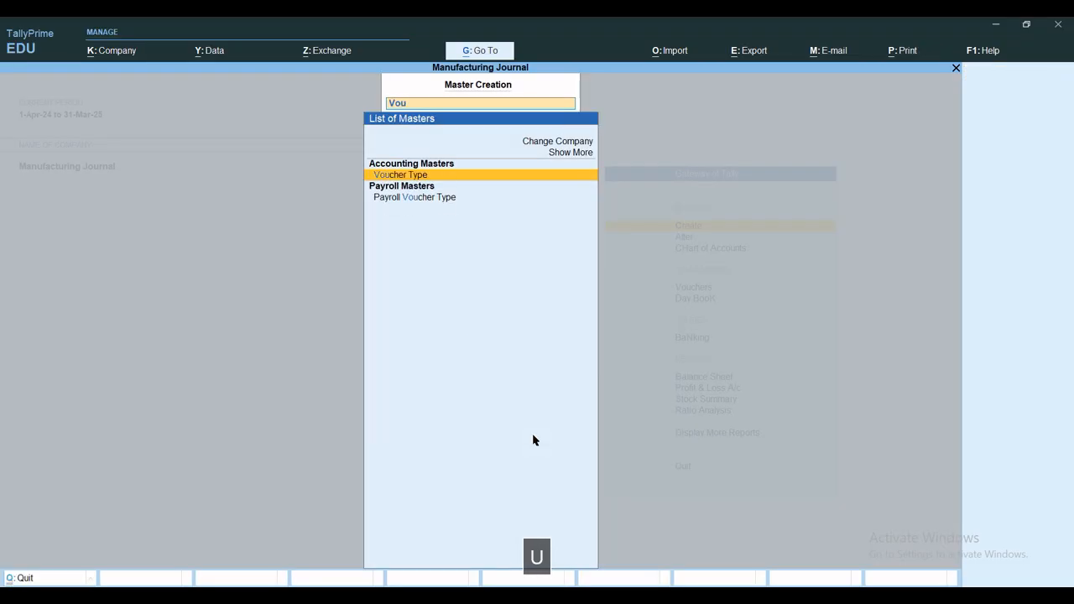
key(Return)
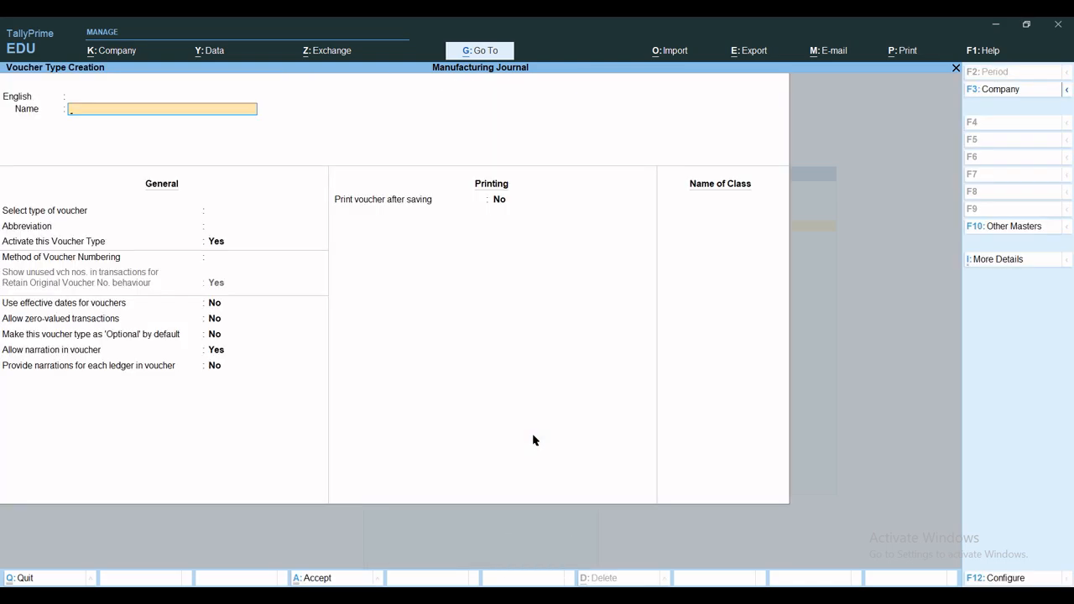
text(M)
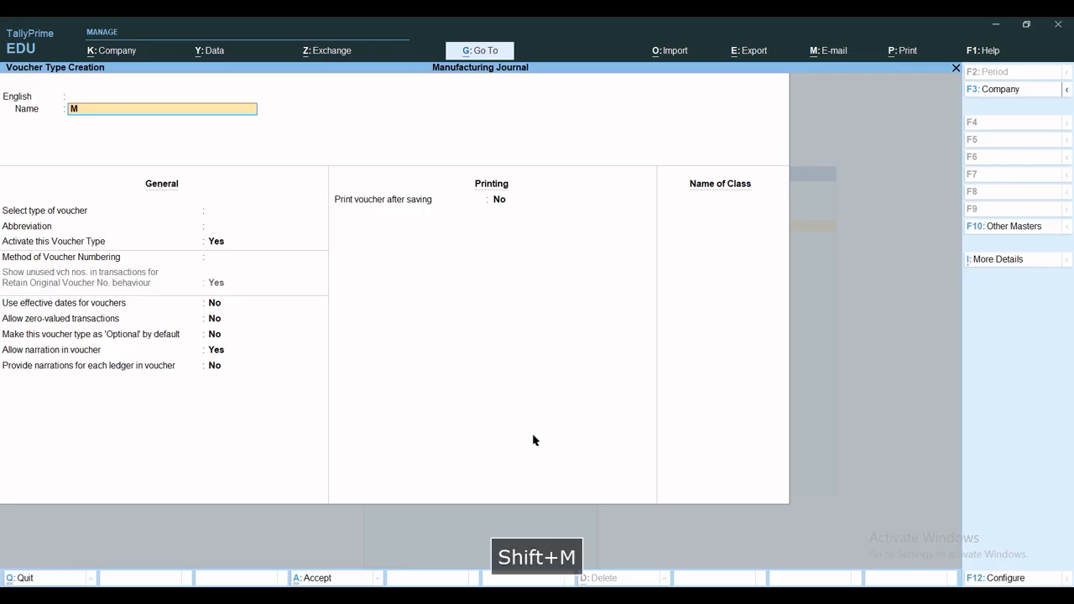
text(FG Jou)
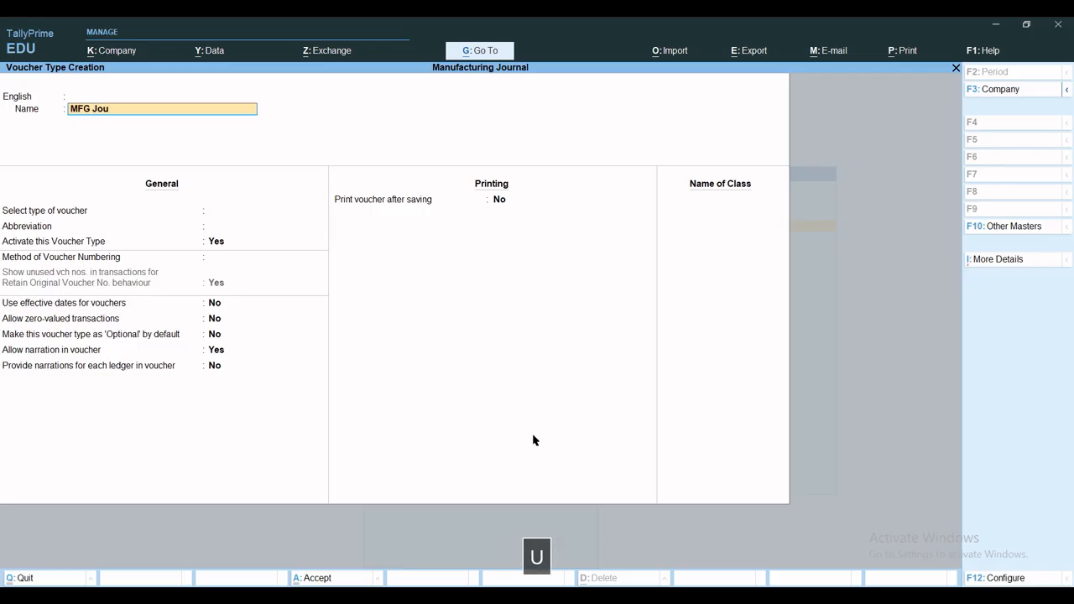
text(rnal)
key(Return)
key(Return)
key(Return)
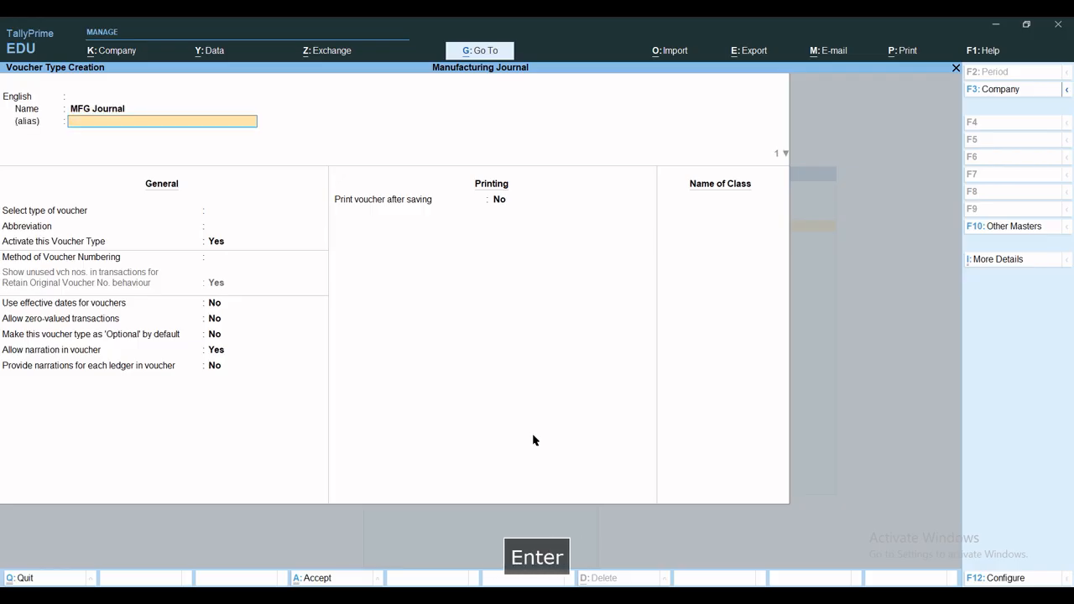
text(St)
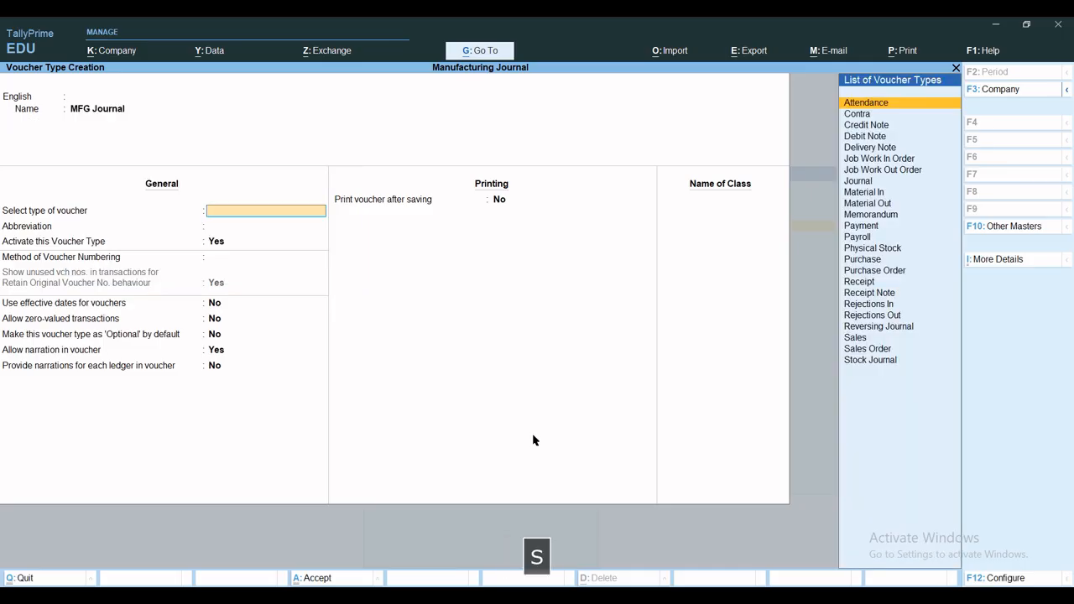
key(Return)
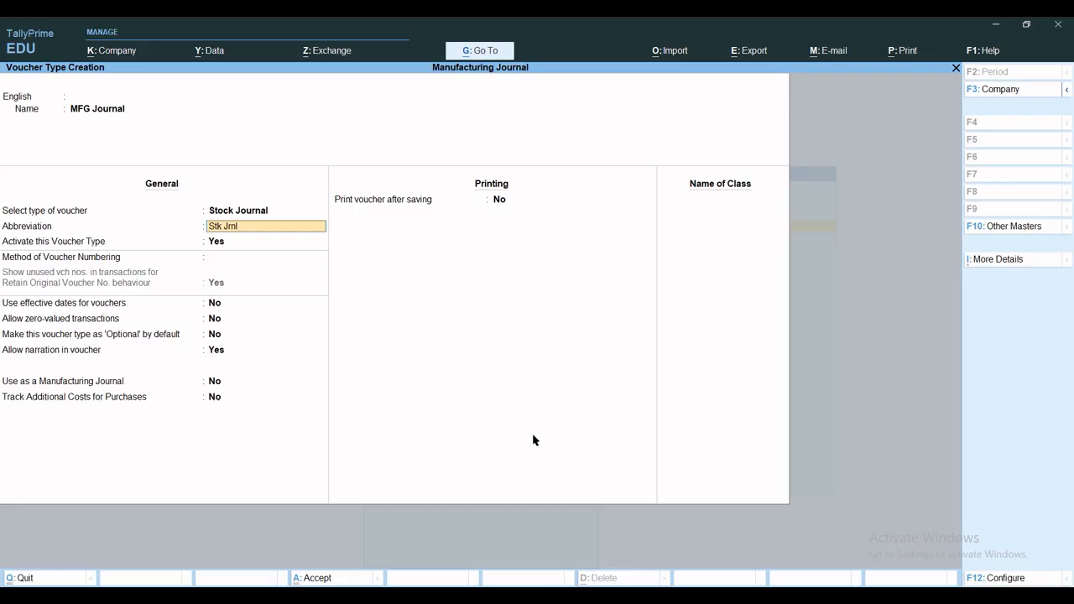
Enable use as a Manufacturing Journal and tracking of additional costs for purchases, and save the voucher type
key(Return)
key(Return)
key(Return)
key(Return)
key(Return)
key(Return)
key(Return)
key(Return)
key(Return)
key(Return)
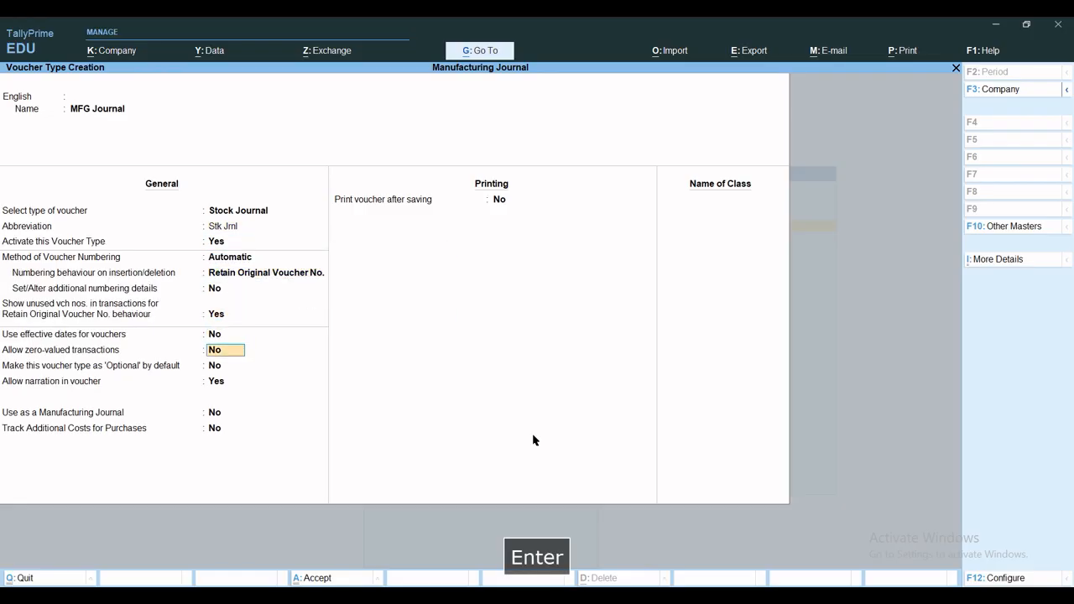
text(y)
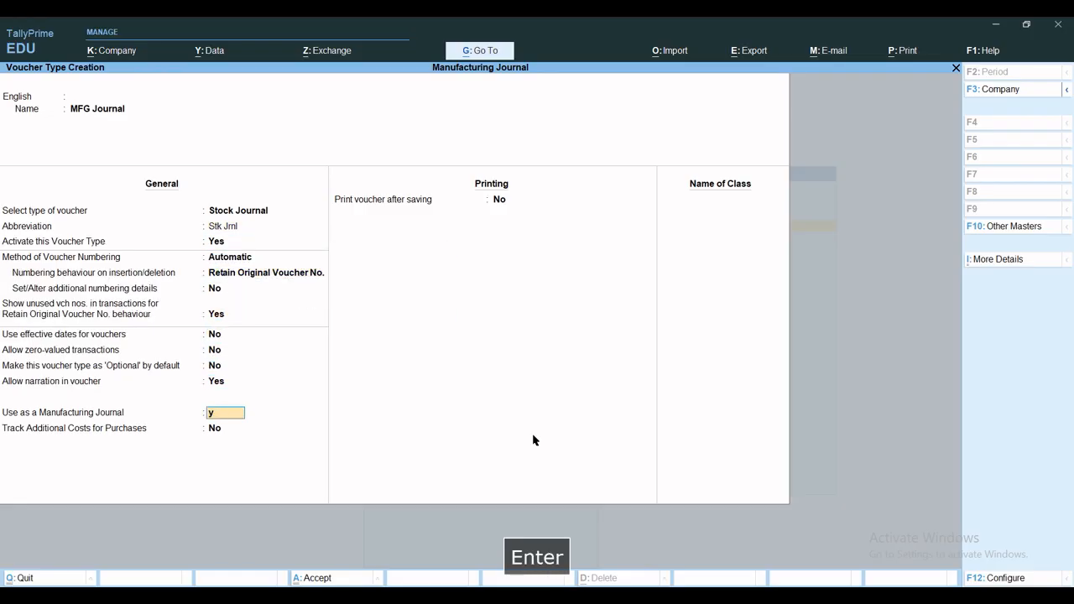
key(Return)
text(y)
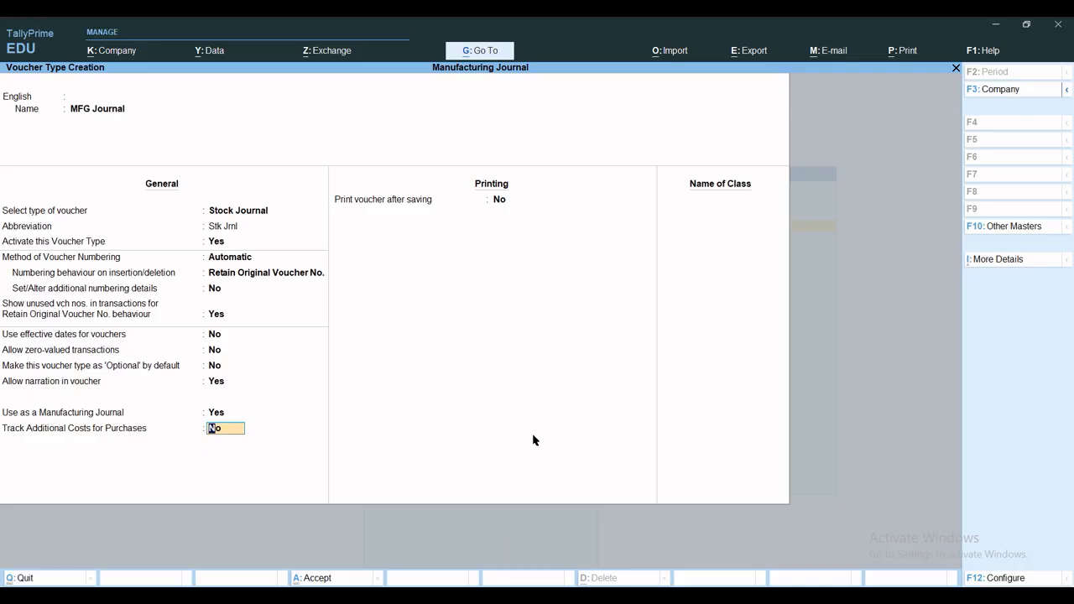
key(Return)
key(ctrl+a)
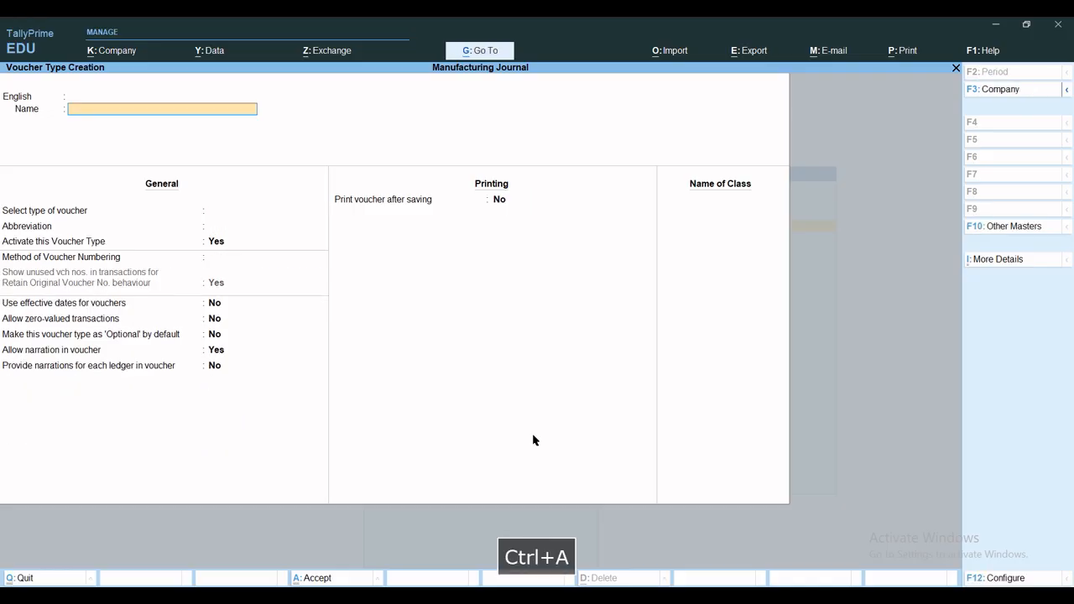
key(Escape)
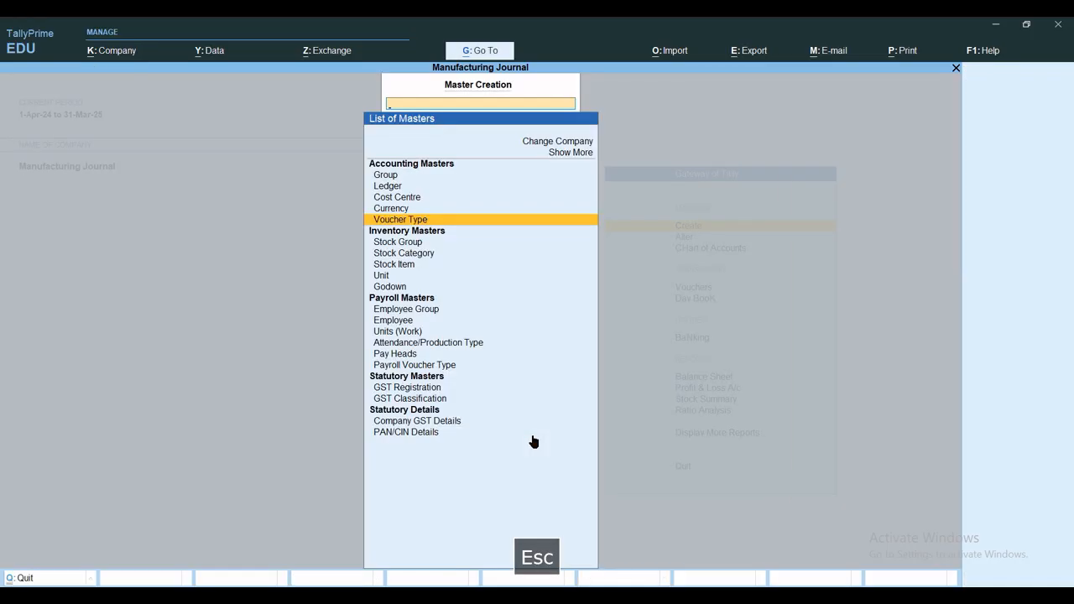
key(Escape)
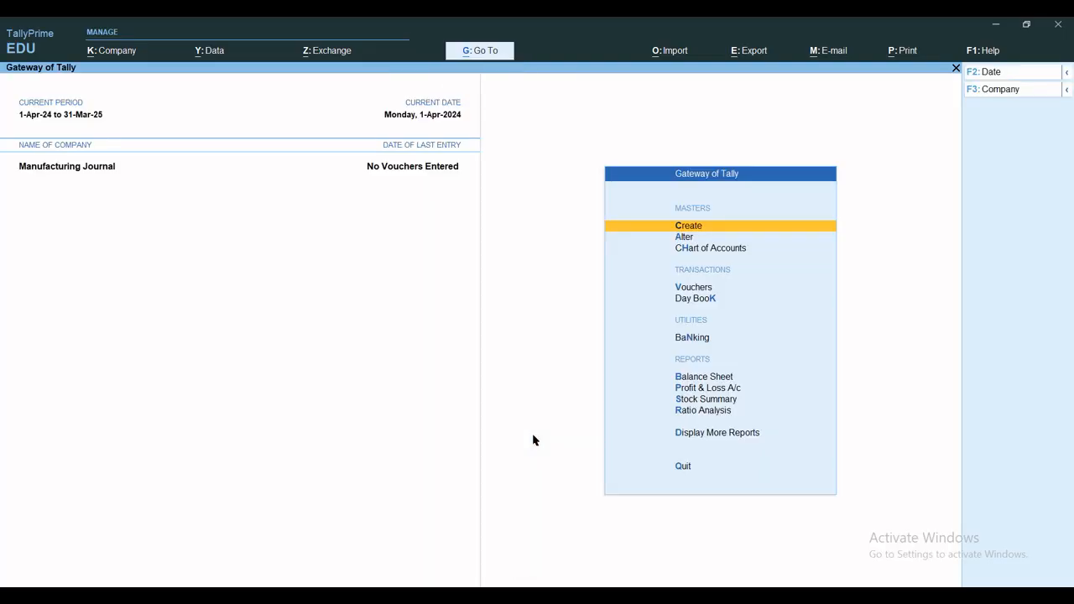
key(Escape)
Create a stock group named Raw Material under Primary
key(c)
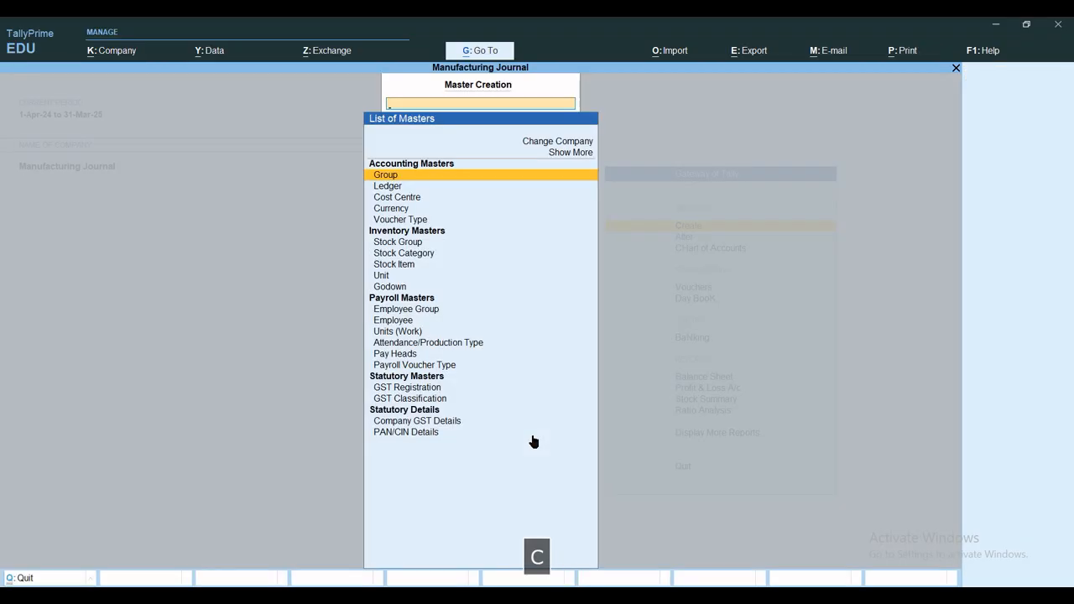
key(Down)
key(Down)
key(Down)
key(Down)
key(Down)
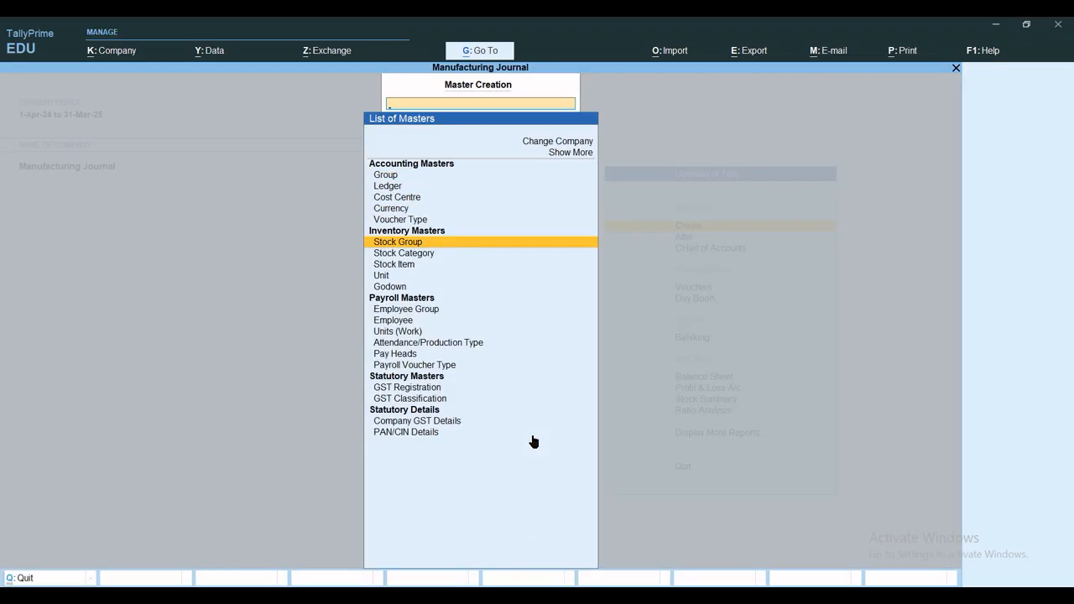
key(Return)
text(R)
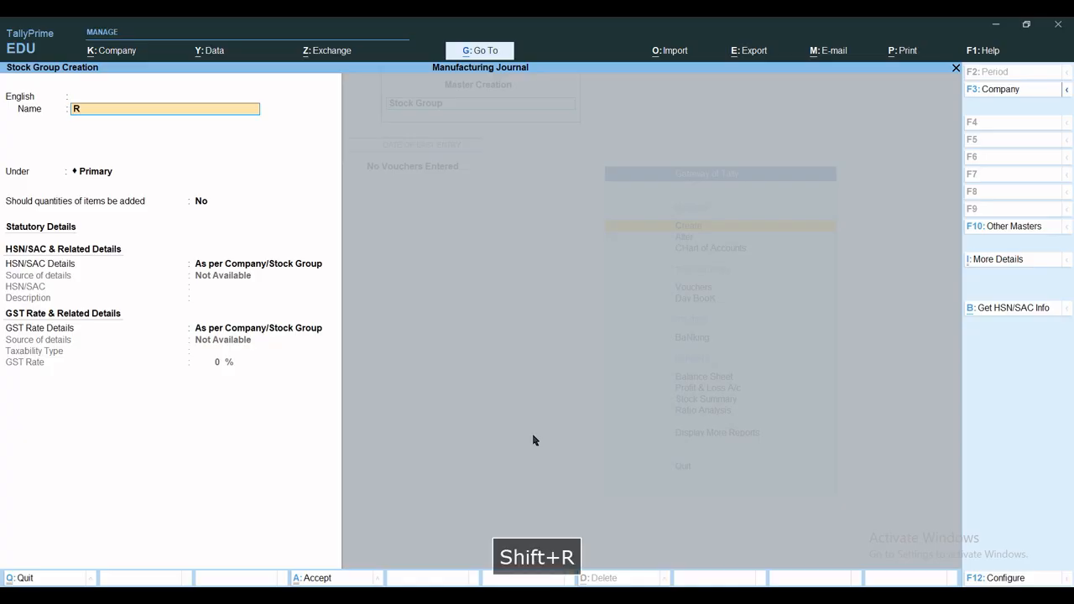
text(aw Msaterial)
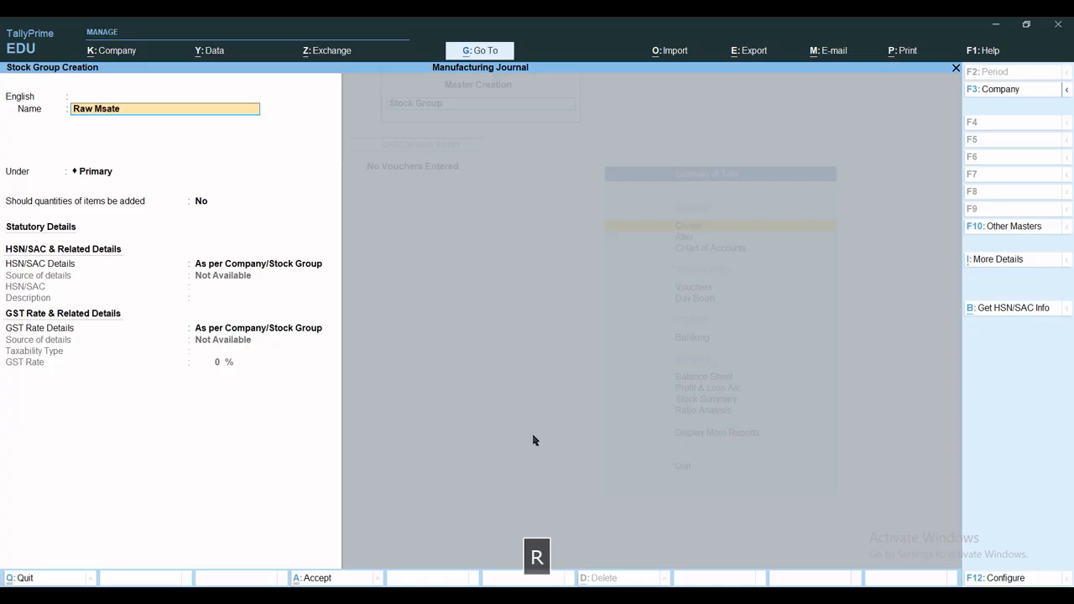
key(BackSpace)
key(BackSpace)
key(BackSpace)
key(BackSpace)
key(BackSpace)
key(BackSpace)
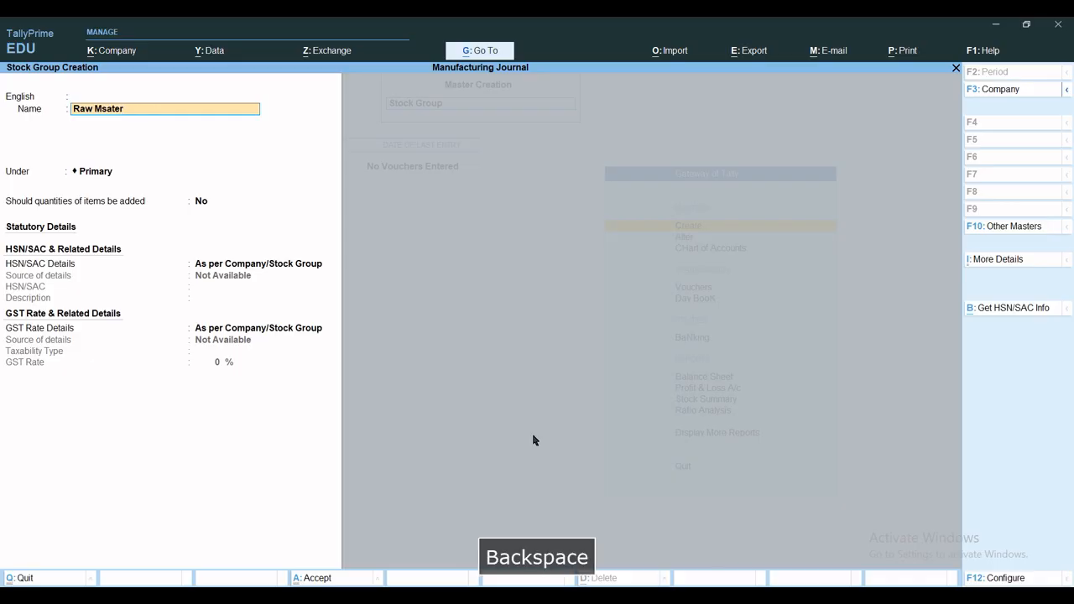
text(aterial)
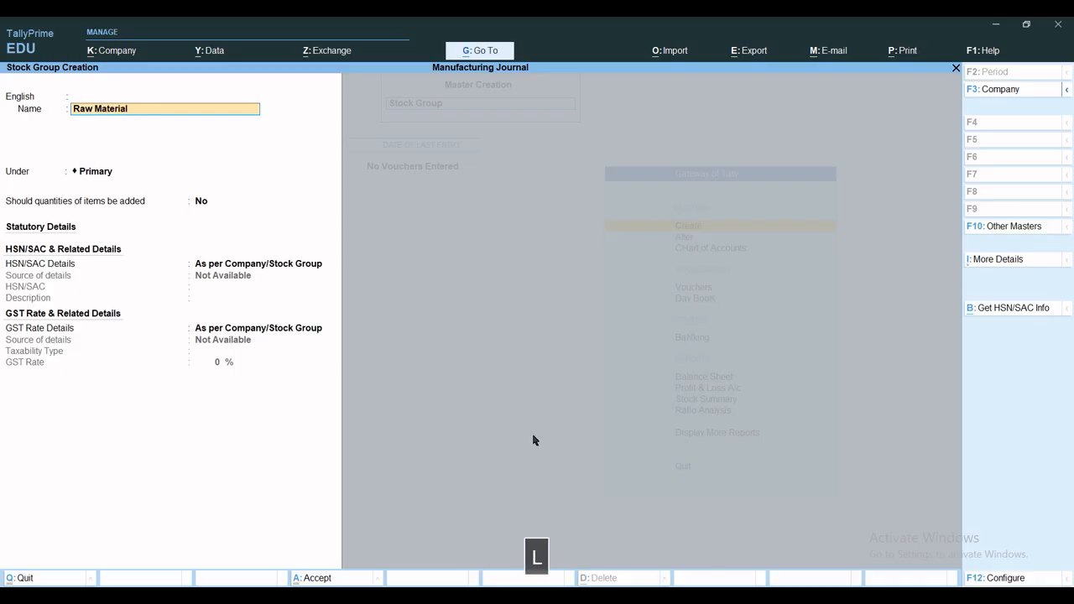
key(ctrl+a)
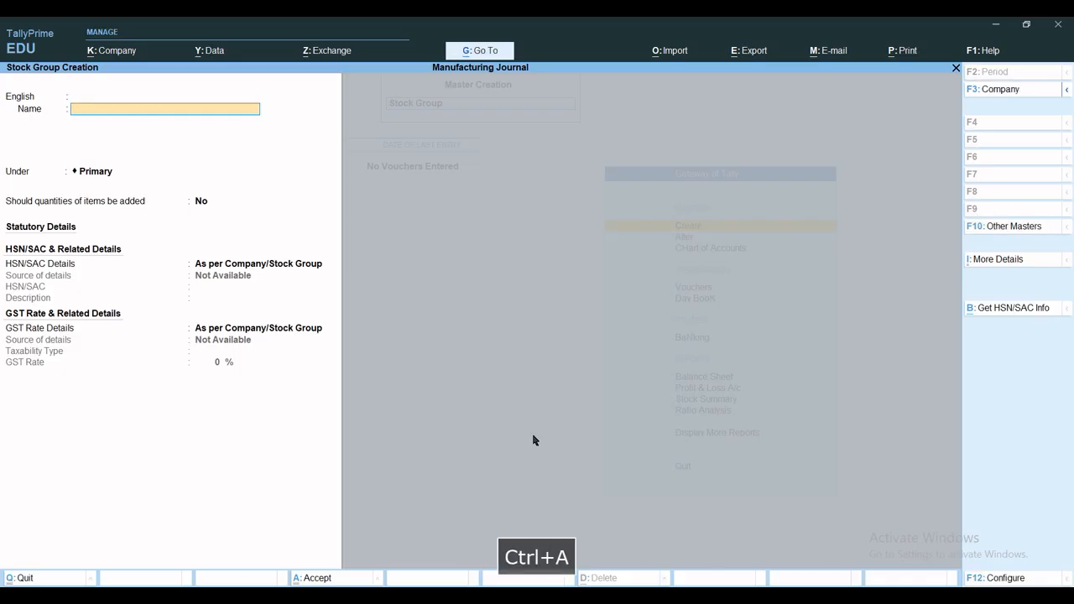
Create a stock group named Finish Goods under Primary
text(Finish )
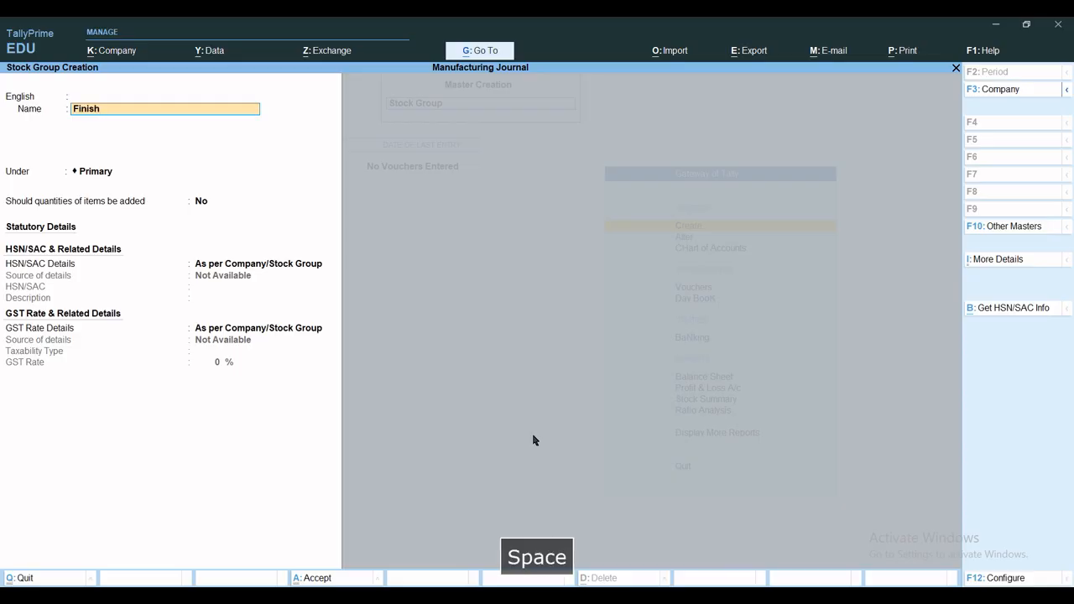
text(Goods)
key(ctrl+a)
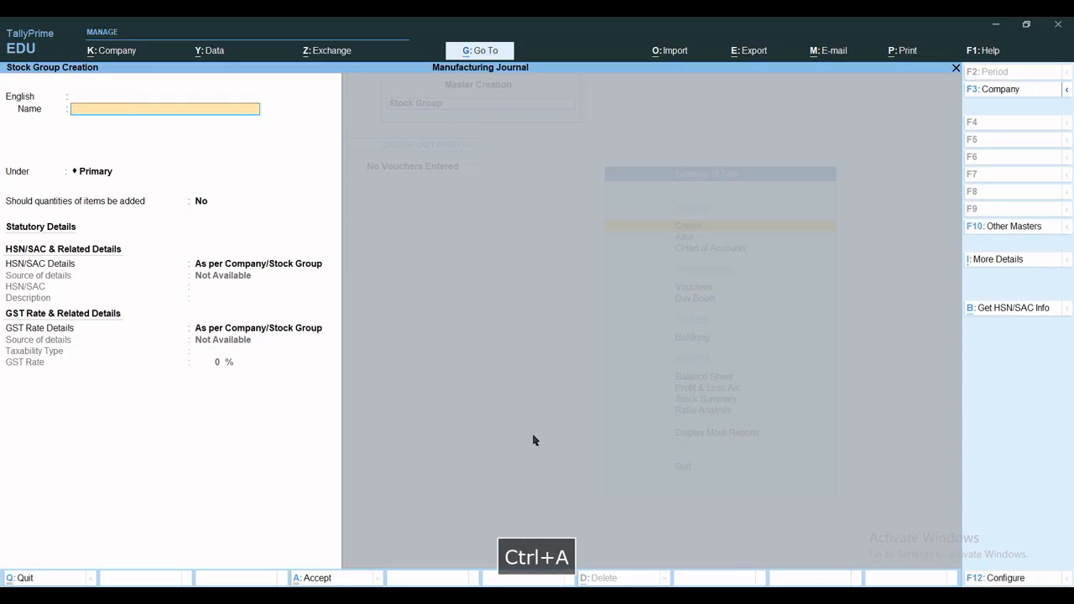
Create a stock group named Screap Goods under Primary and leave stock group creation
text(Screap)
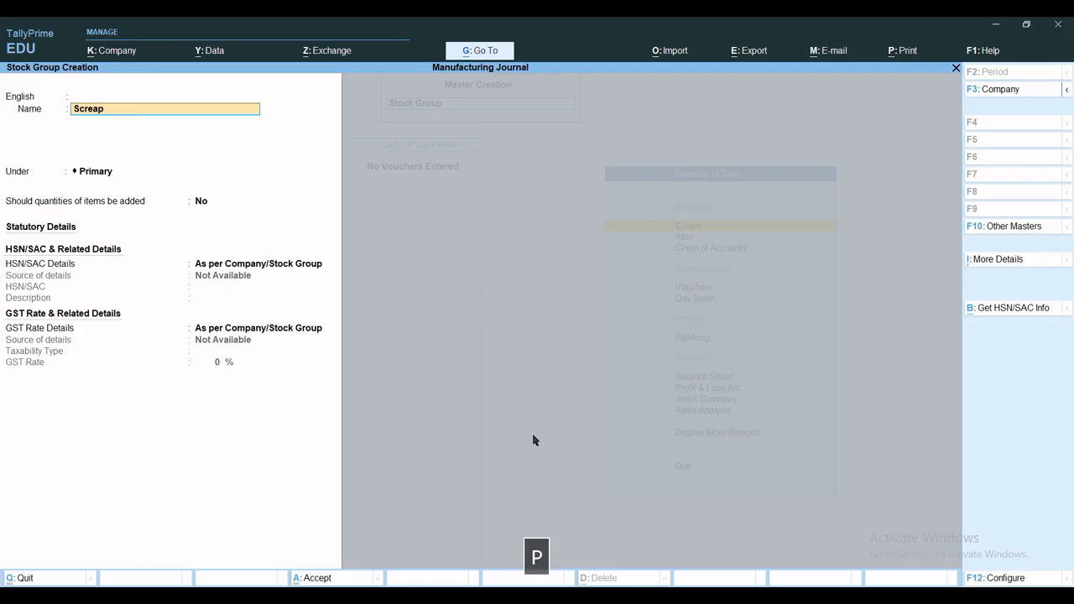
text( Goods)
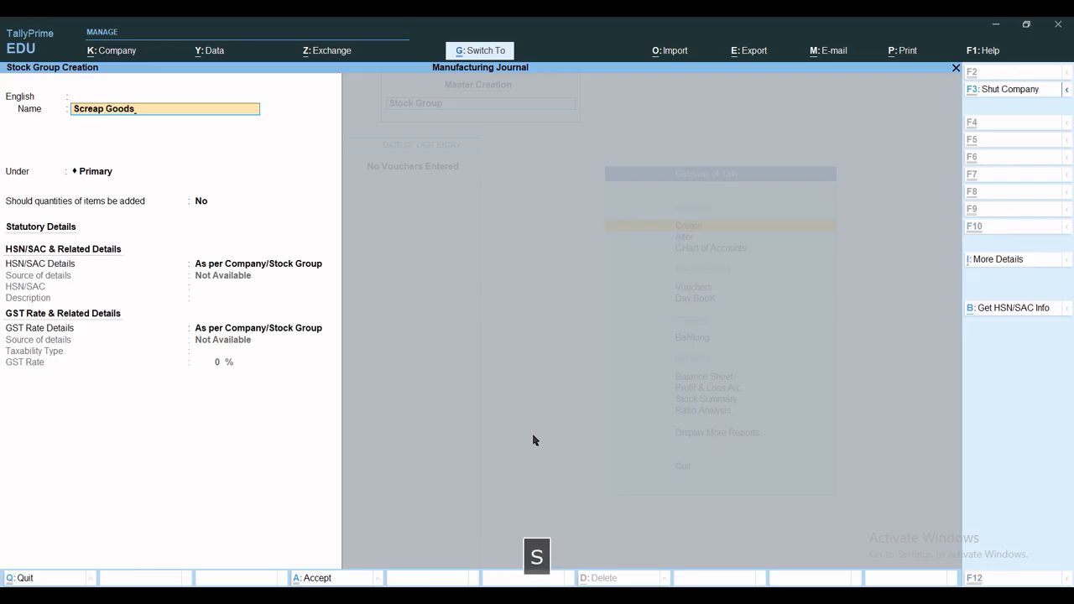
key(ctrl+a)
key(Escape)
key(Escape)
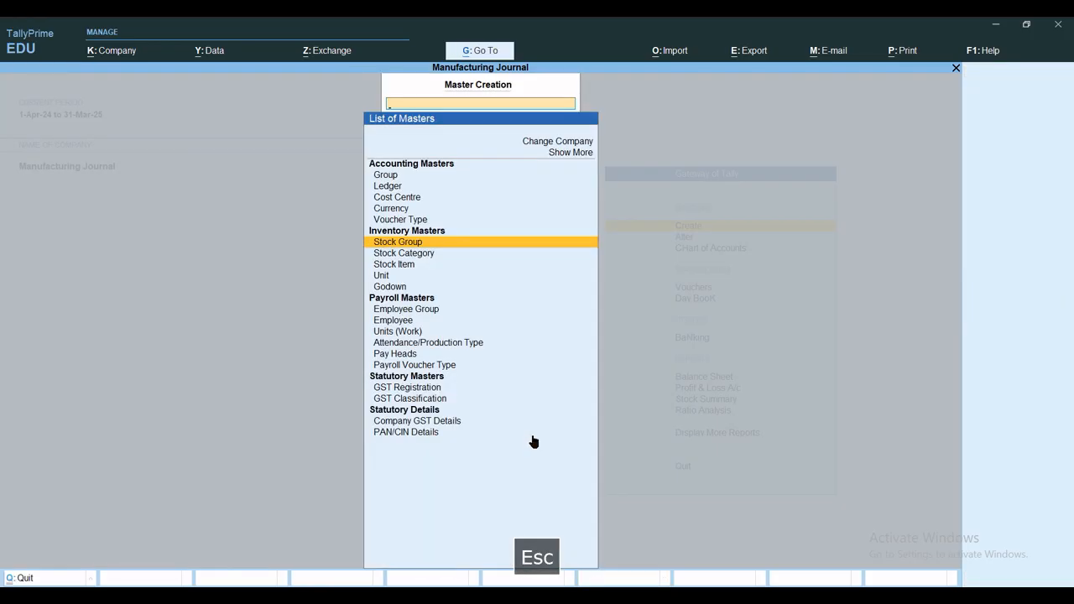
Create a stock category named Home Appliences under Primary
key(Down)
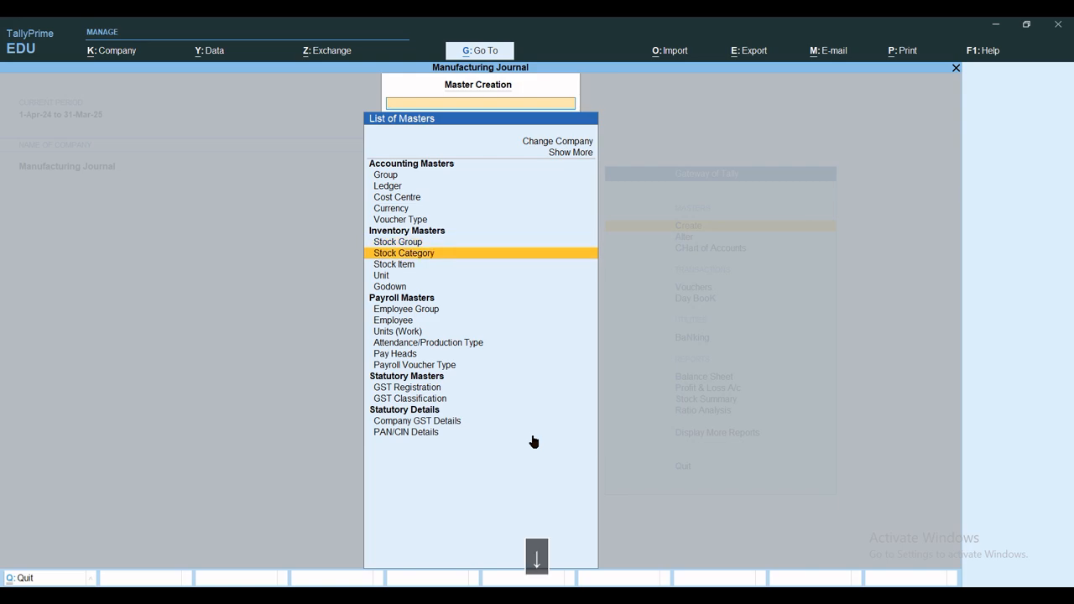
key(Return)
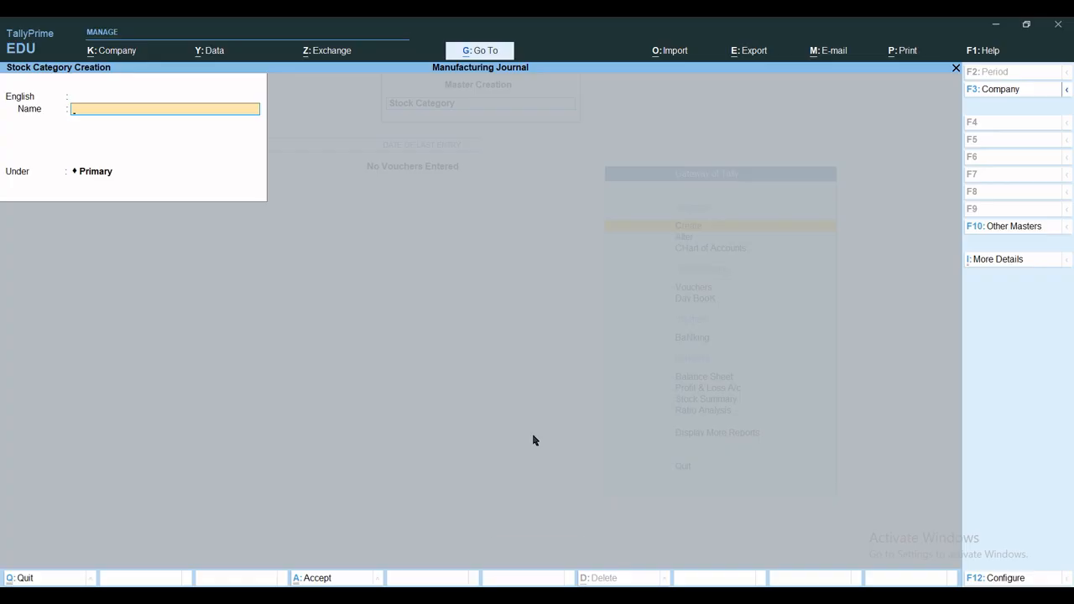
text(Home App)
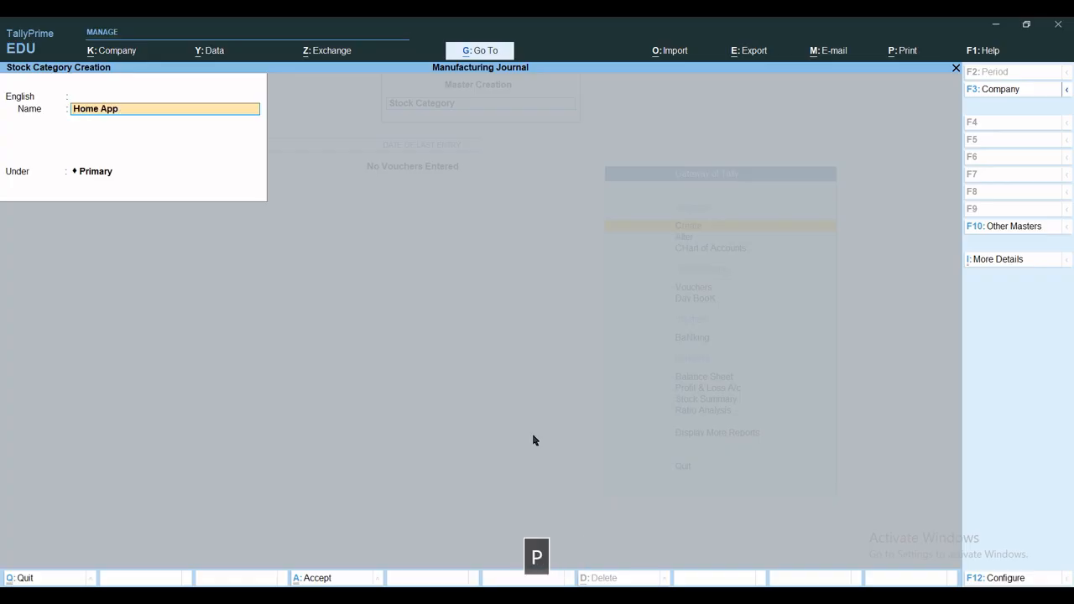
text(liences)
key(ctrl+a)
key(Escape)
key(Escape)
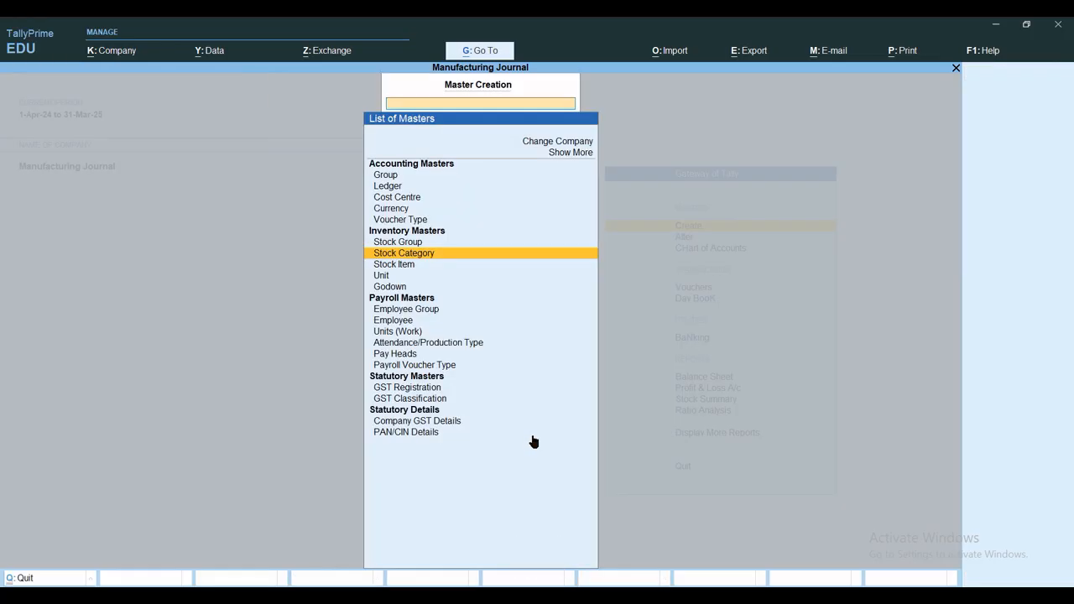
Create a simple unit with symbol Pcs, formal name Pieces and unit quantity code PCS-PIECES
key(Down)
key(Down)
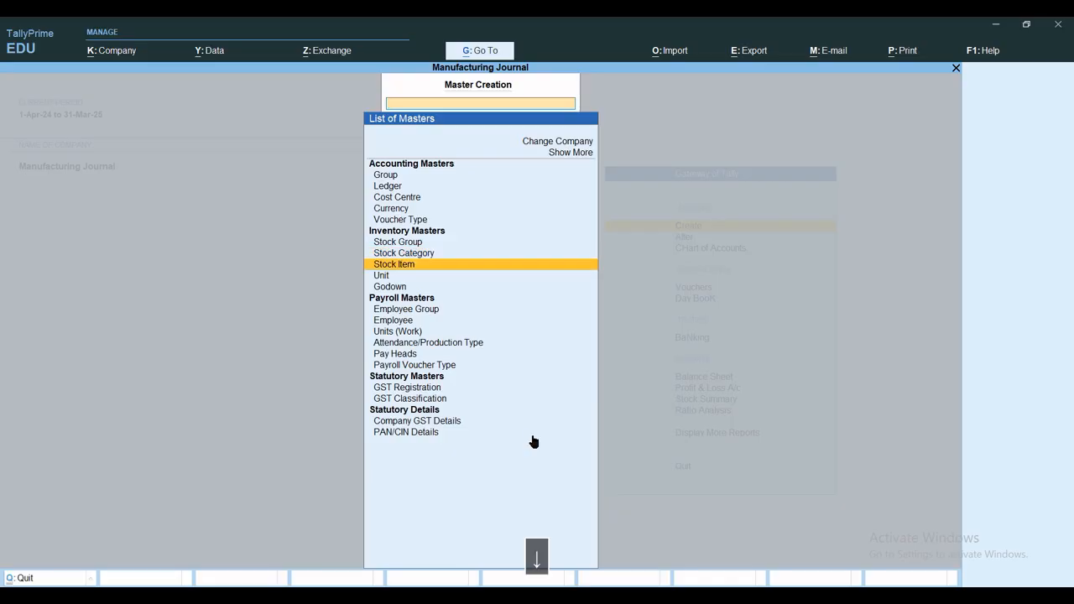
key(Return)
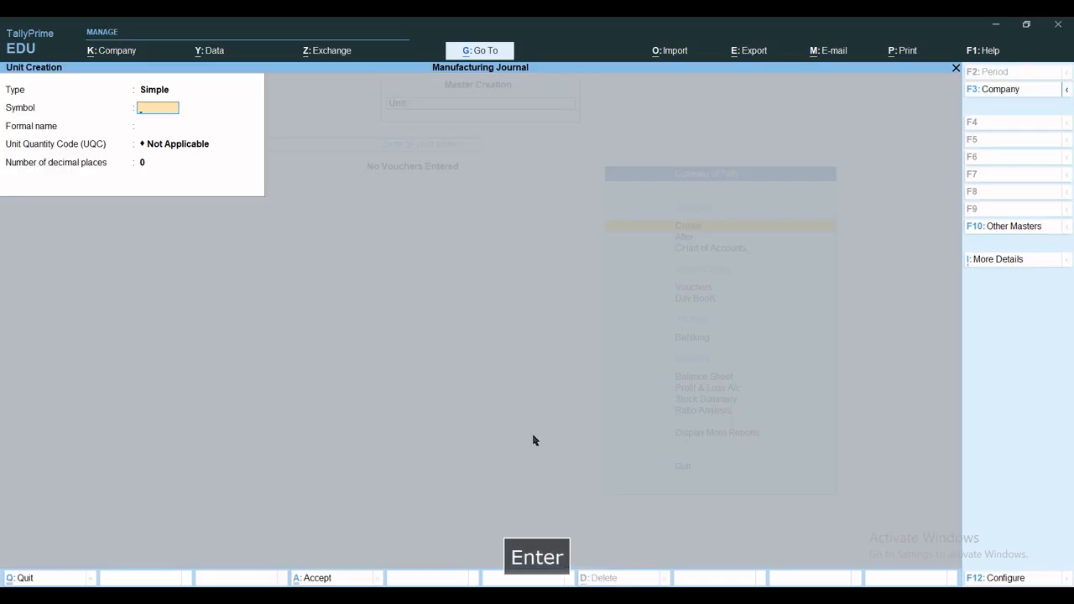
text(pcs)
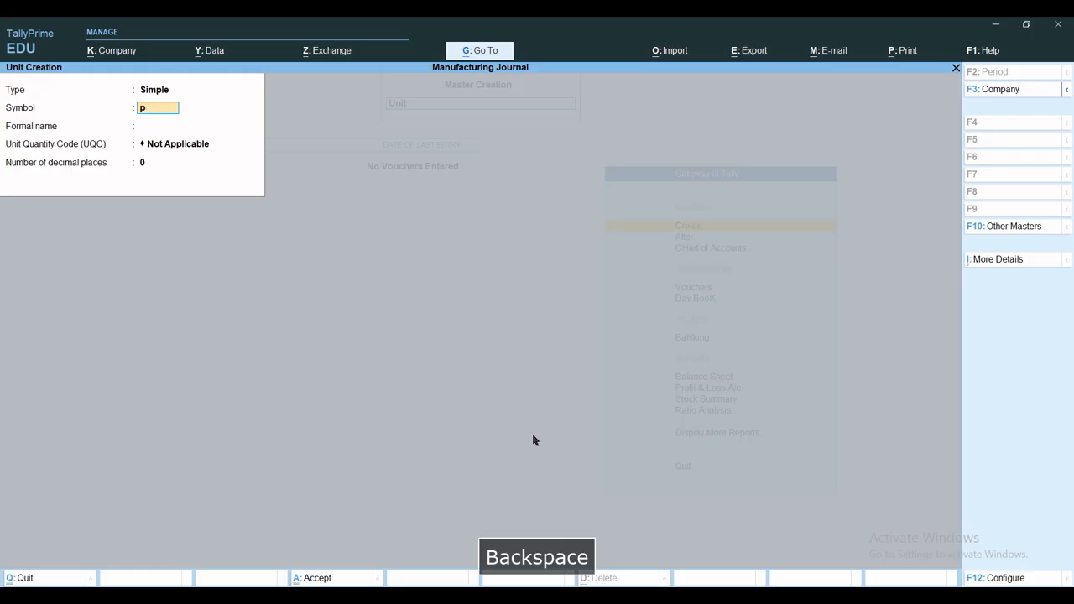
key(BackSpace)
text(Pcs)
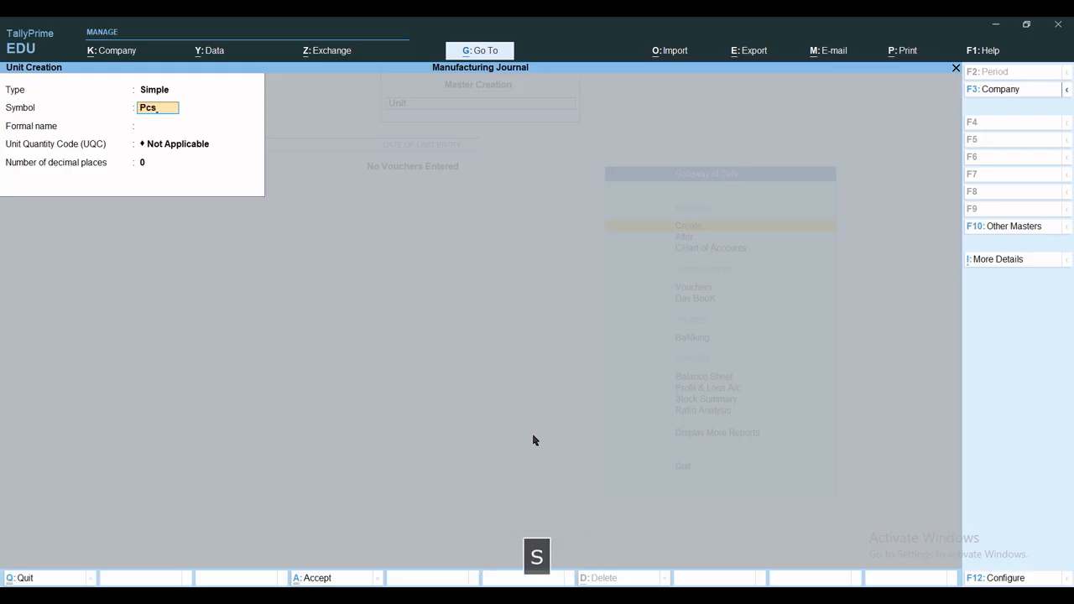
key(Return)
text(Pieces)
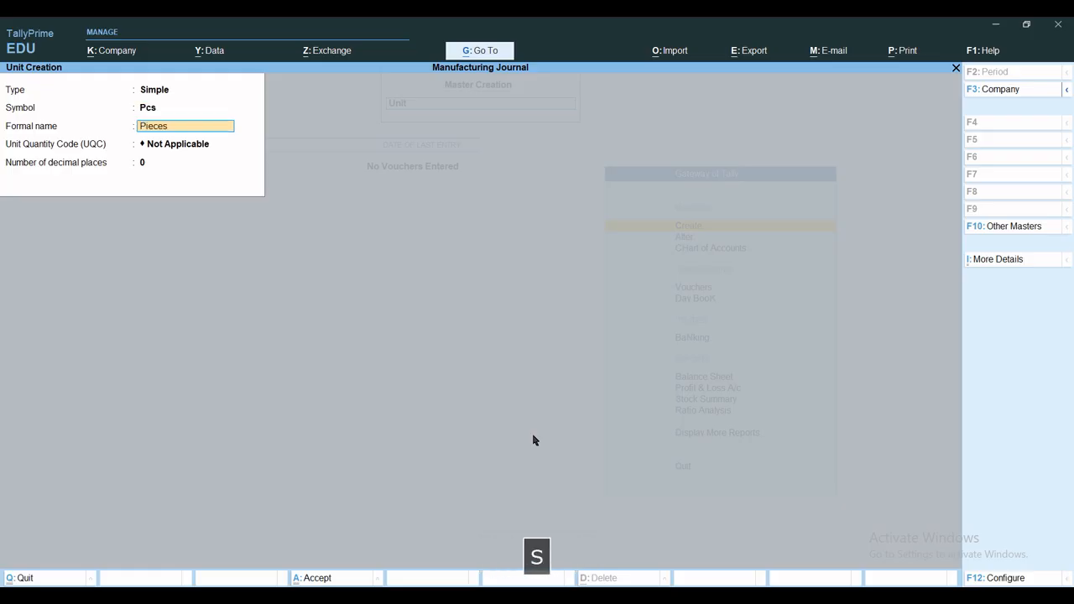
key(Return)
text(pi)
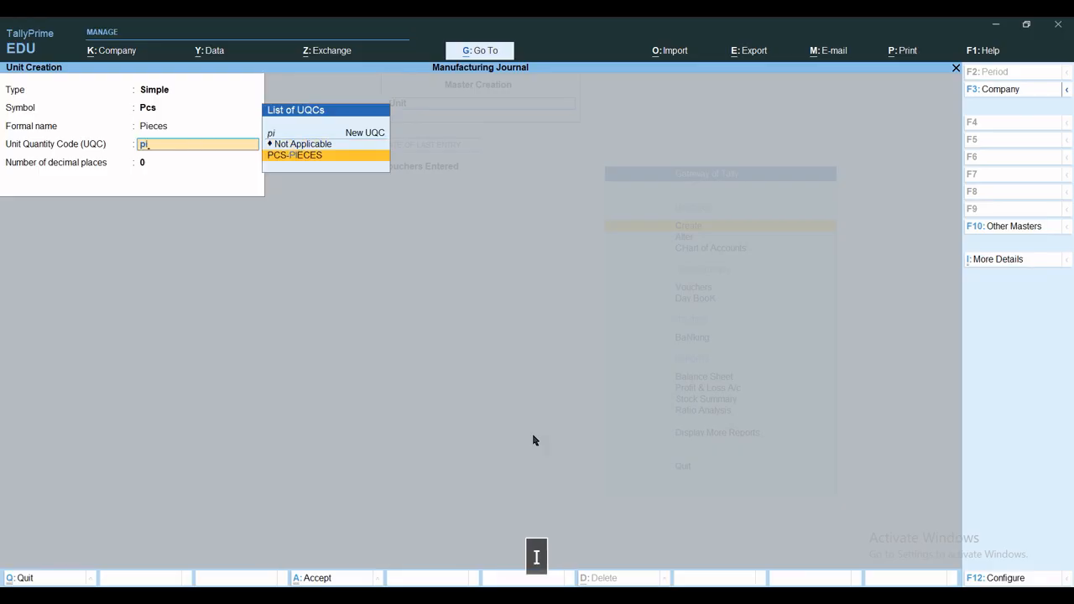
key(Return)
key(ctrl+a)
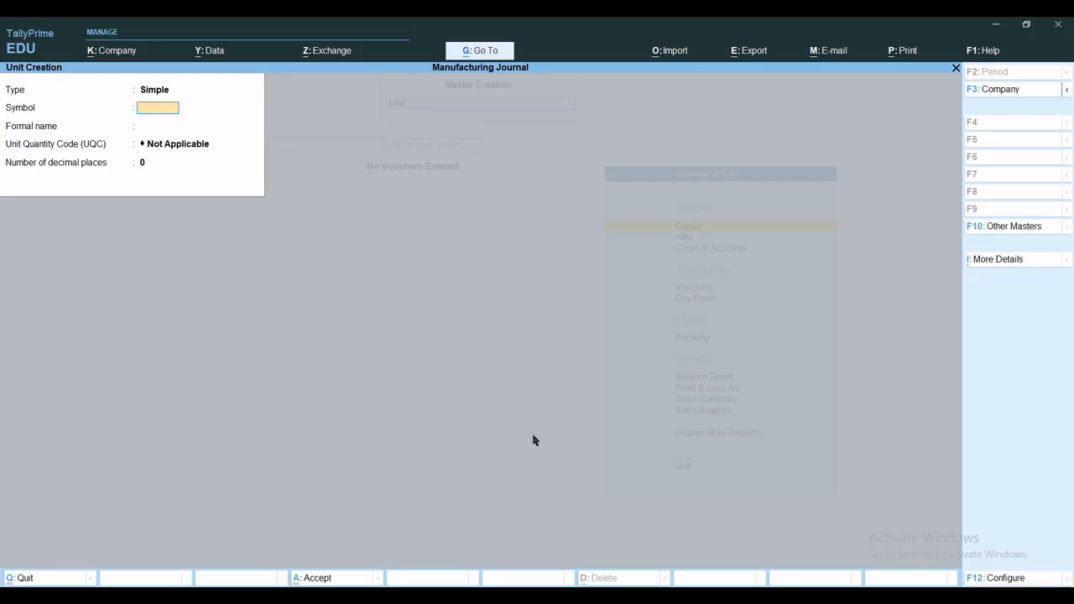
Create a simple unit with symbol Nos, formal name Numbers and unit quantity code NOS-NUMBERS, and leave unit creation
text(no)
key(BackSpace)
text(Nos)
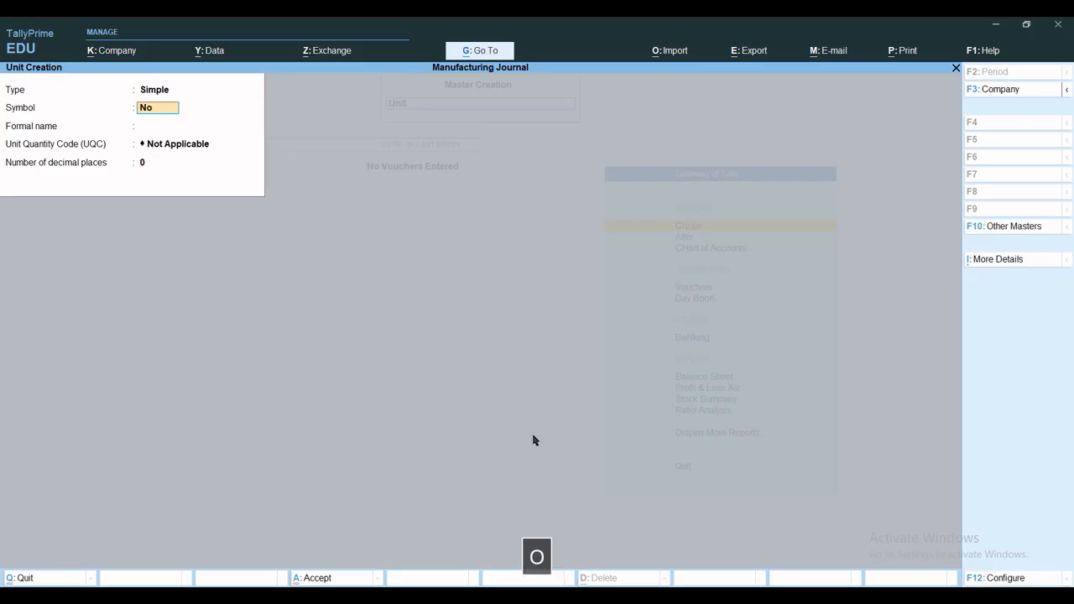
key(Return)
text(Num)
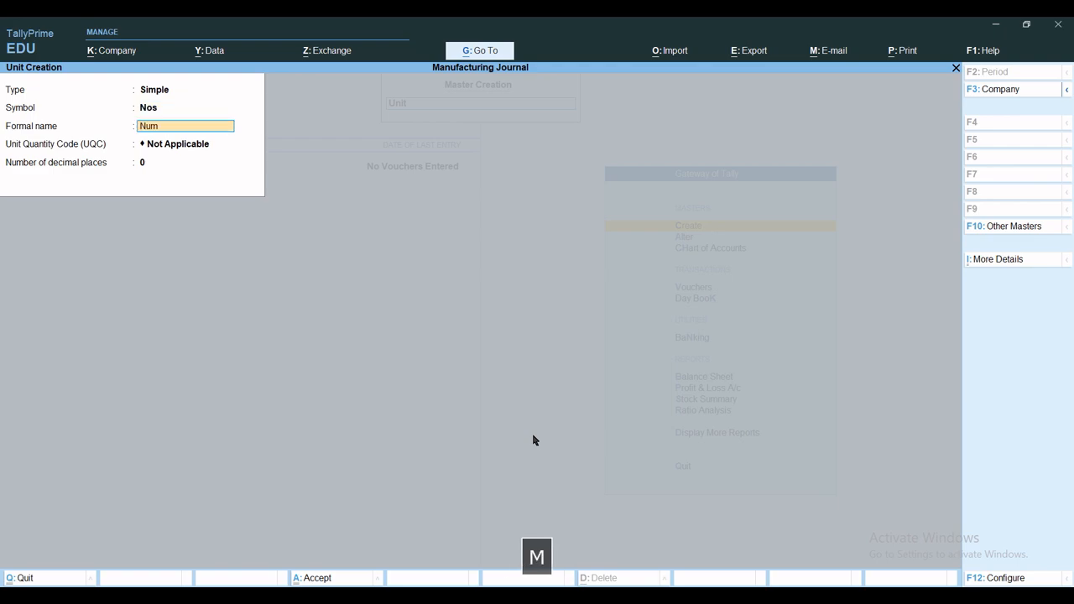
text(bers)
key(Return)
text(nu)
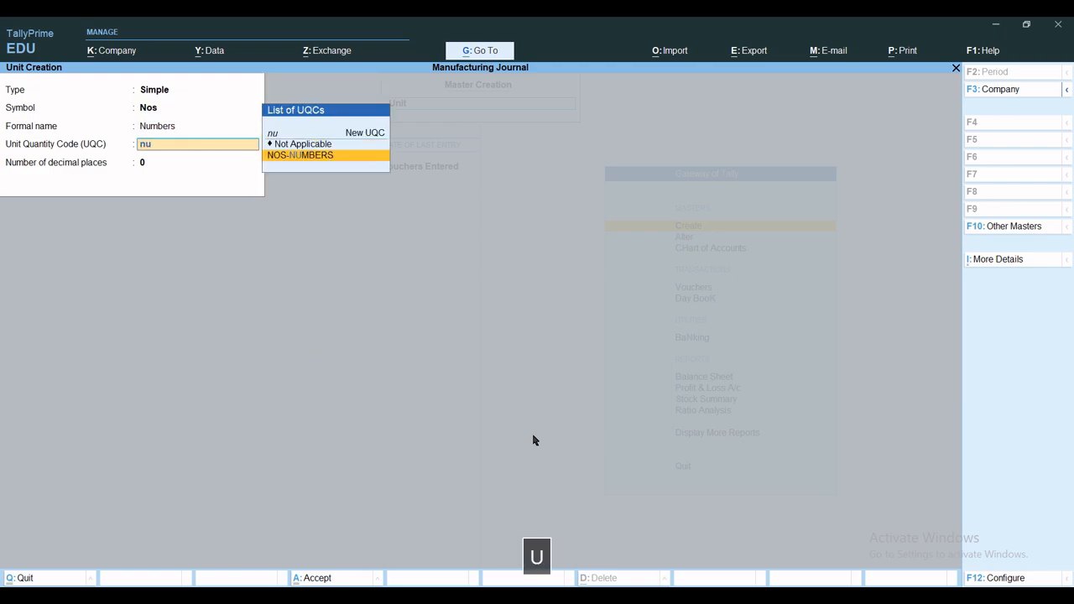
key(Return)
key(ctrl+a)
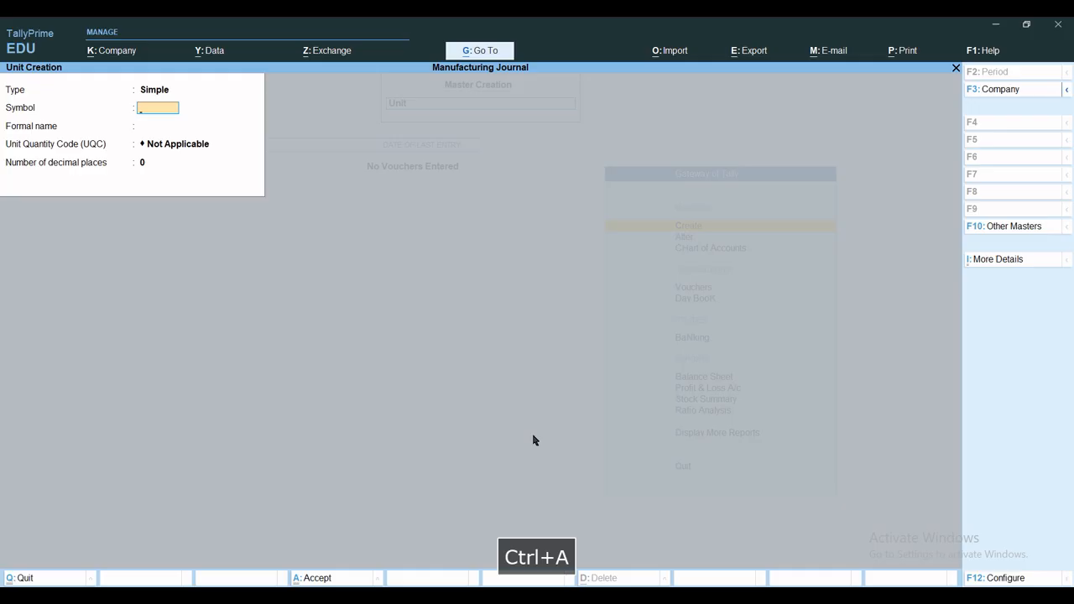
key(Escape)
key(Escape)
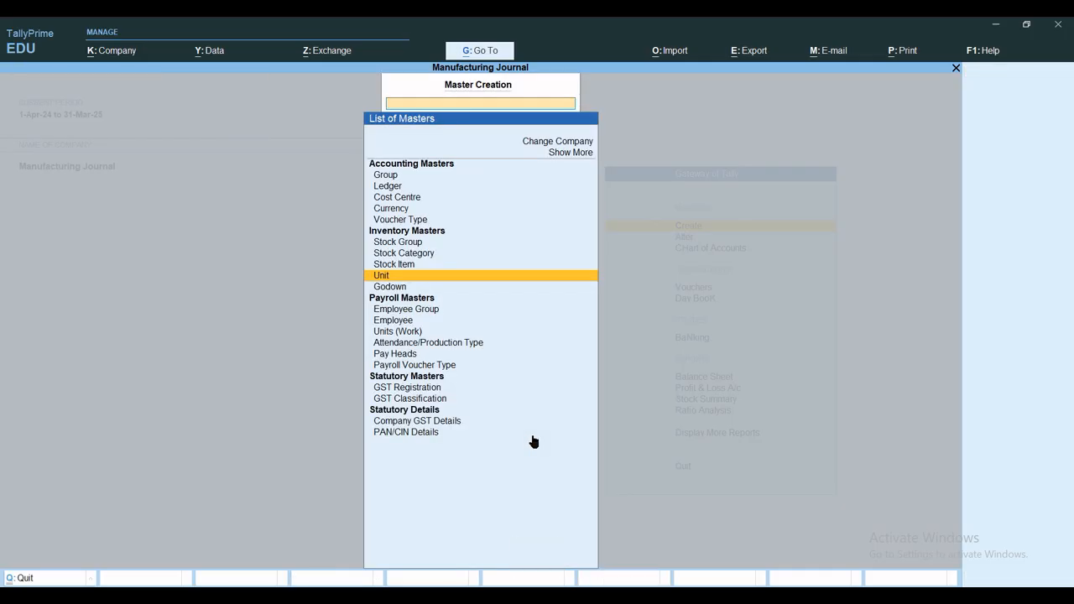
Create a godown named Raw Material Godown under Primary
key(Down)
key(Return)
text(c)
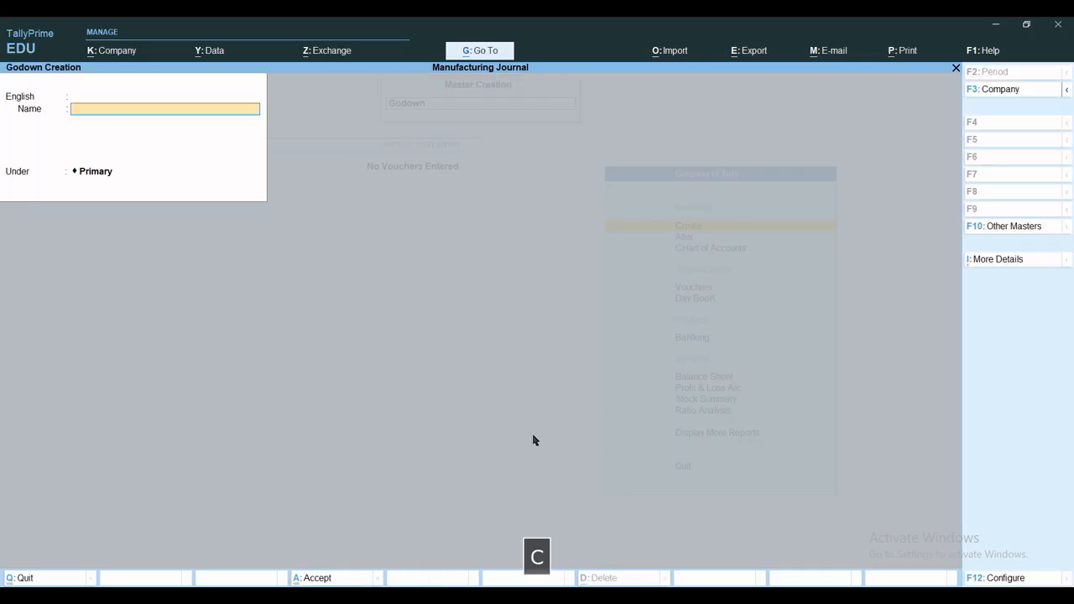
text(Raw )
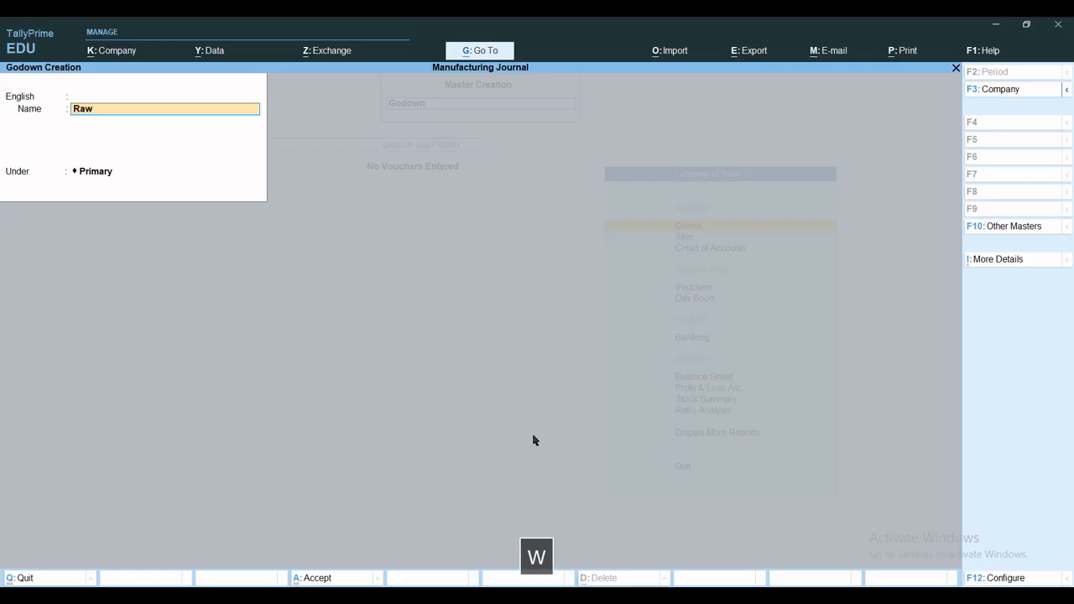
text(Material )
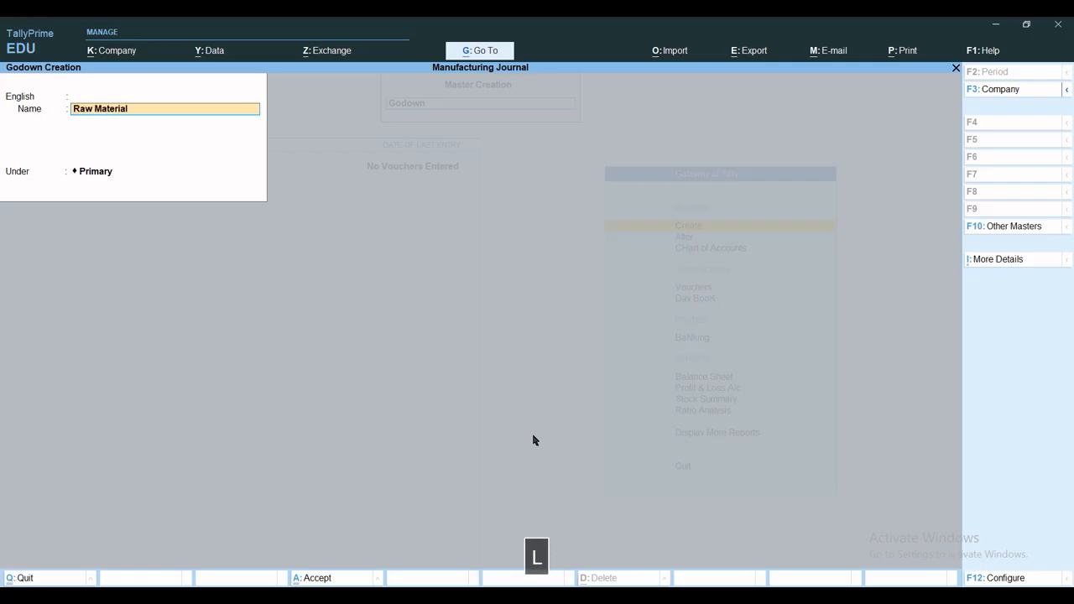
text(Godown)
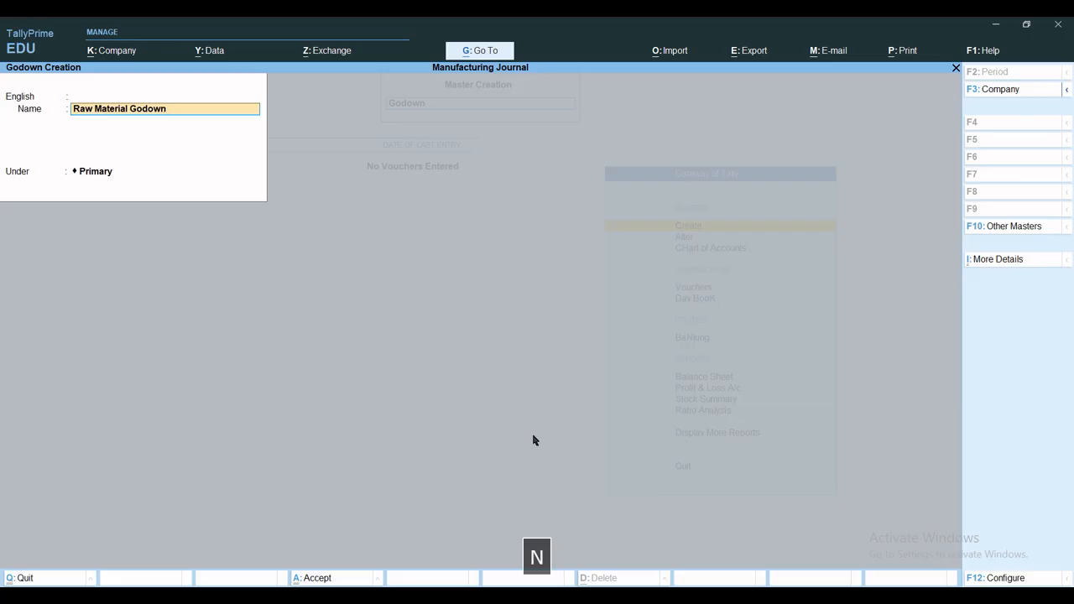
key(ctrl+a)
Create a godown named Finish Goods Godown under Primary
text(Finish )
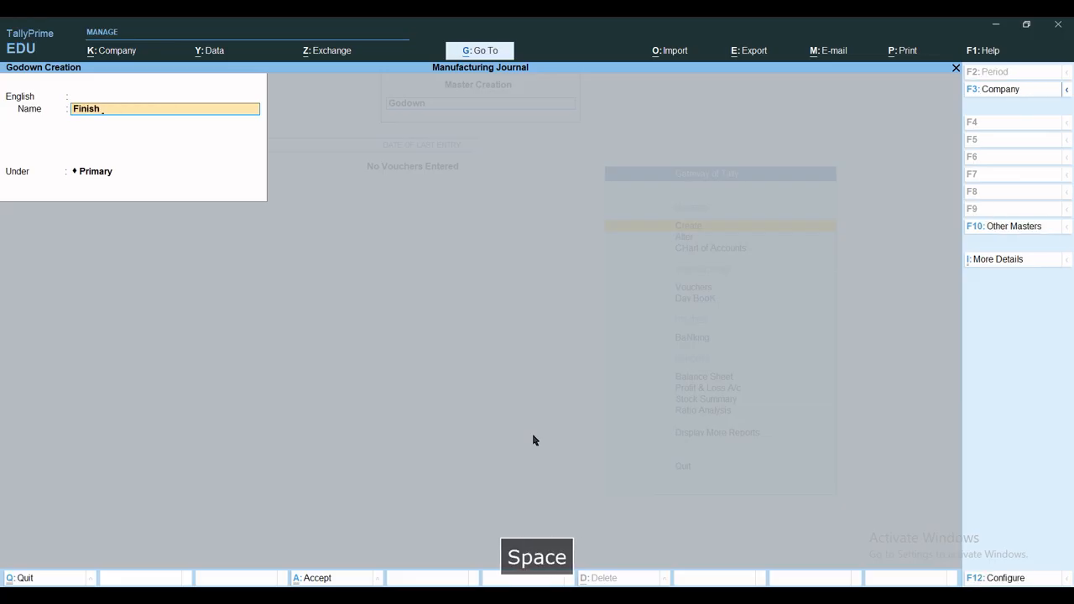
text(Goods Godown)
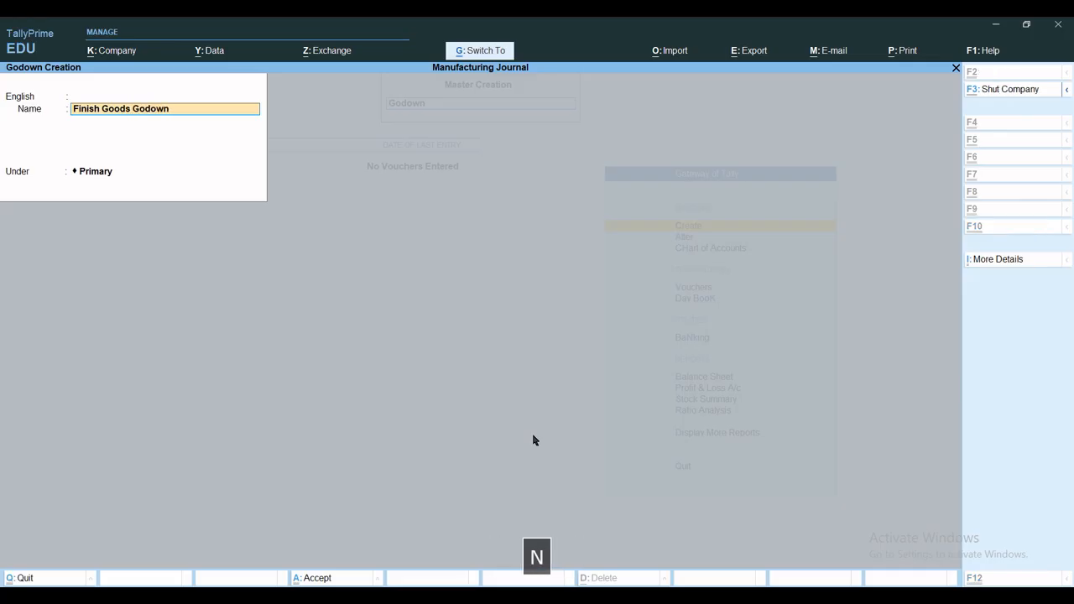
key(ctrl)
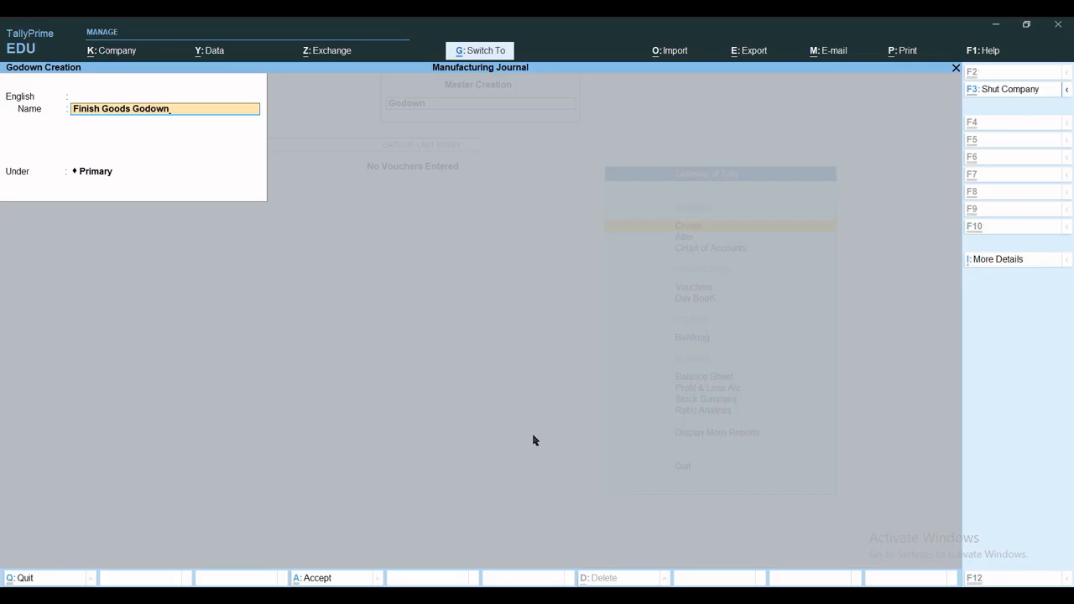
key(ctrl+a)
Create a godown named Job Work Godown under Primary and leave godown creation
text(Job W)
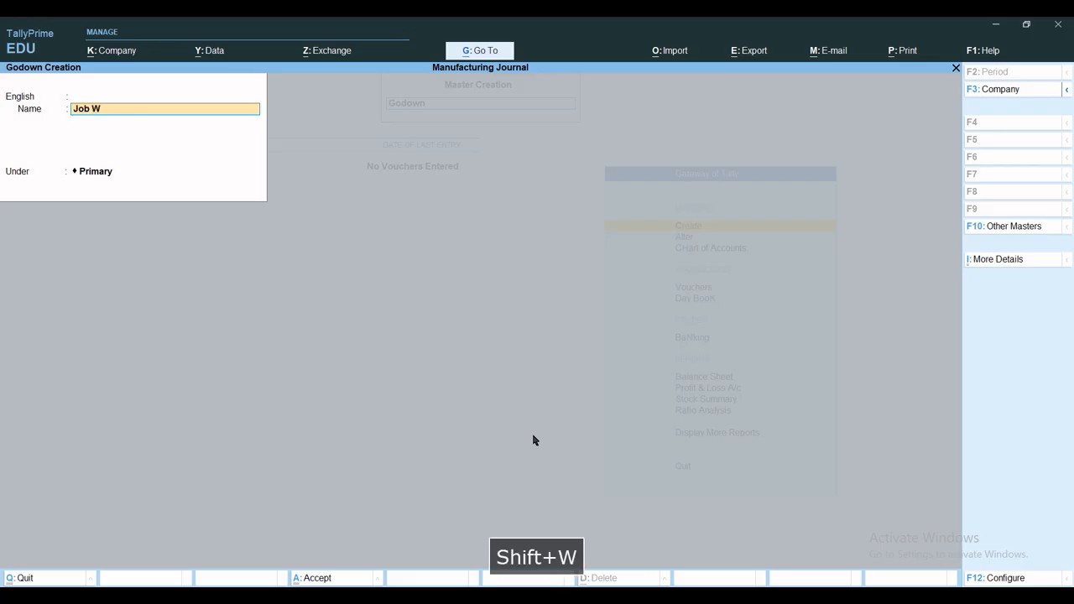
text(ork Godown)
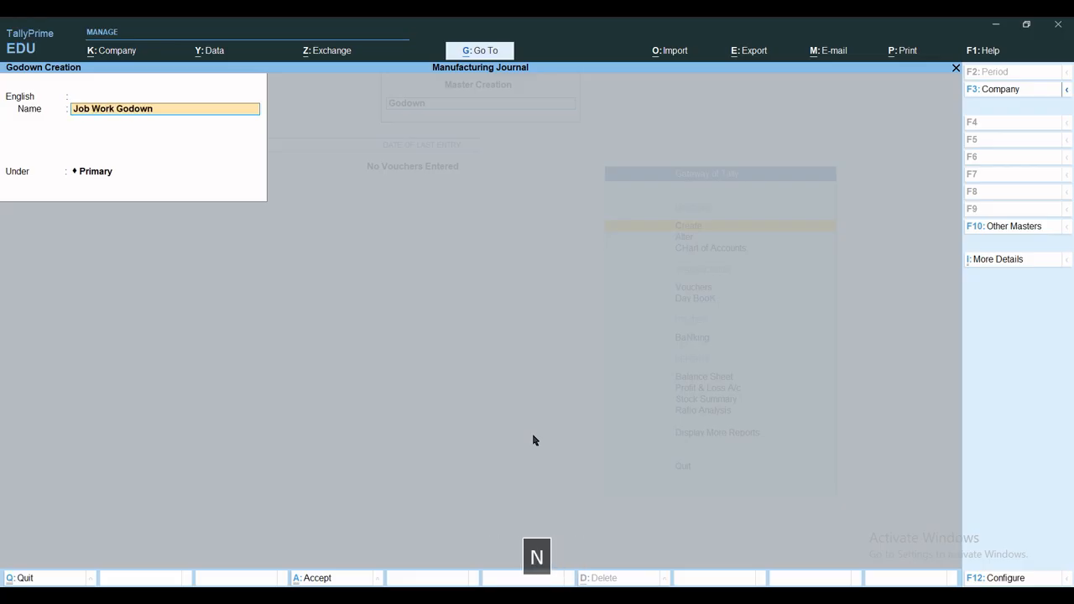
key(ctrl+a)
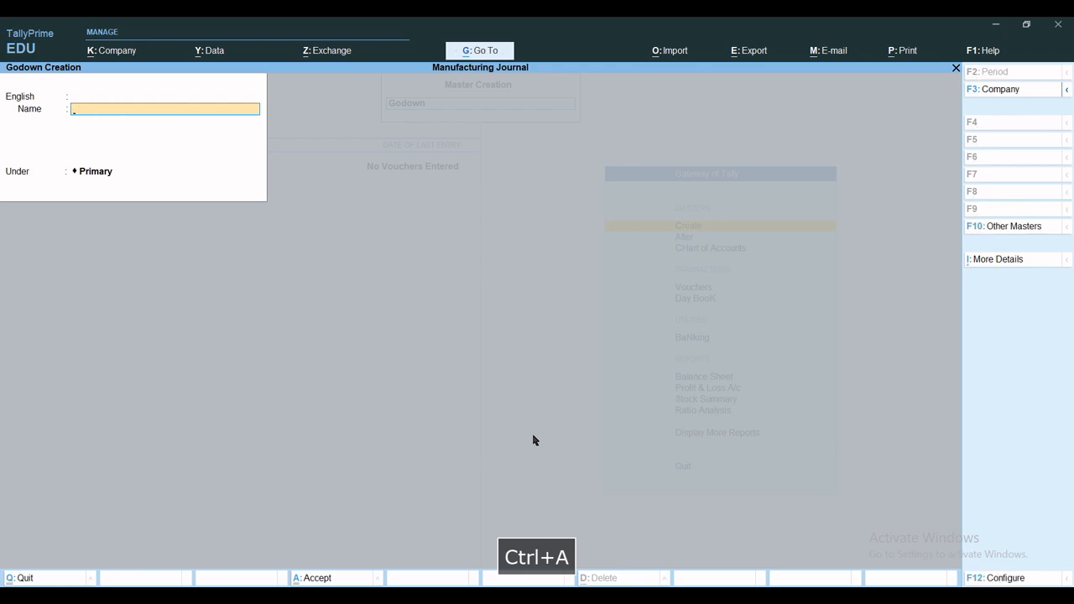
key(Escape)
key(Escape)
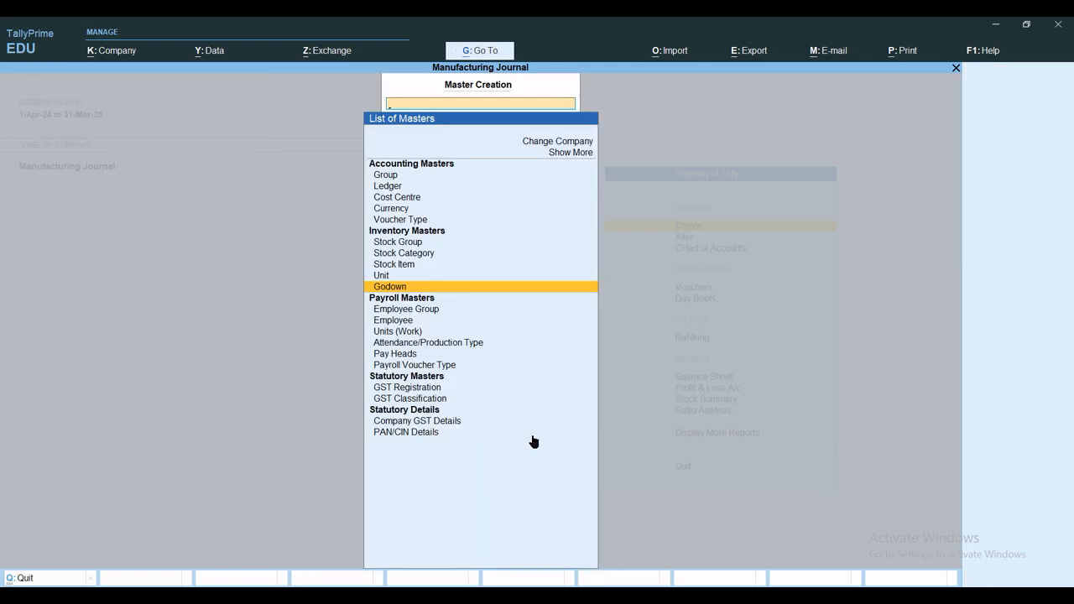
Start a new stock item named Fan Blade under the Raw Material group with the category Home Appliences
key(Up)
key(Up)
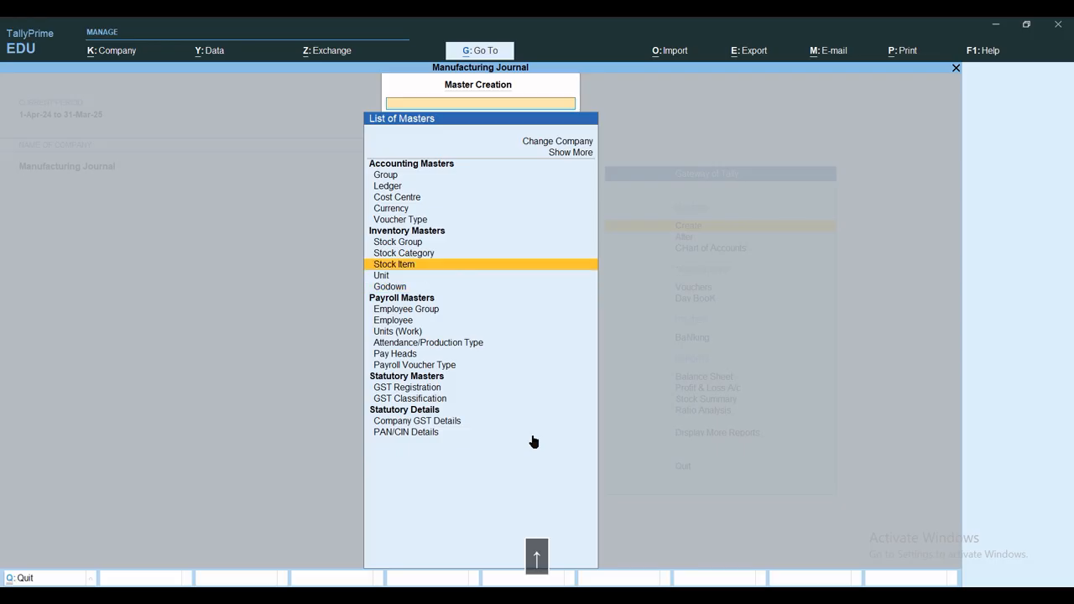
key(Return)
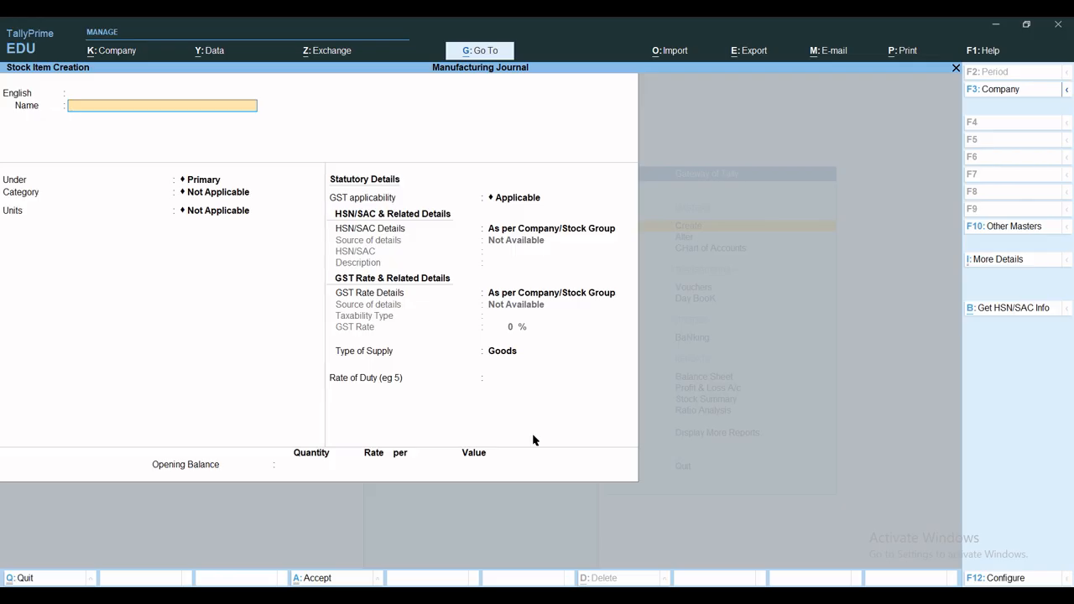
text(Fan )
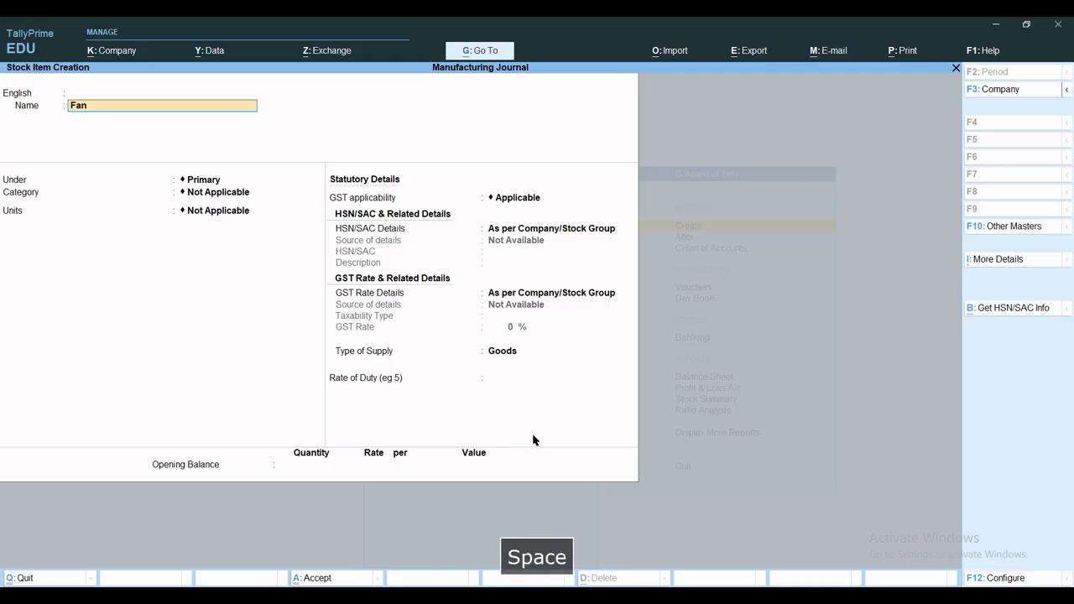
text(Blade)
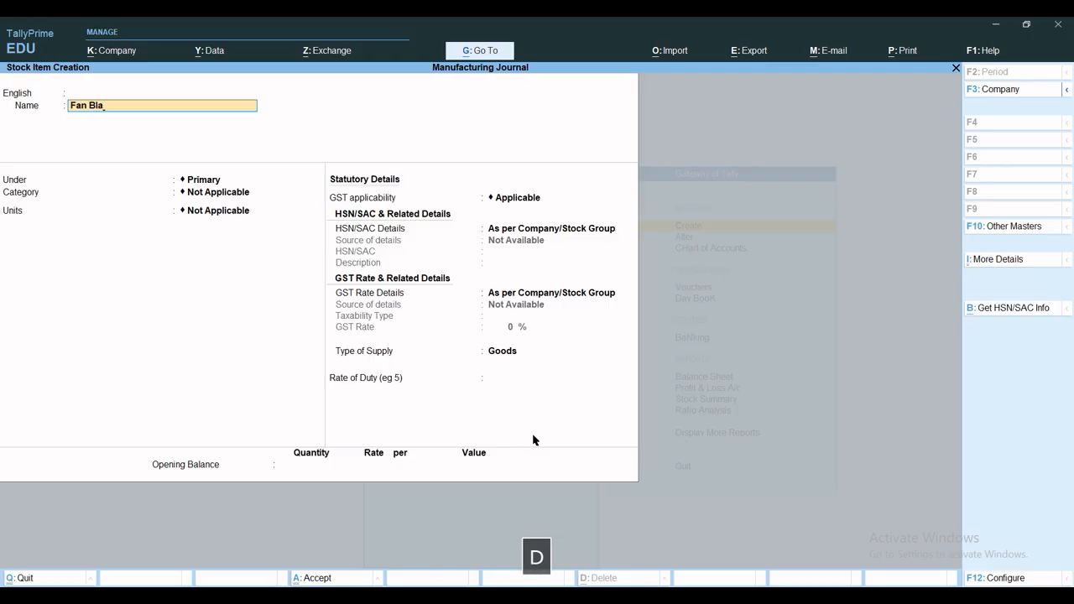
key(Return)
key(Return)
key(Return)
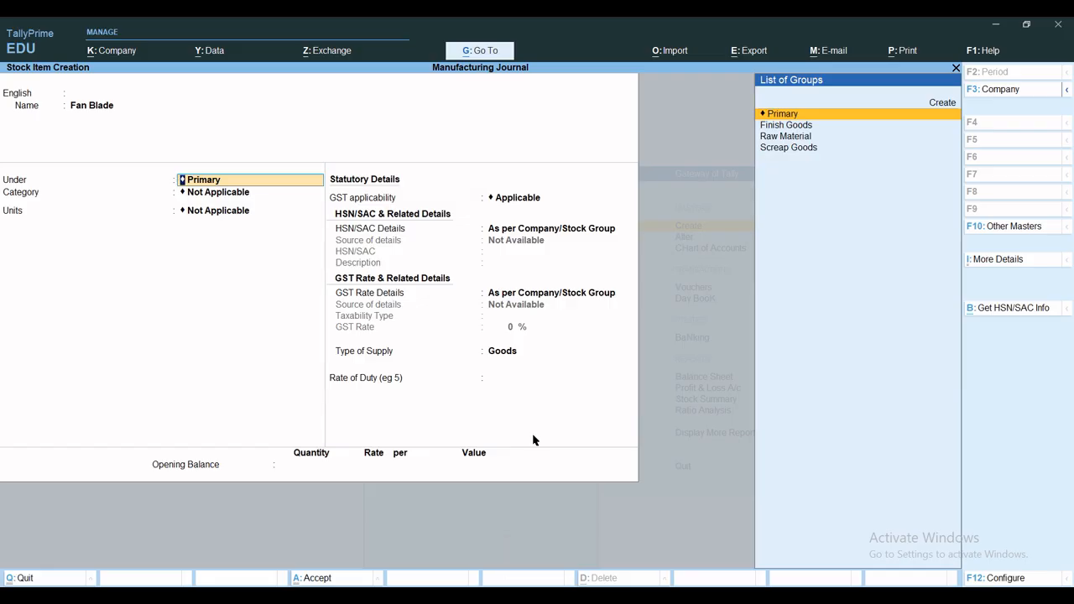
text(R)
key(Return)
key(Down)
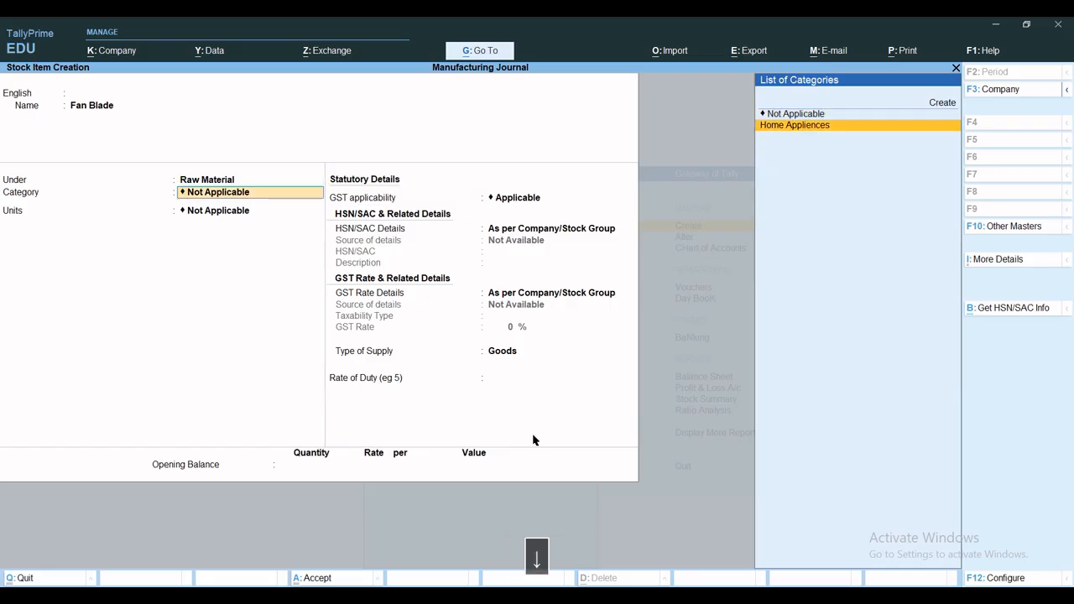
key(Return)
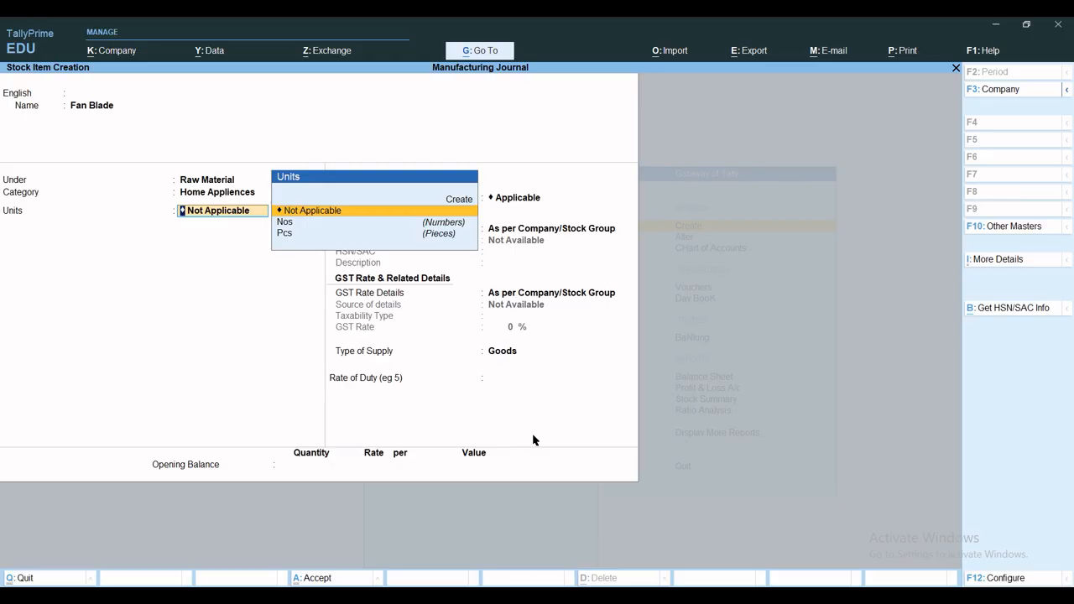
Create a unit Set with formal name Sets and unit quantity code SET-SETS as the Fan Blade item's unit
key(Up)
key(Return)
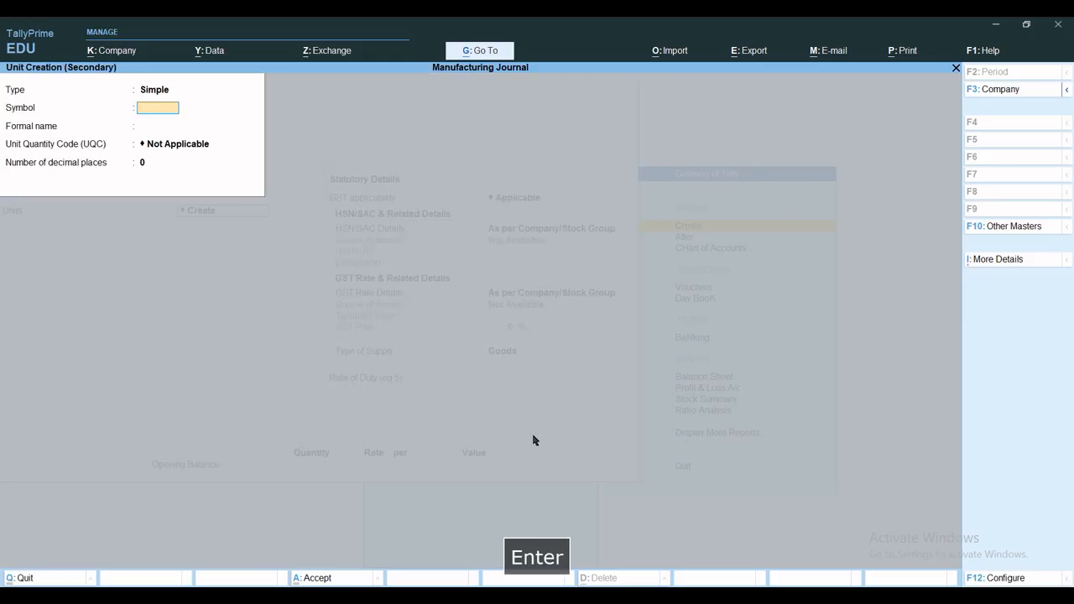
text(Set)
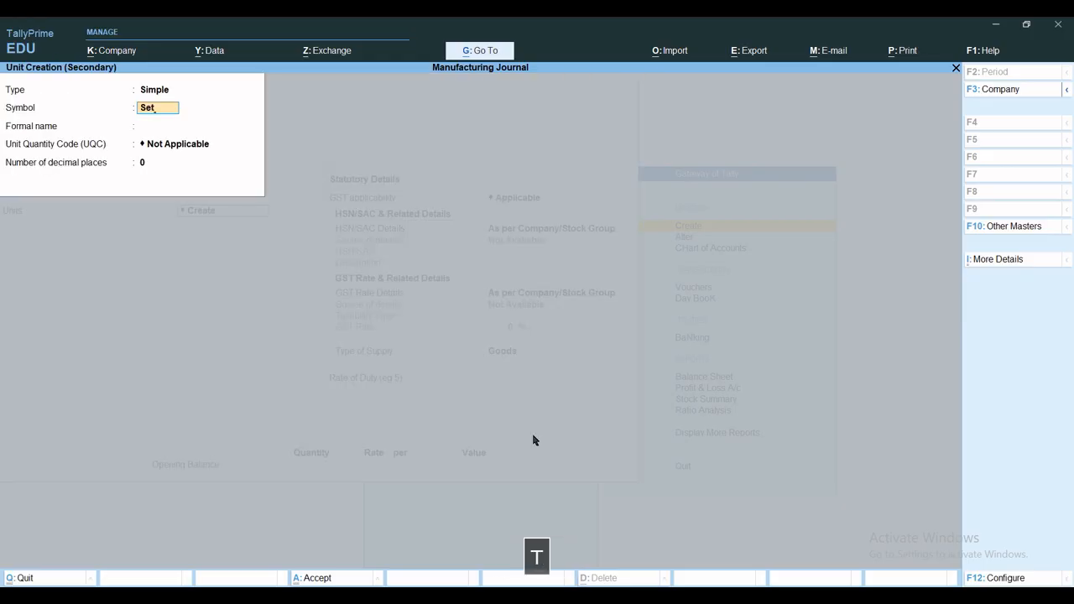
key(Return)
text(Sets)
key(Return)
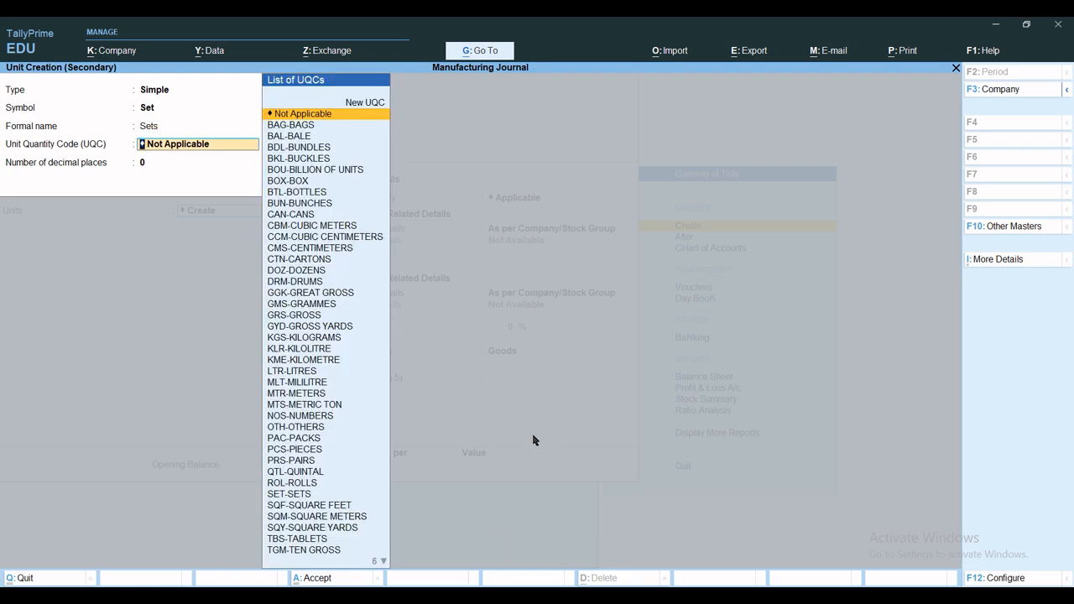
text(set)
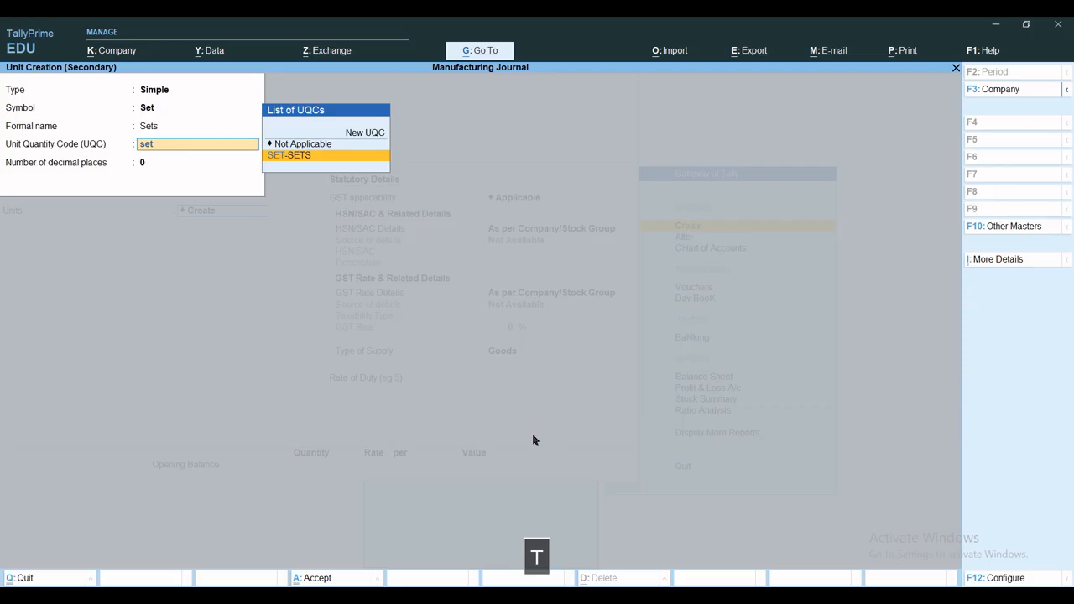
key(Return)
key(ctrl+a)
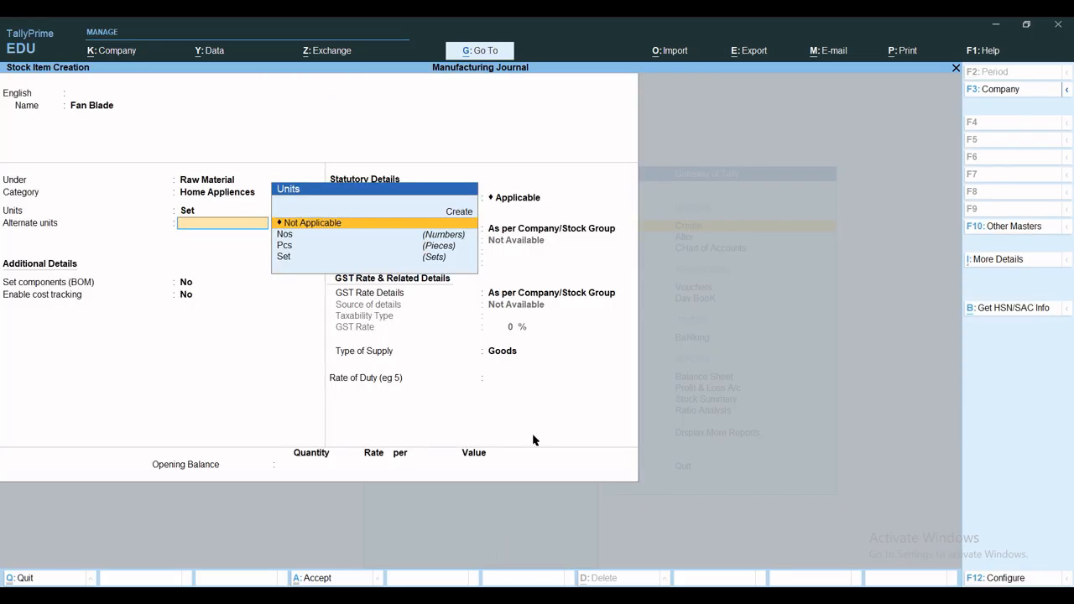
Leave Fan Blade without an alternate unit or components (BOM), enable cost tracking, and keep GST applicable
key(Return)
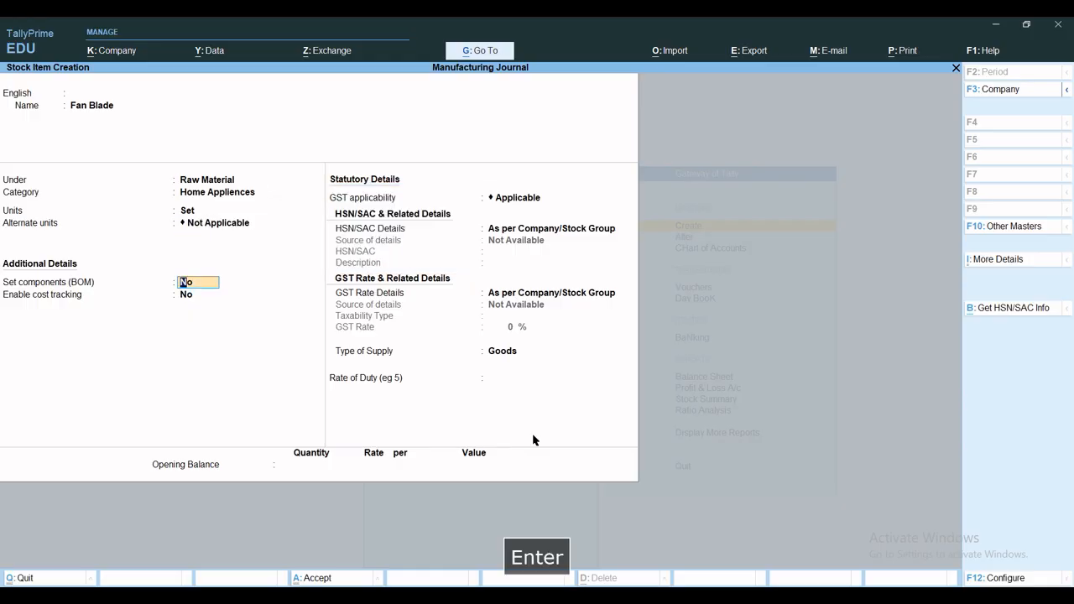
key(Return)
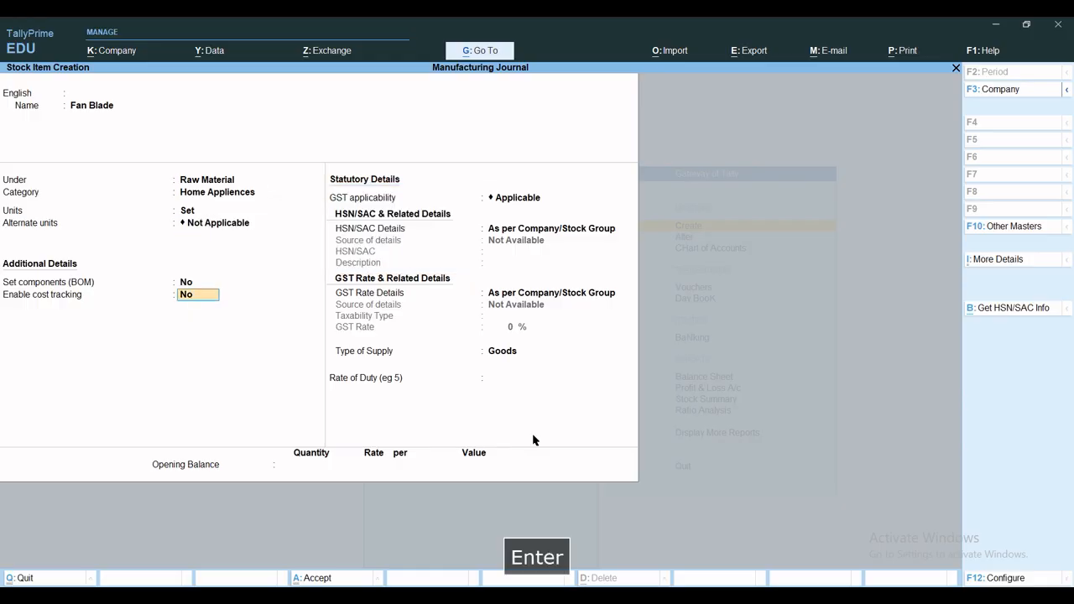
text(y)
key(Return)
Specify Fan Blade's HSN/SAC and GST rate details on the item, leaving HSN/SAC blank, taxable at 18%, and save the item
key(Return)
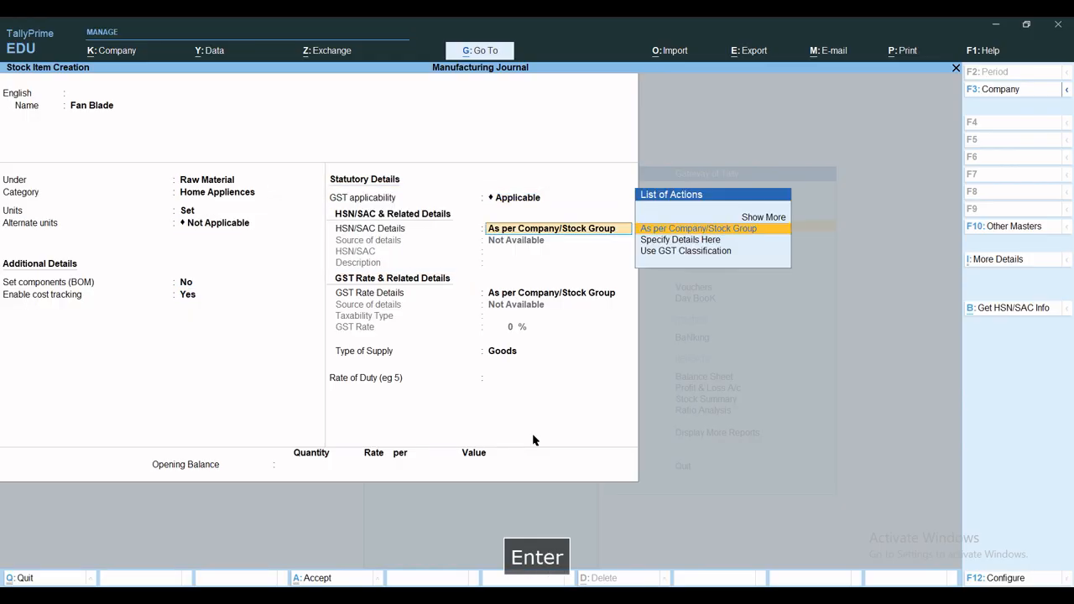
key(Down)
key(Return)
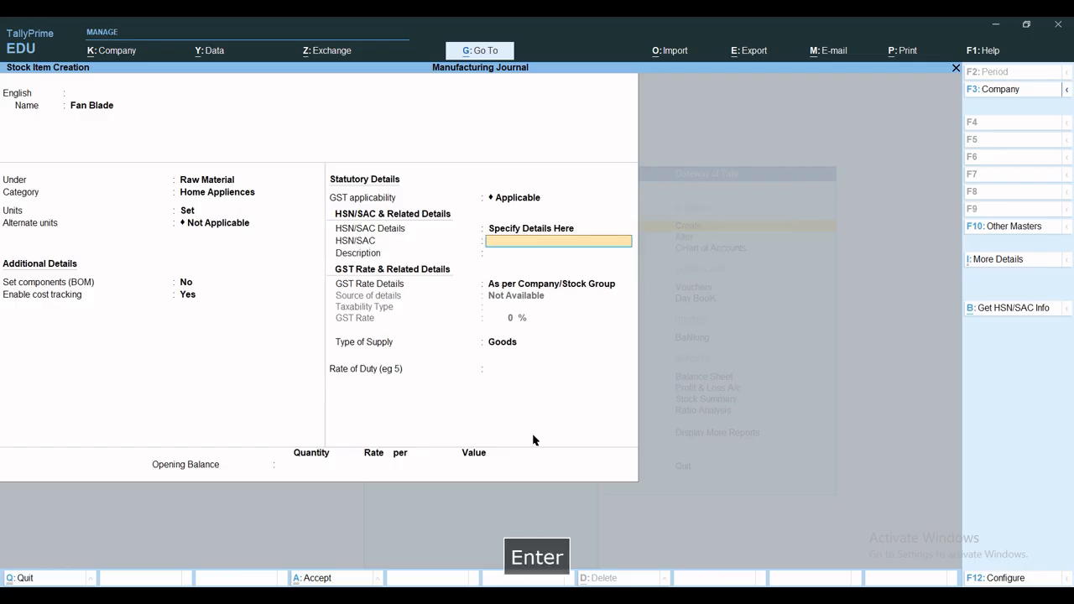
key(Return)
key(Return)
key(Down)
key(Return)
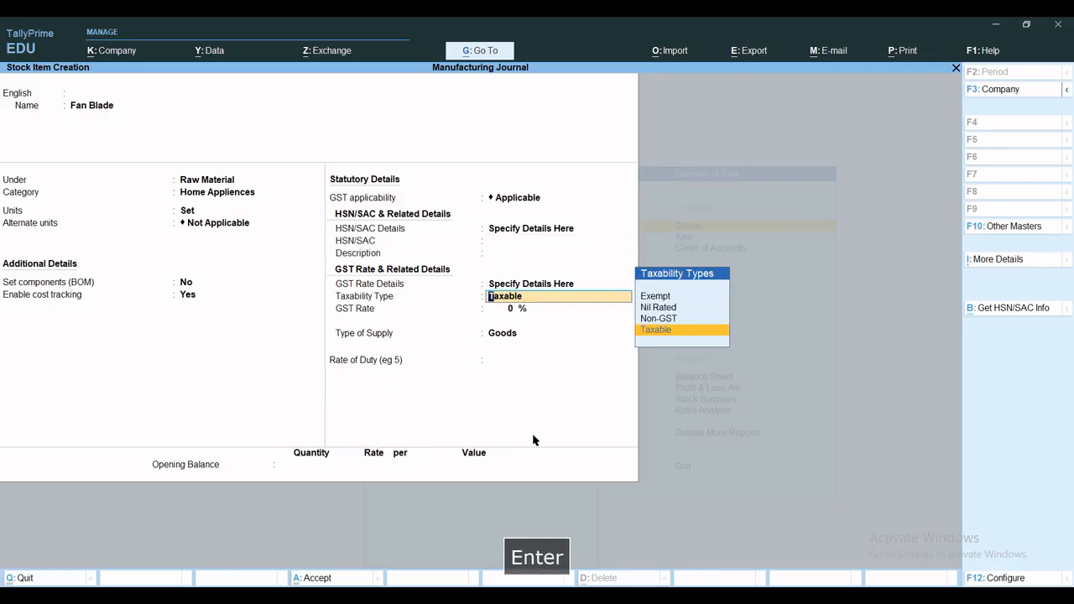
key(Return)
text(18)
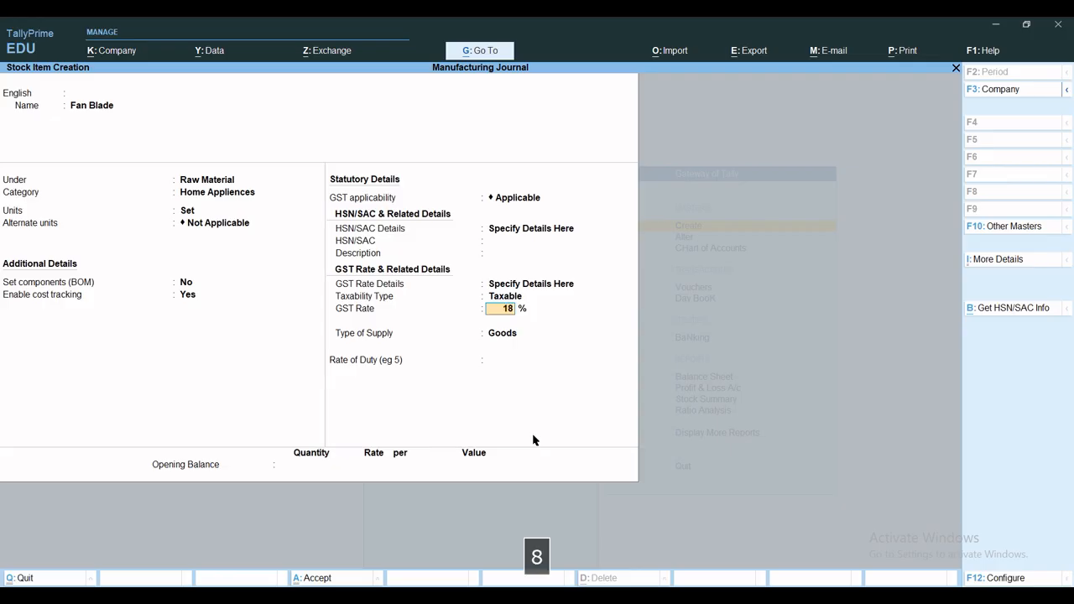
key(Return)
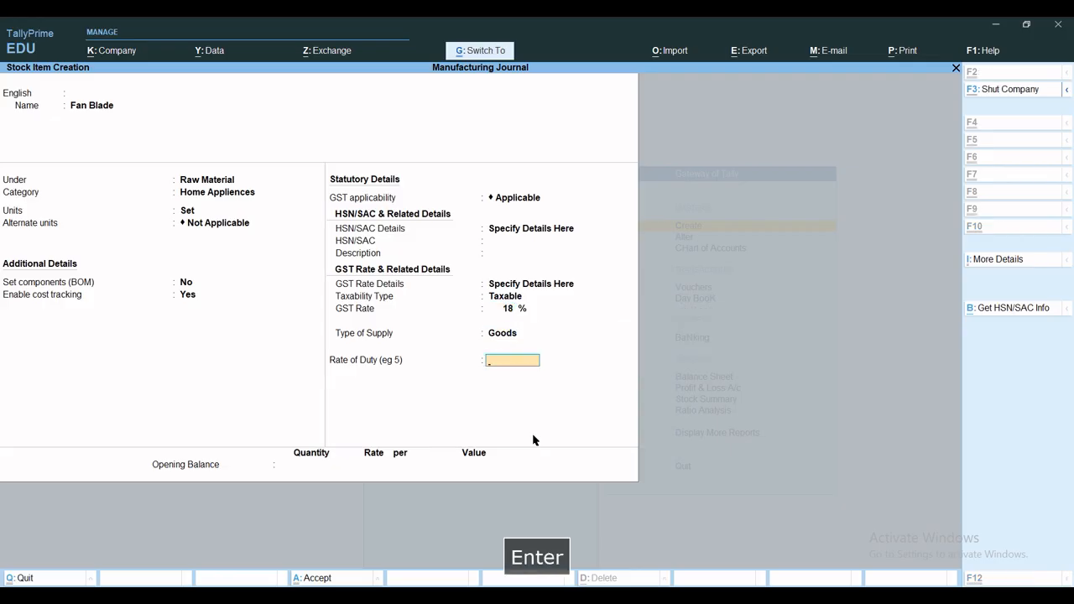
key(ctrl+a)
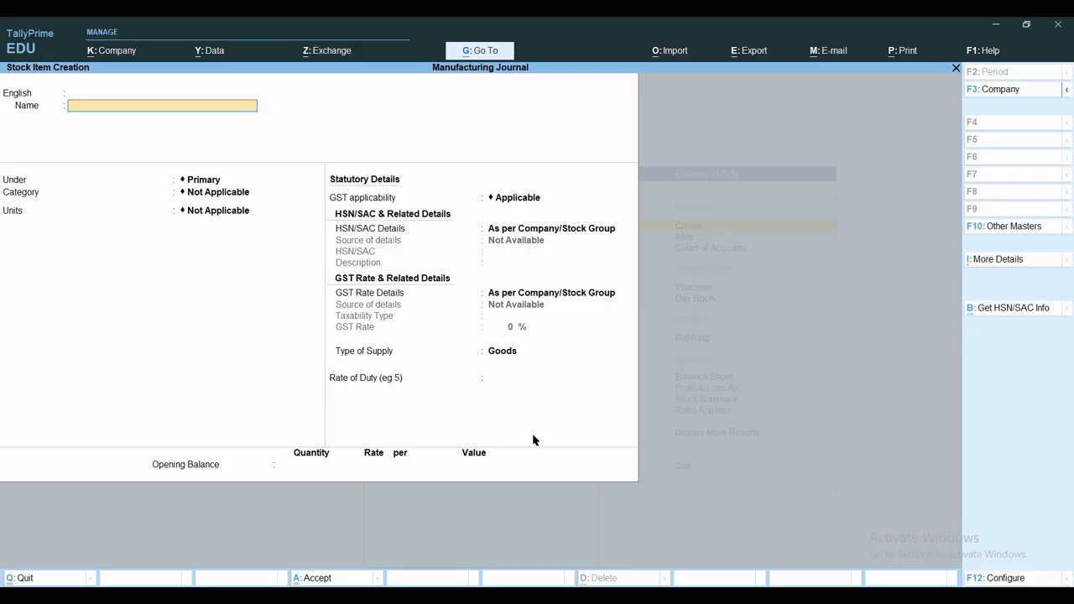
Start a new stock item named Fan Motor under the Raw Material group with the category Home Appliences
text(Fan)
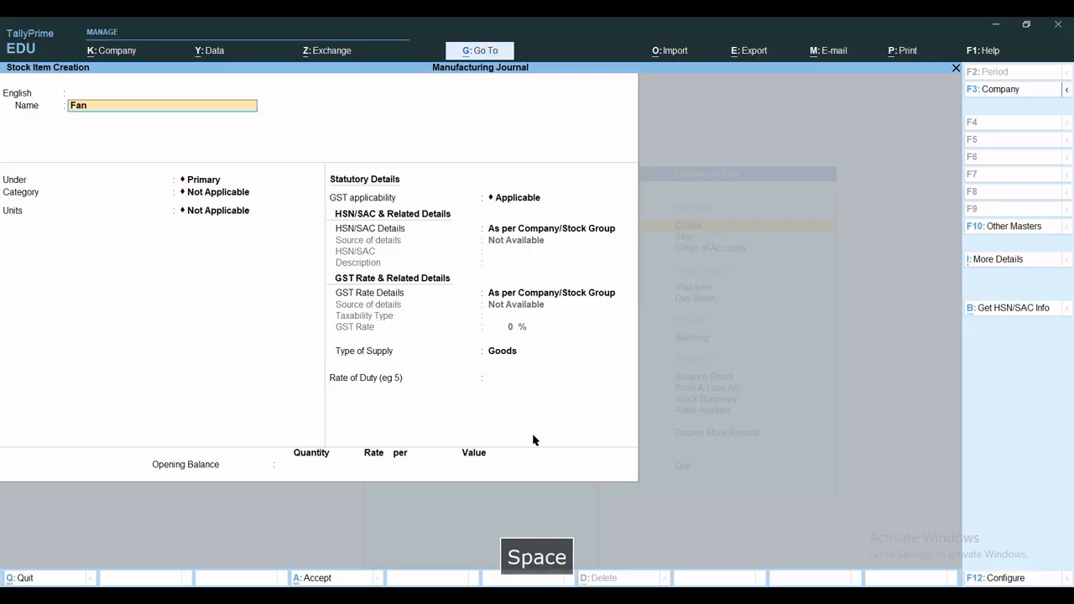
text( Motor)
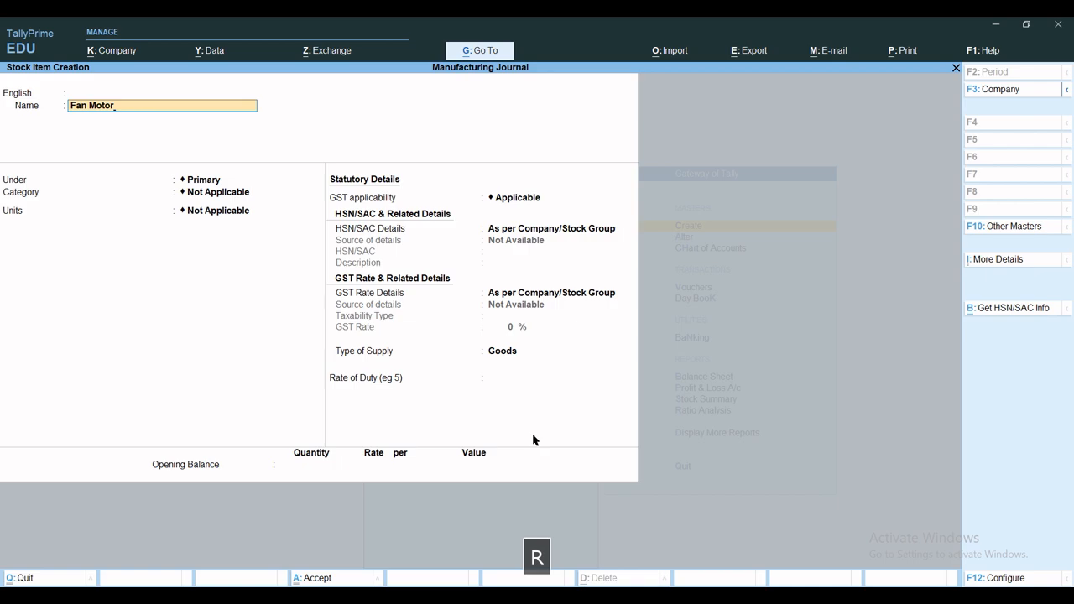
key(Return)
key(Return)
key(Return)
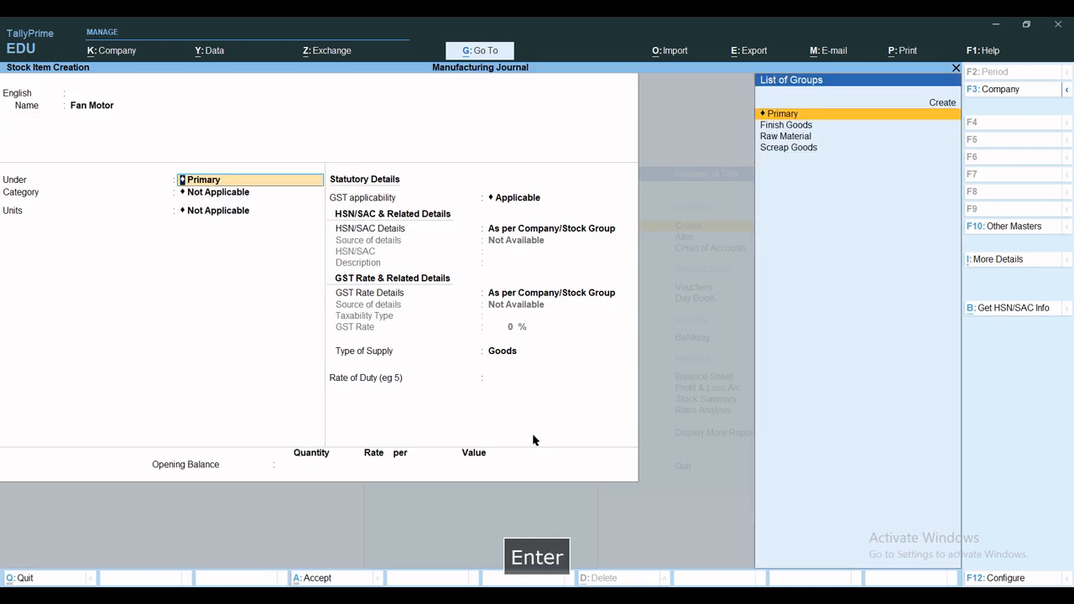
text(Ra)
key(Return)
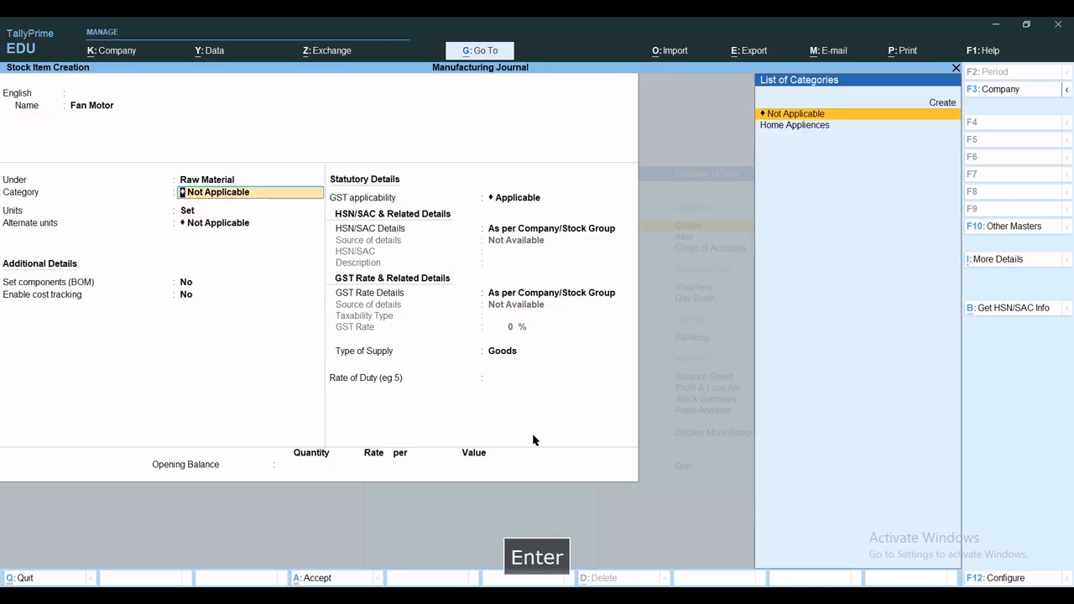
text(h)
key(Return)
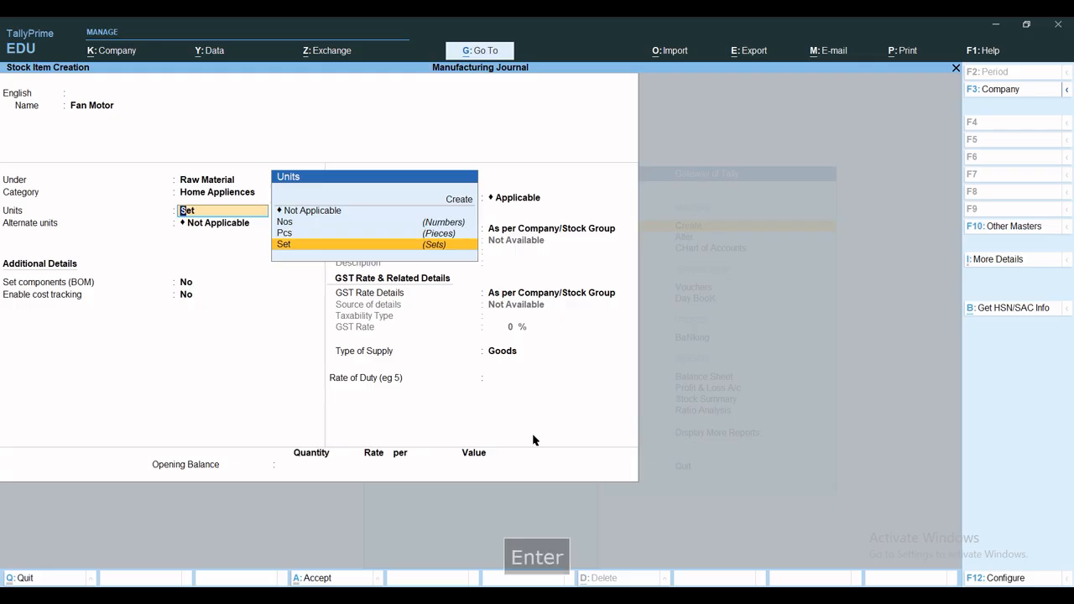
Set Fan Motor's unit to Nos with no alternate unit or BOM, and enable cost tracking with GST applicable
key(Up)
key(Up)
key(Up)
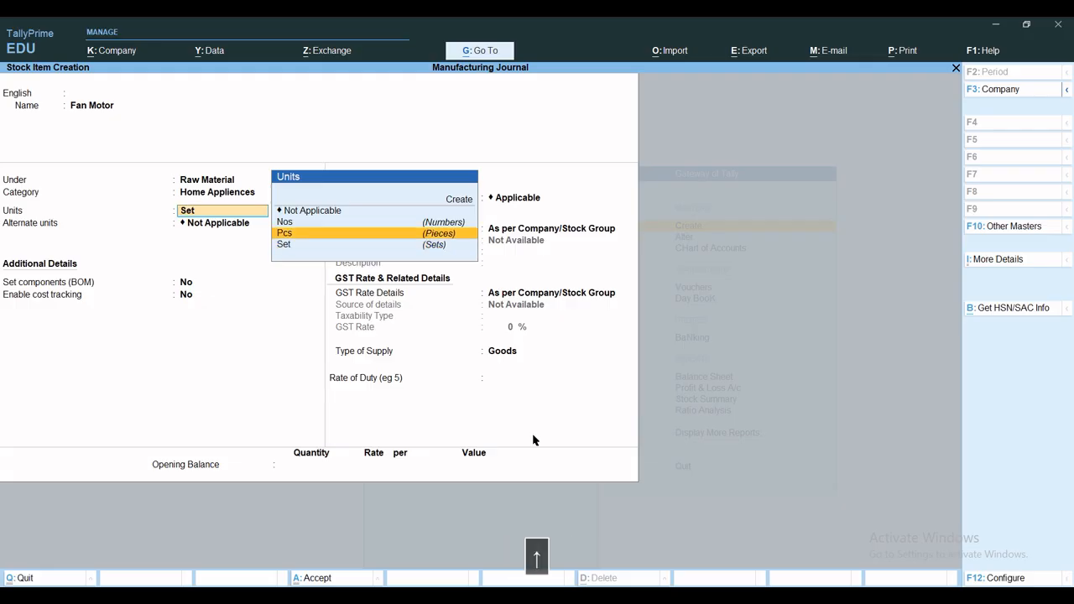
key(Down)
key(Return)
key(Return)
key(Return)
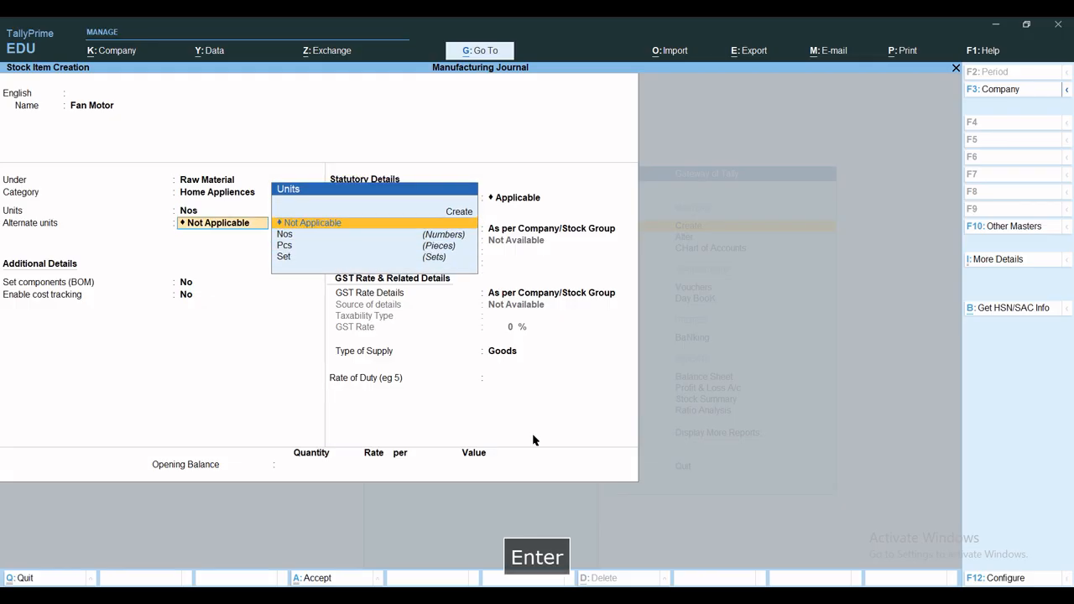
key(y)
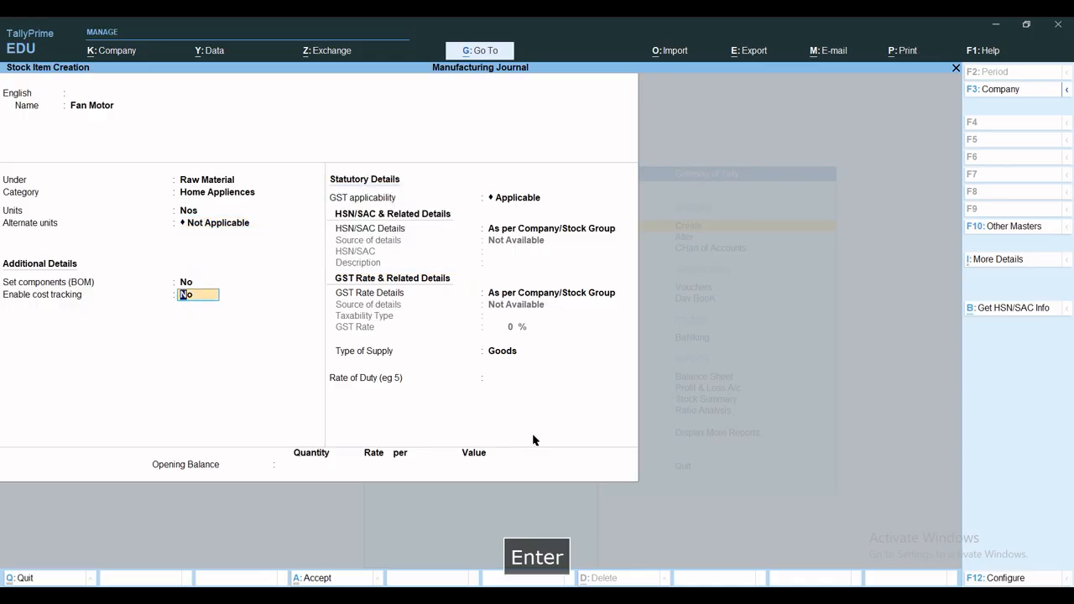
key(Return)
Specify Fan Motor's HSN/SAC and GST rate details on the item, leaving HSN/SAC blank, taxable at 18%, and save the item
key(Return)
key(Down)
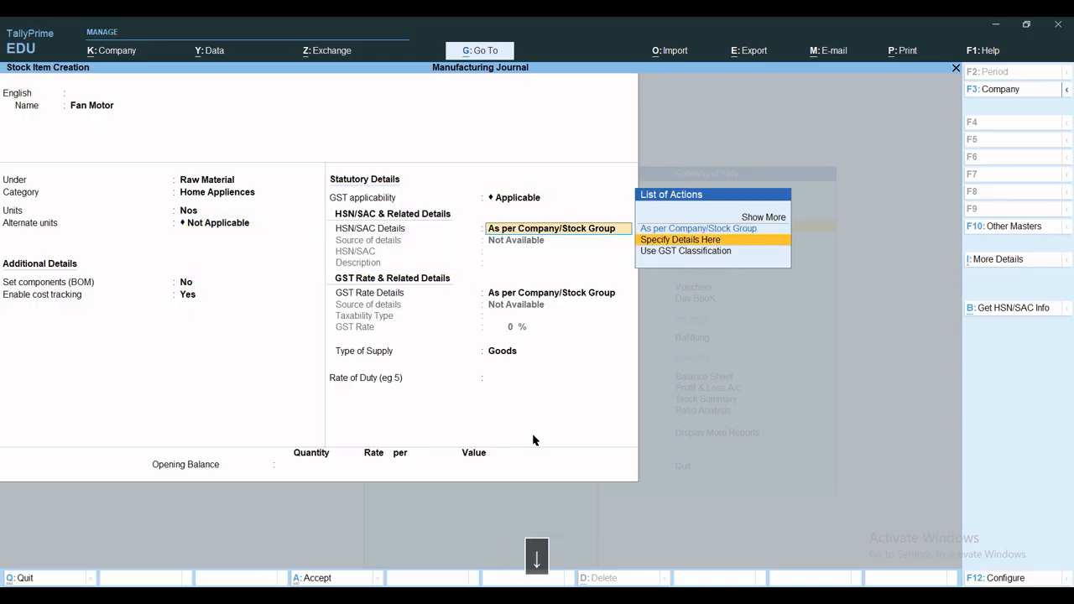
key(Return)
key(Return)
key(Return)
key(Down)
key(Return)
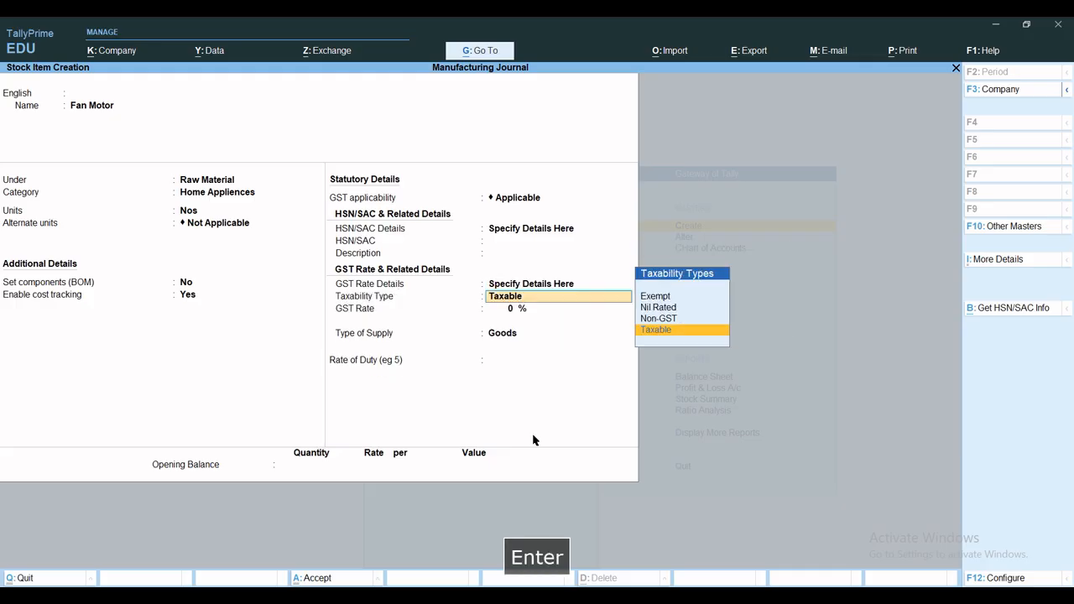
key(Return)
text(18)
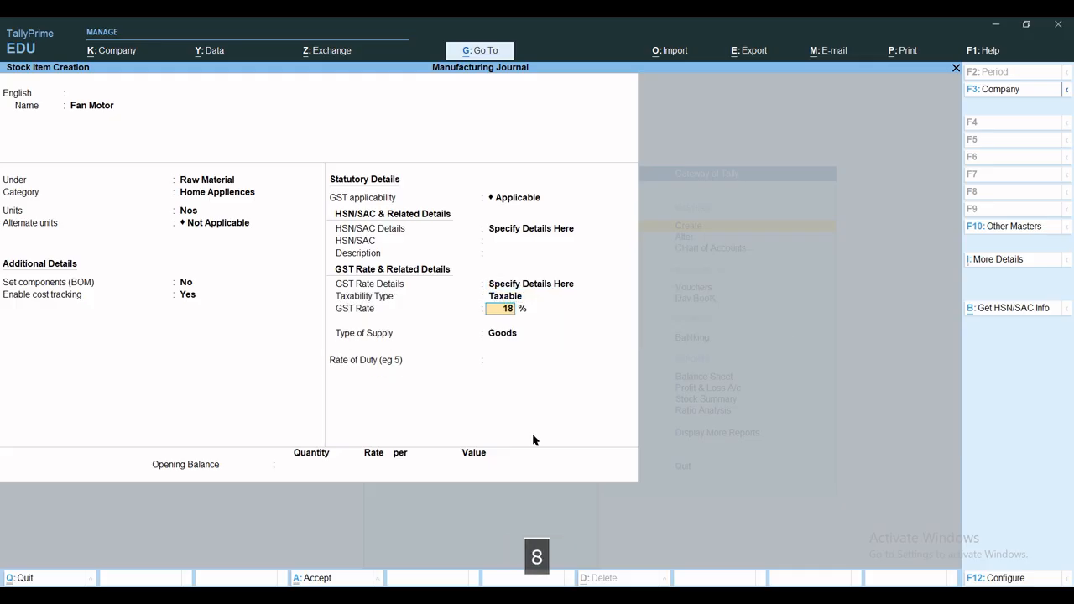
key(Return)
key(ctrl+a)
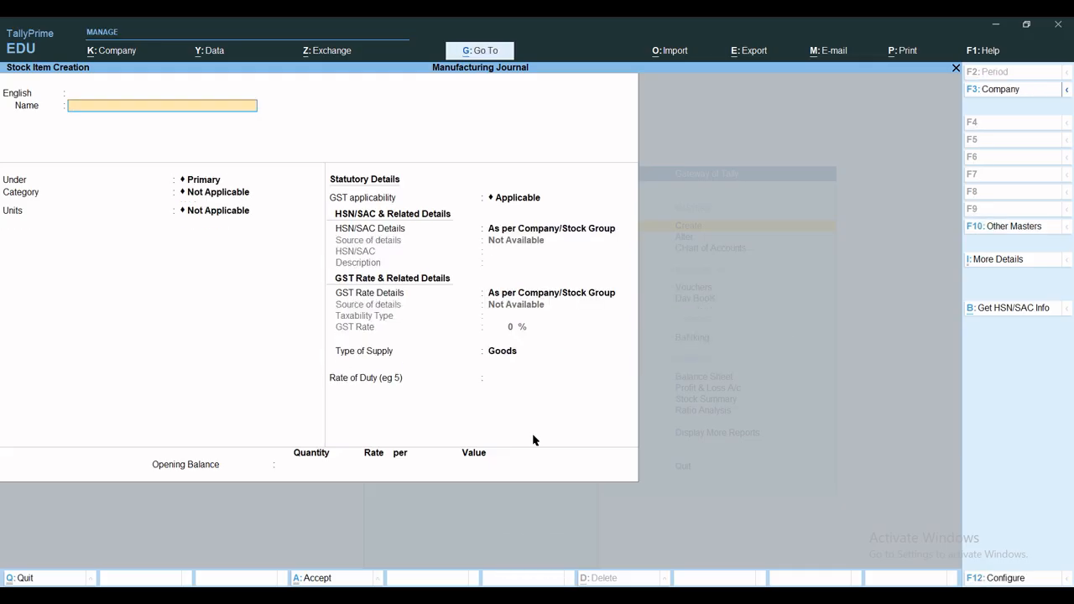
Start a new stock item named Fan Cabinet under the Raw Material group with the category Home Appliences
text(Fac)
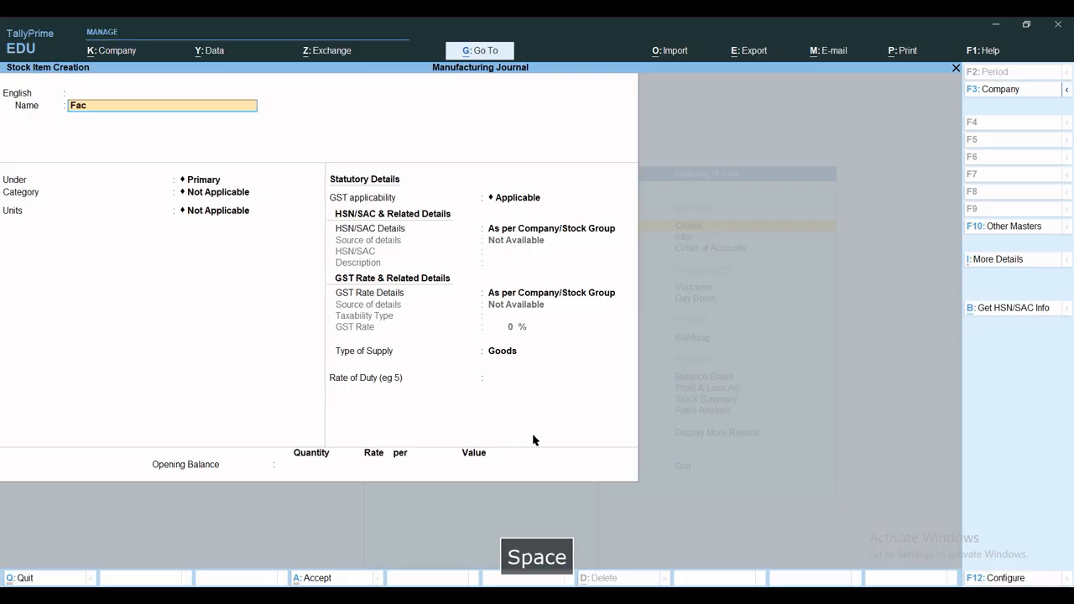
key(BackSpace)
key(BackSpace)
text(n)
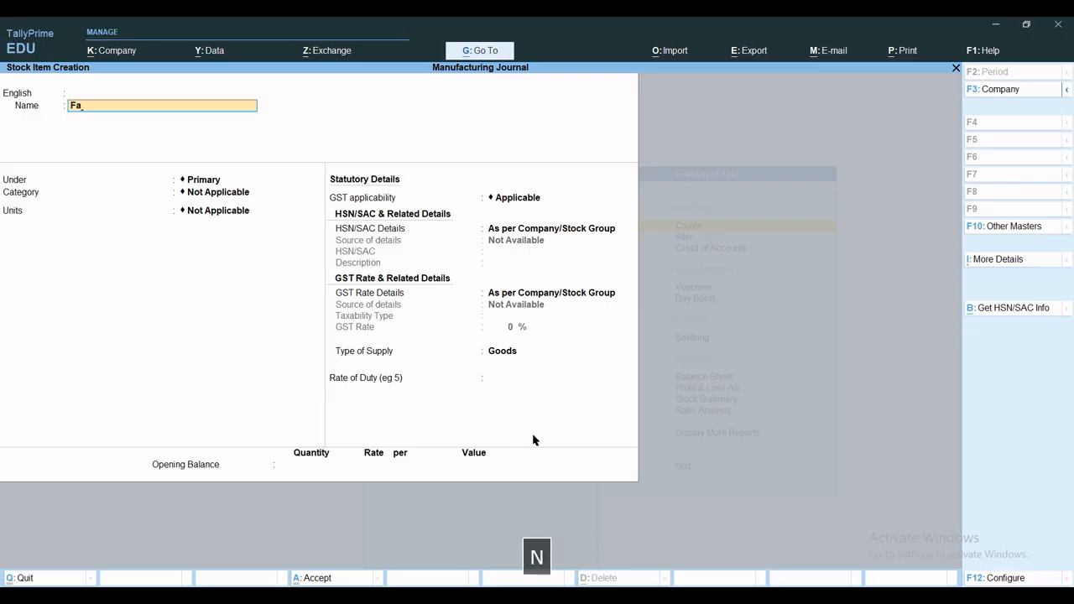
text( Cabi)
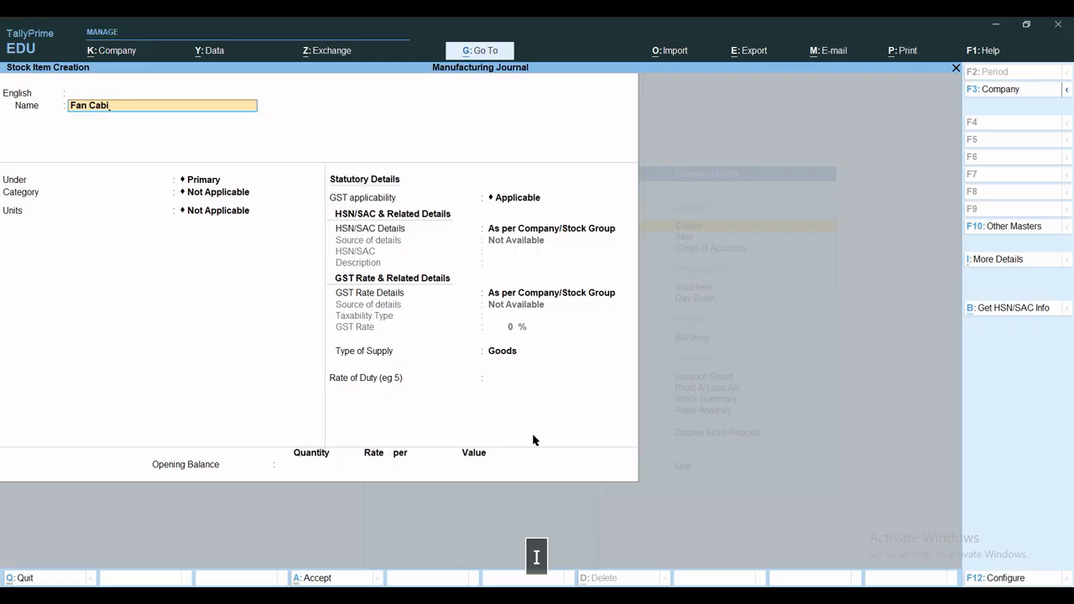
text(net)
key(Return)
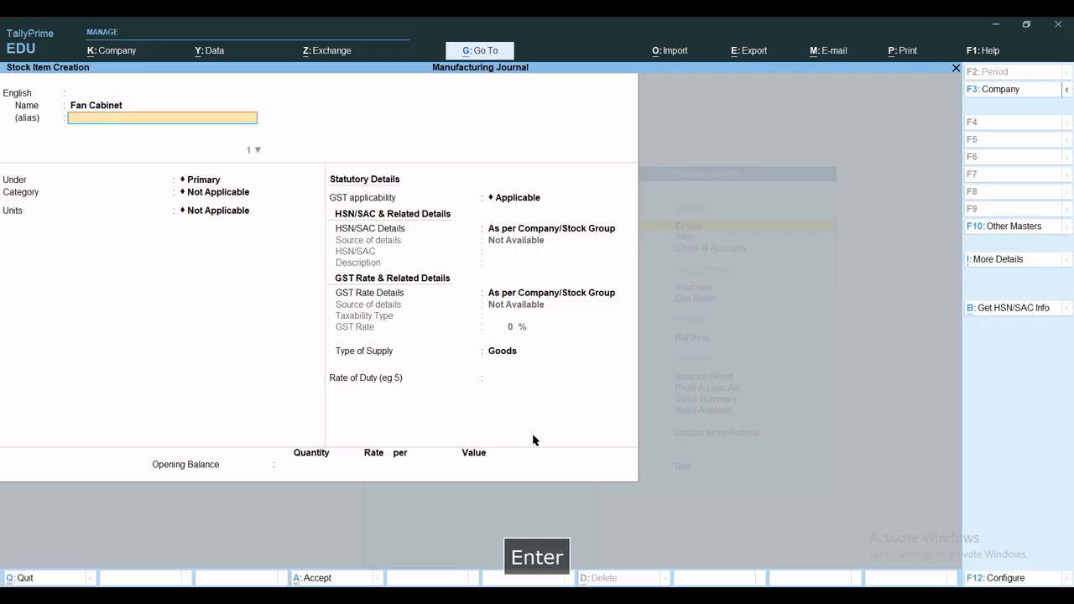
key(Return)
key(Return)
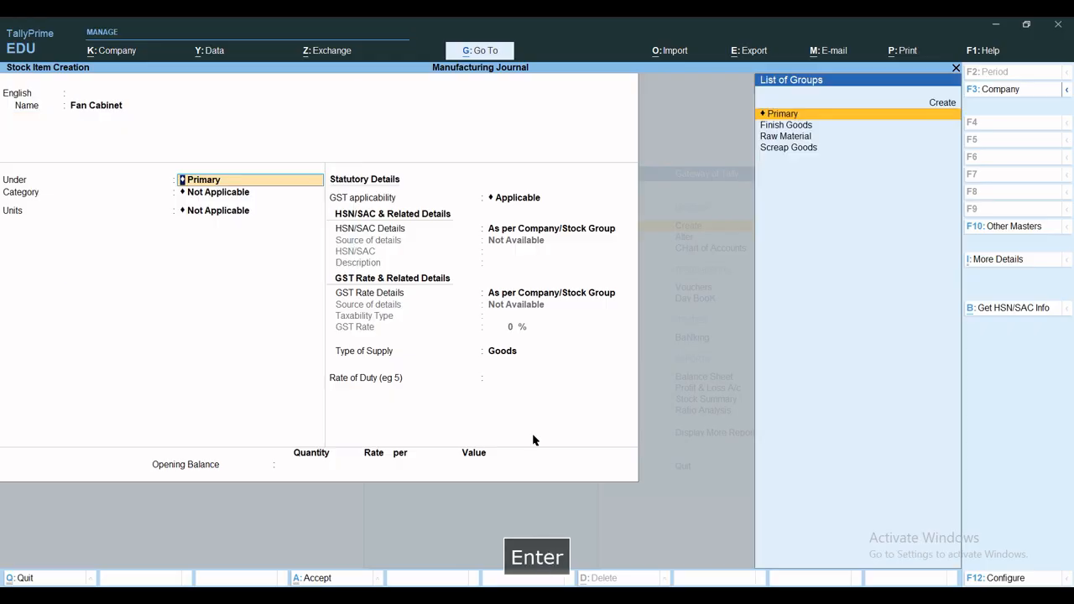
text(R)
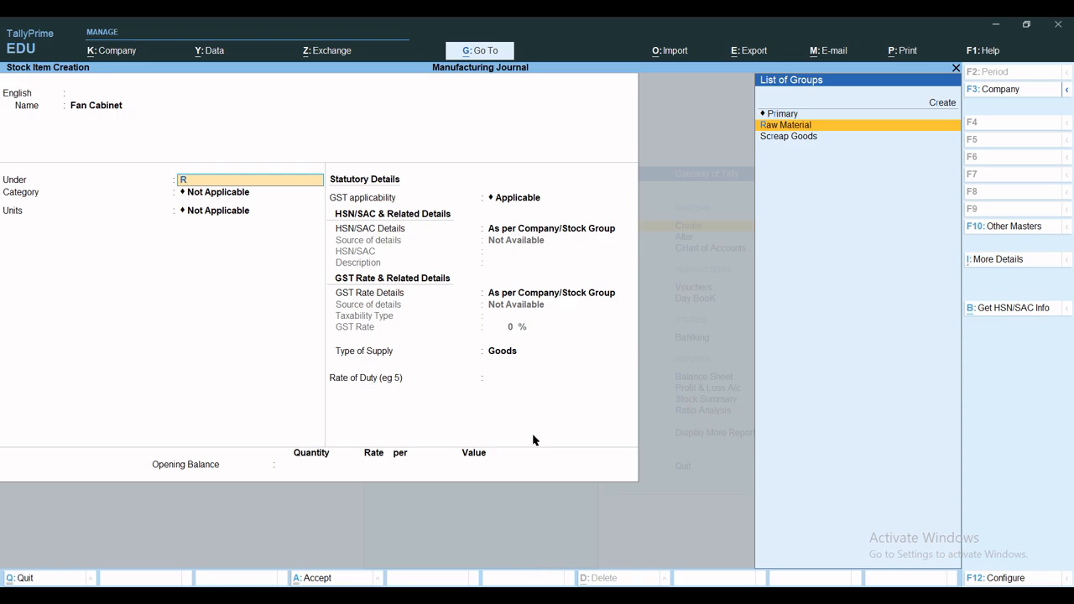
key(Return)
text(H)
key(Return)
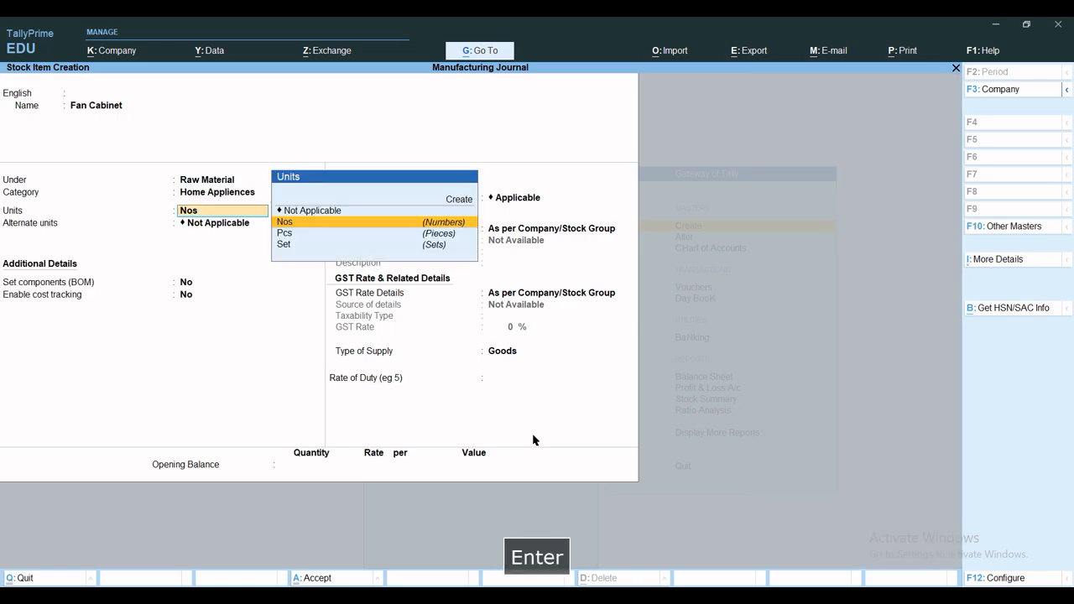
Set Fan Cabinet's unit to Set with no alternate unit or BOM, and enable cost tracking with GST applicable
text(s)
key(Return)
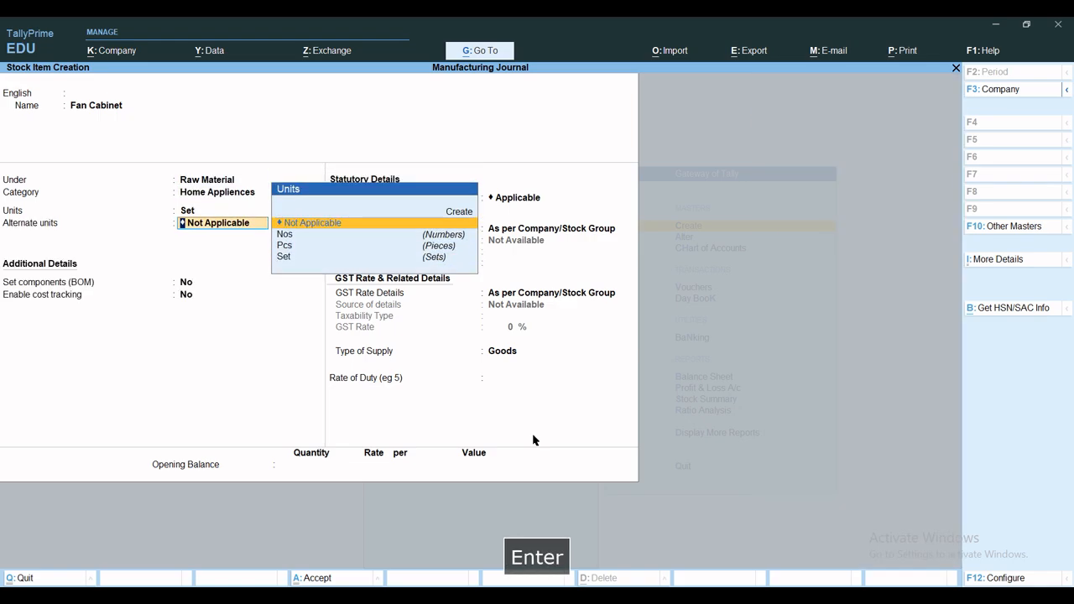
key(Return)
text(n)
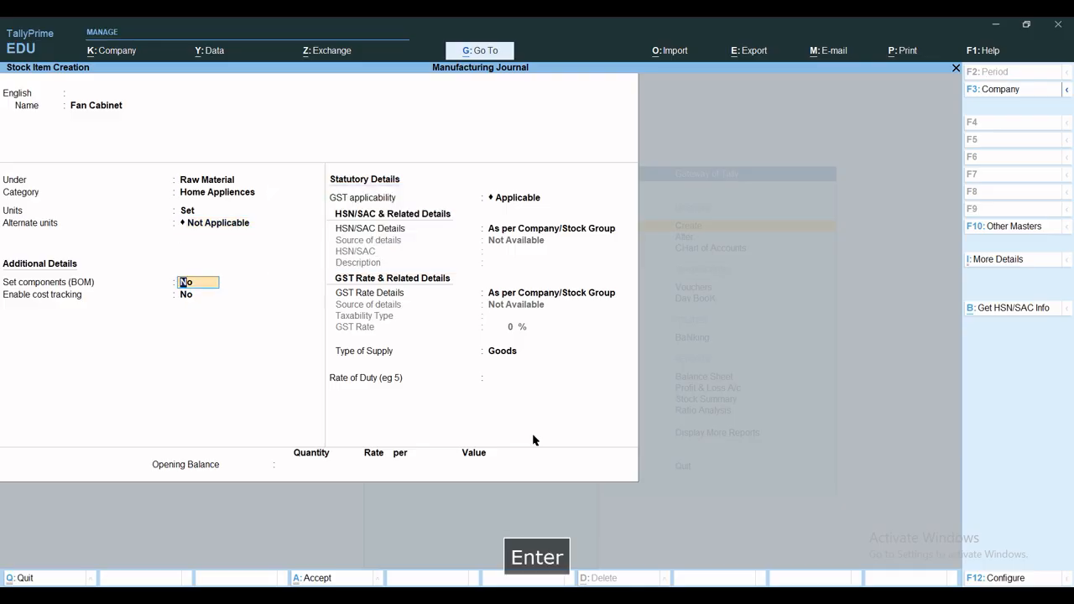
key(Return)
text(y)
key(Return)
Specify Fan Cabinet's HSN/SAC and GST rate details on the item, leaving HSN/SAC blank, taxable at 18%, and save the item
key(Return)
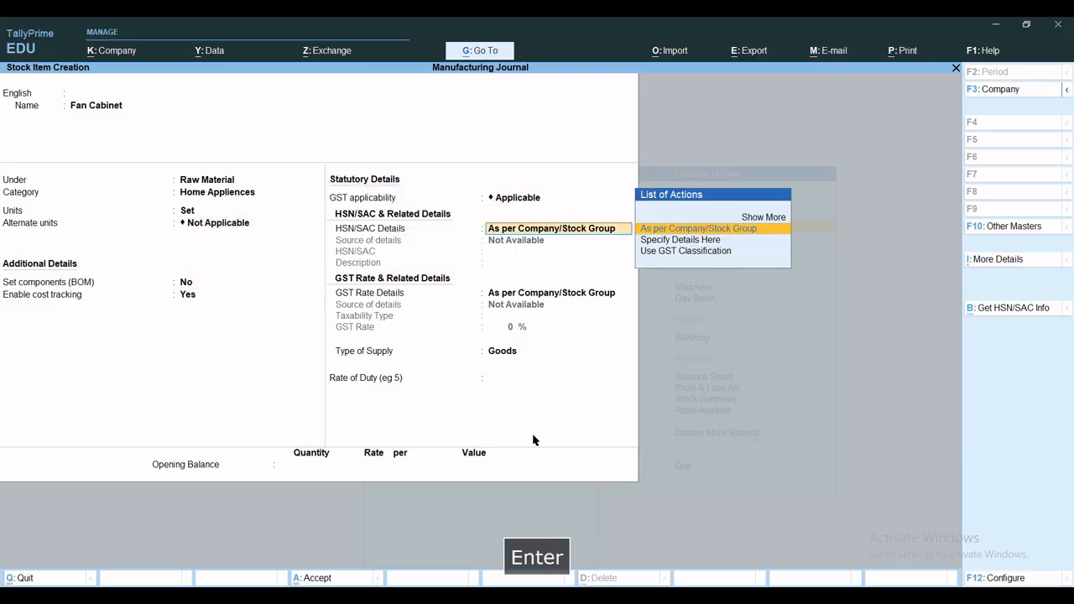
key(Down)
key(Return)
key(Return)
key(Return)
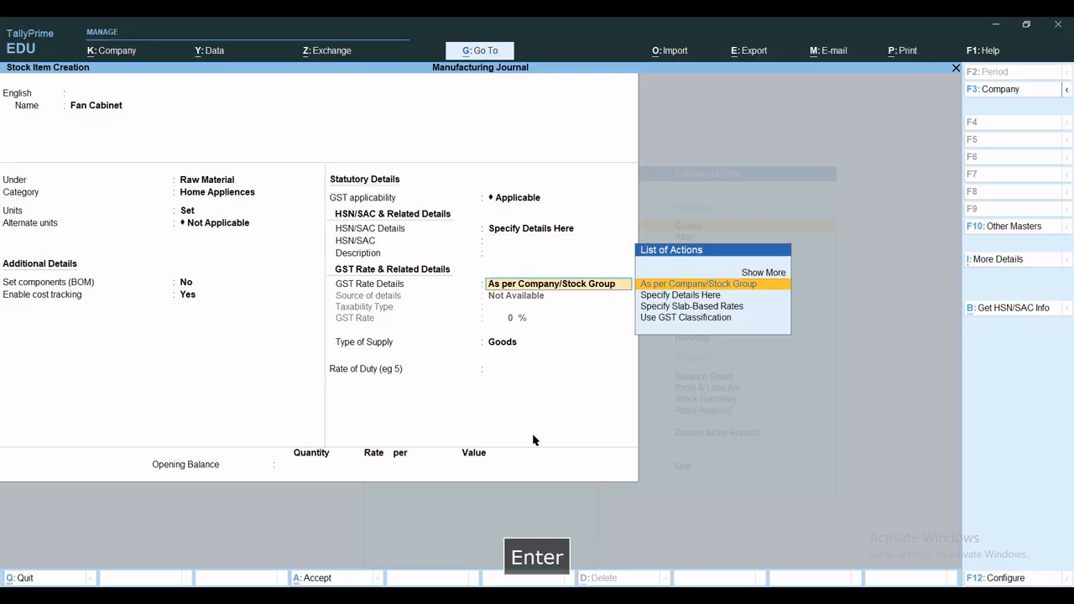
key(Down)
key(Return)
key(Return)
text(18)
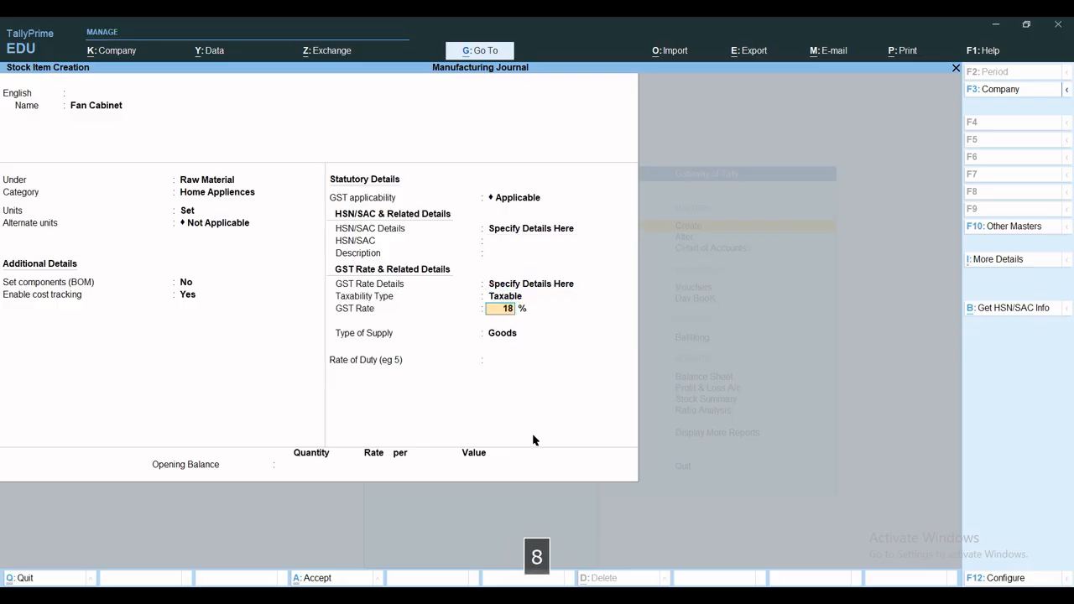
key(Return)
key(ctrl+a)
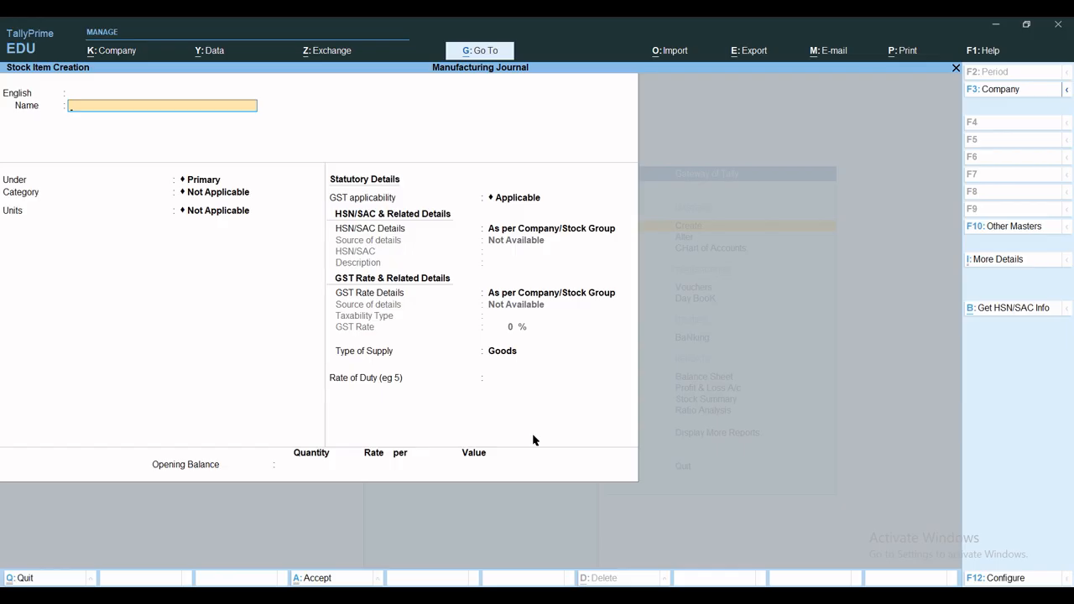
Name the new stock item Fan Accessories, without any aliases
text(Fa)
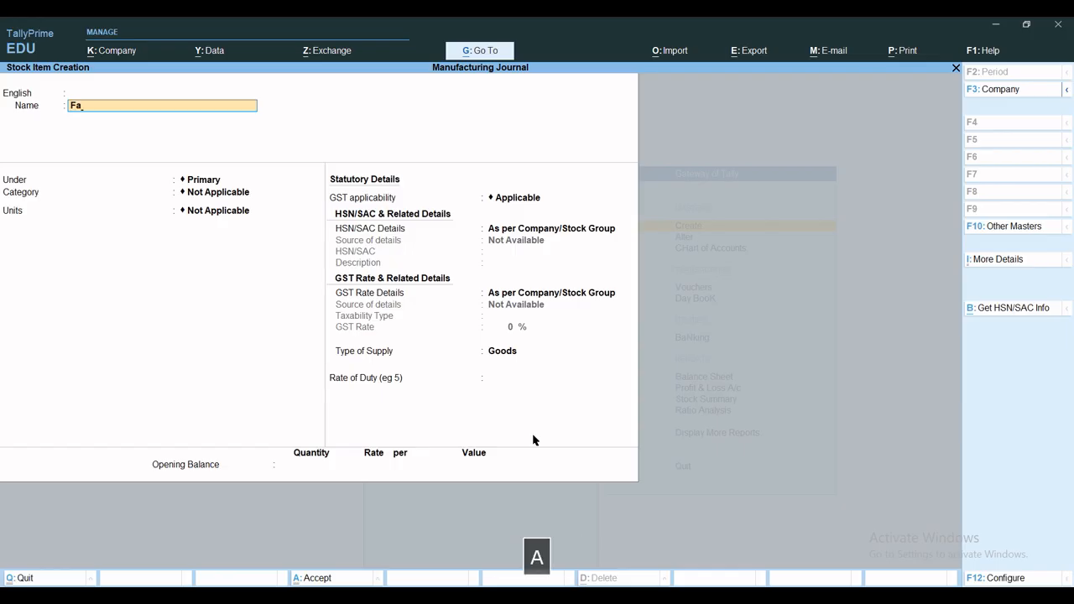
text(c Cee)
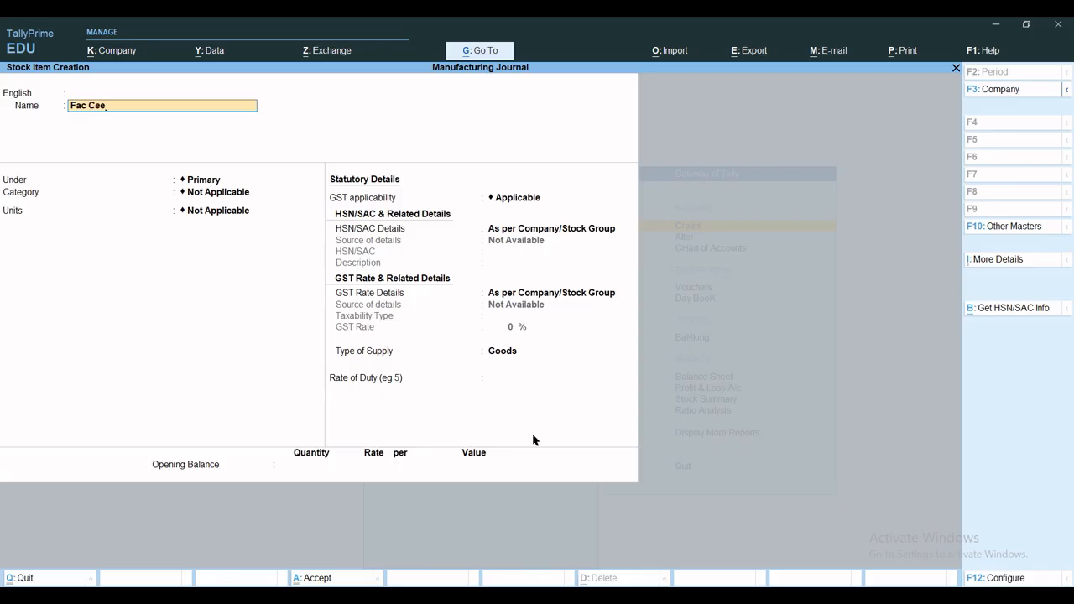
key(BackSpace)
key(BackSpace)
key(BackSpace)
key(BackSpace)
key(BackSpace)
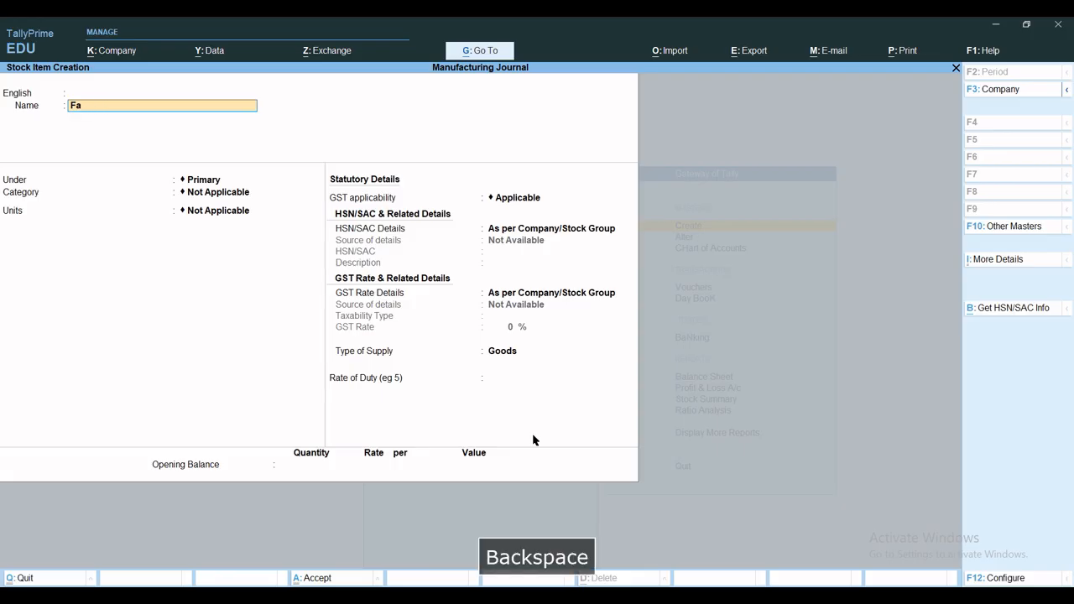
text(n Acces)
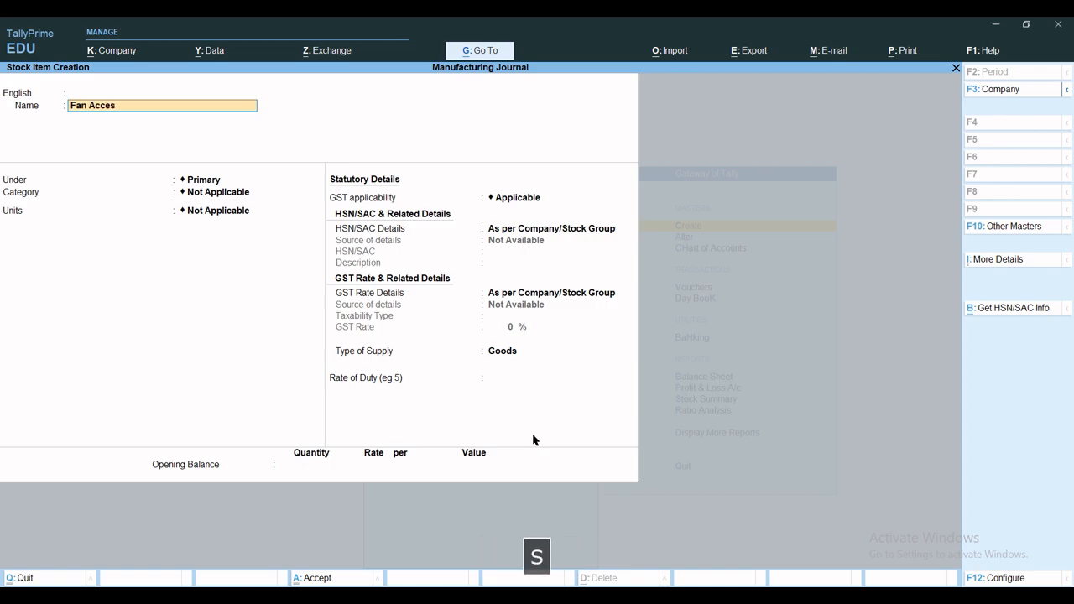
text(sories)
key(Return)
key(Return)
key(Return)
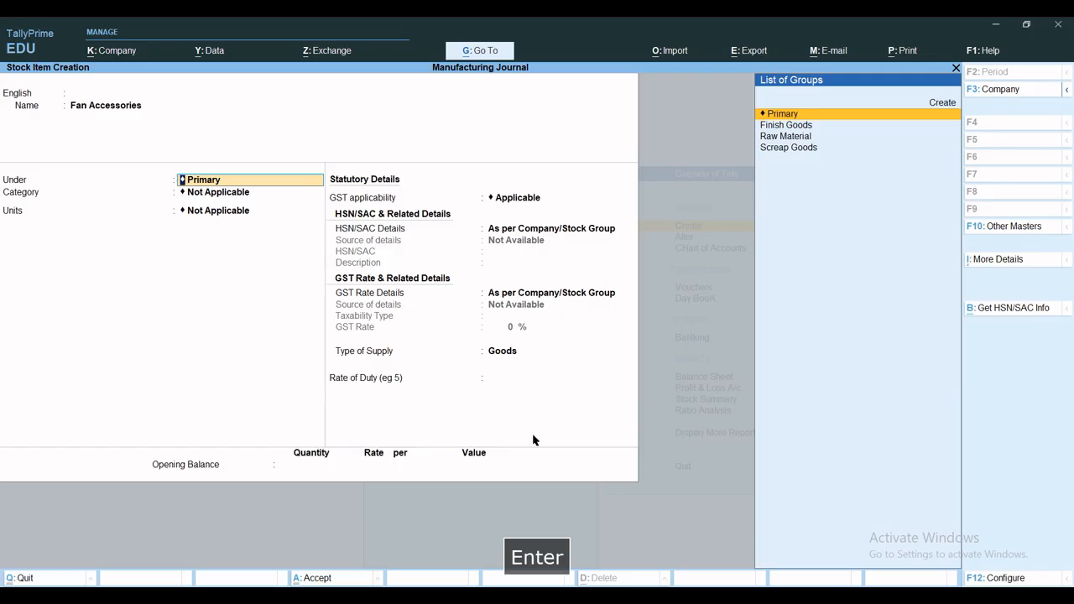
Place Fan Accessories under the Raw Material group with the category Home Appliences
text(R)
key(Return)
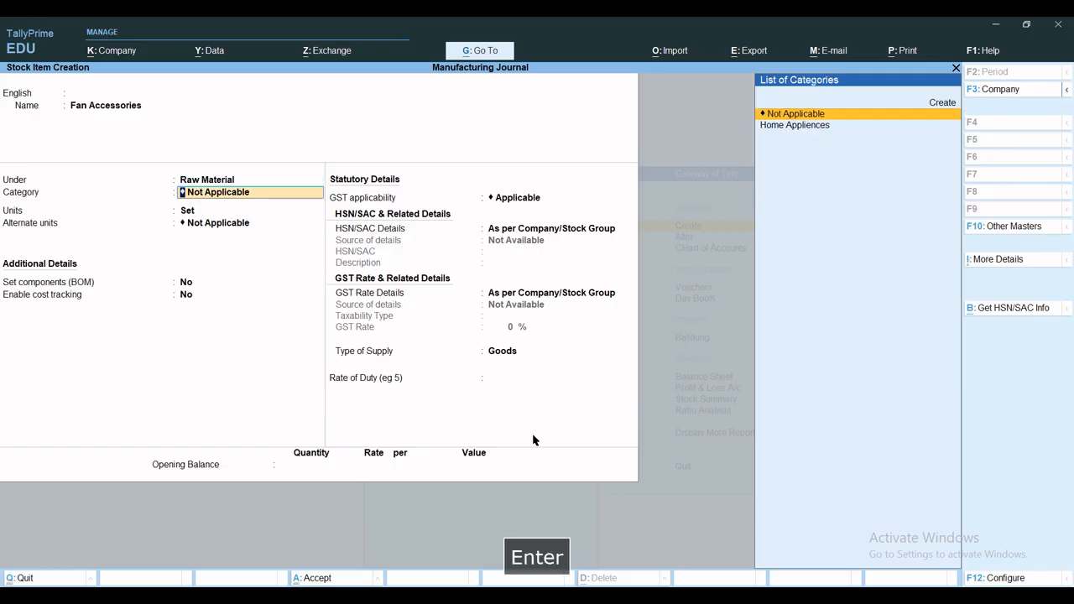
key(Return)
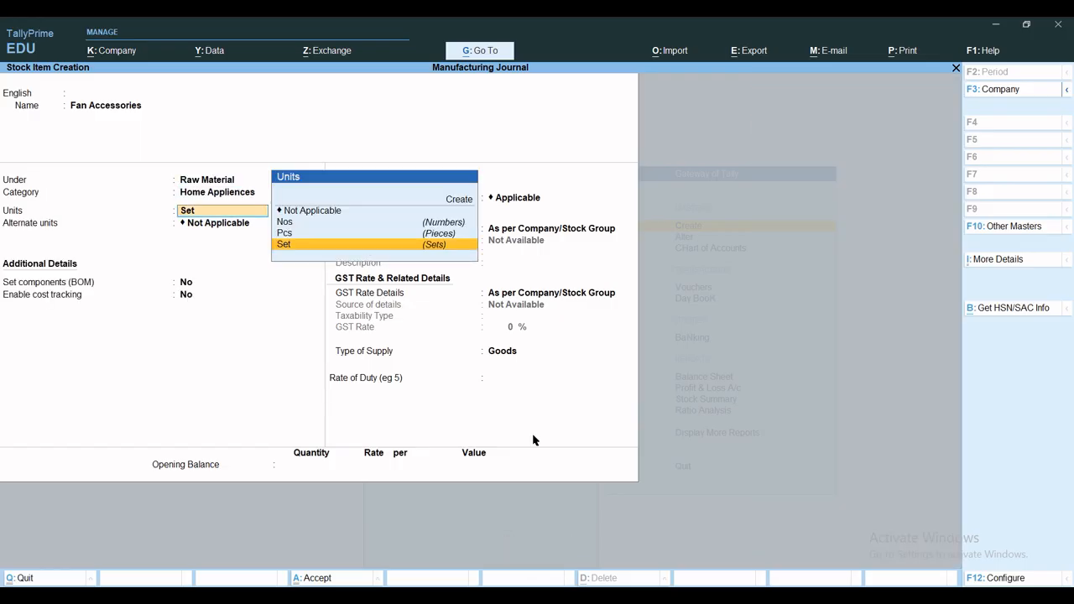
Keep Set as Fan Accessories' unit with no alternate unit or BOM, and enable cost tracking with GST applicable
key(Return)
key(Return)
key(Return)
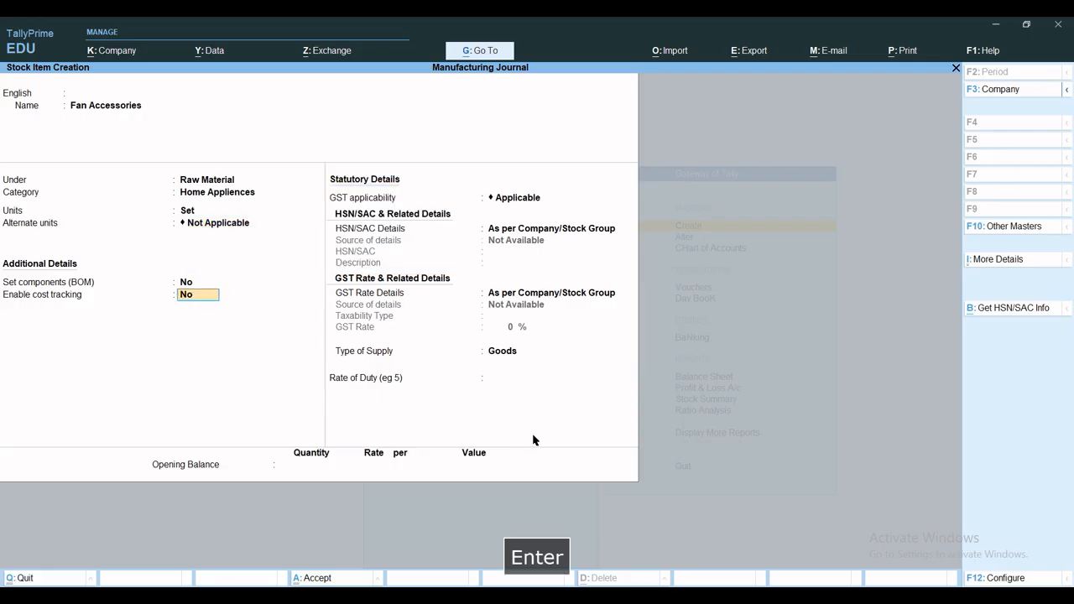
text(y)
key(Return)
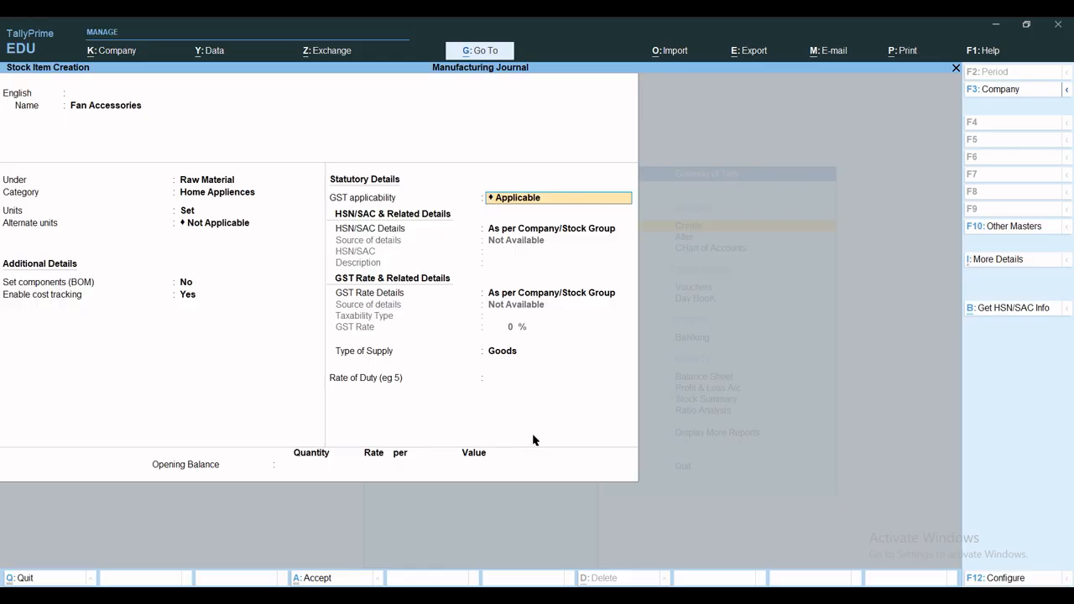
key(Return)
key(Return)
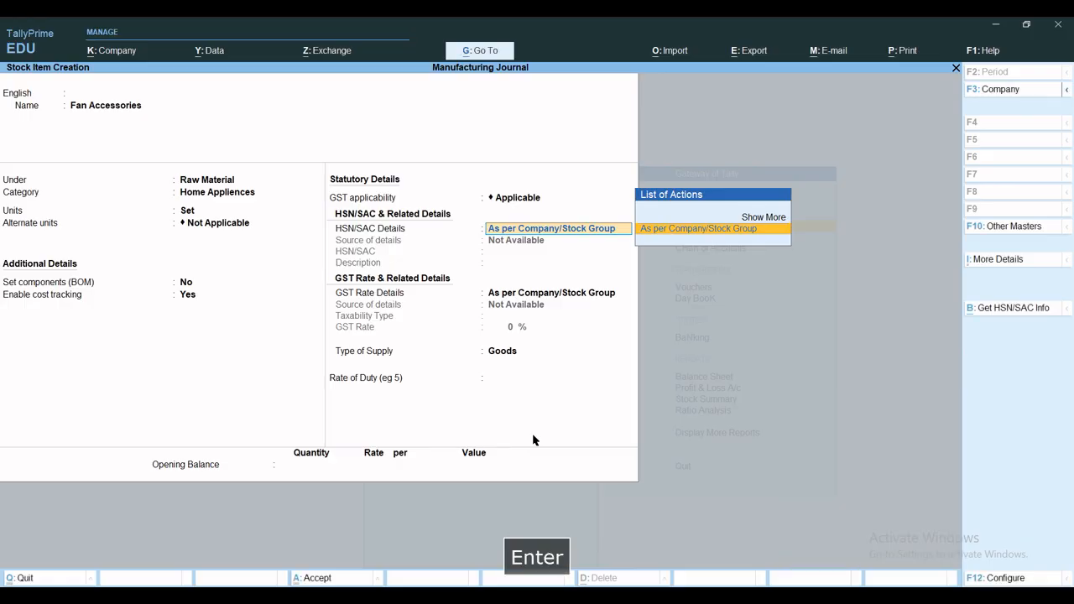
Specify Fan Accessories' HSN/SAC details on the item itself, leaving the HSN/SAC code and description blank
key(BackSpace)
key(BackSpace)
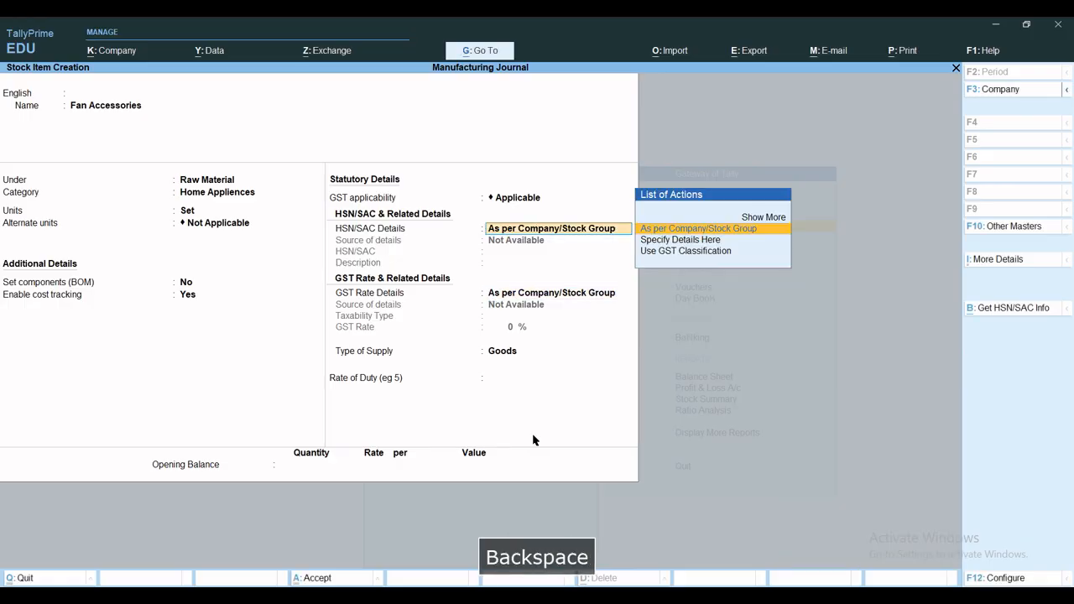
key(Down)
key(Return)
Specify Fan Accessories' GST rate details on the item as taxable goods at 18%, and save the item
key(Return)
key(Return)
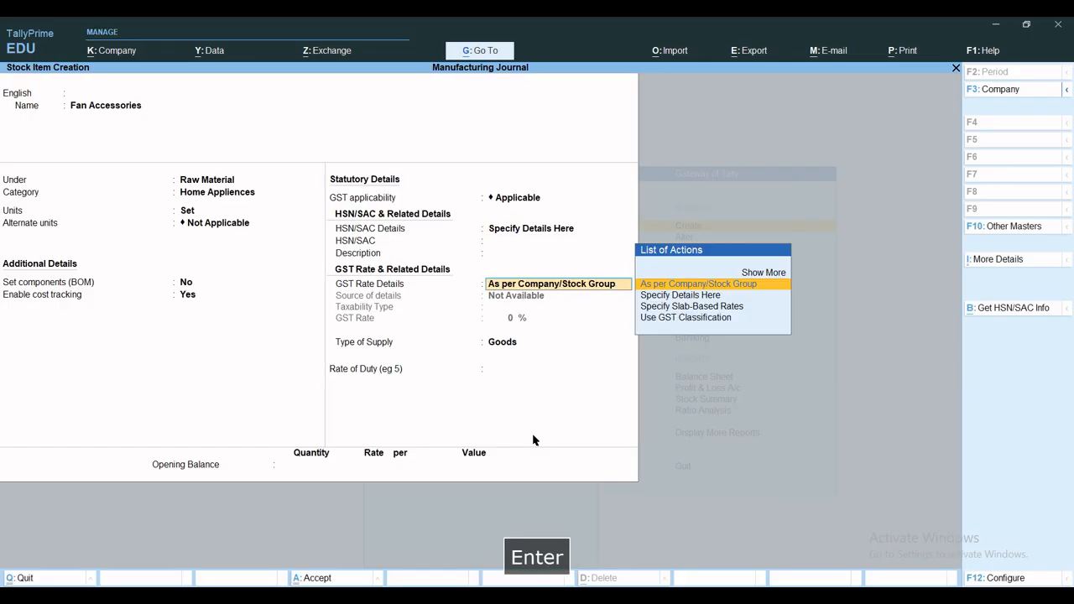
key(Down)
key(Return)
key(Return)
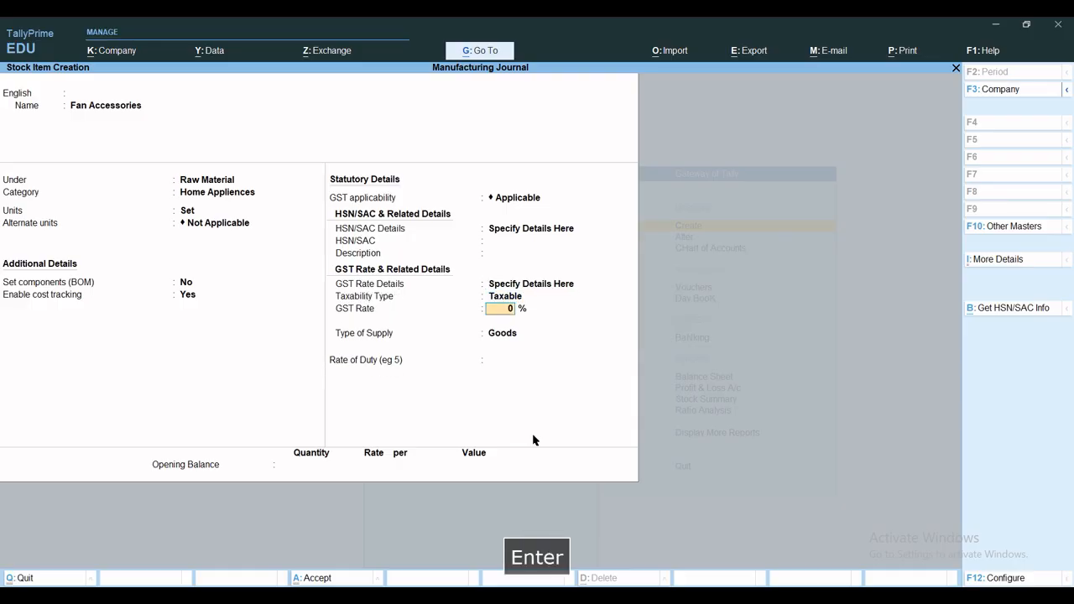
text(18.)
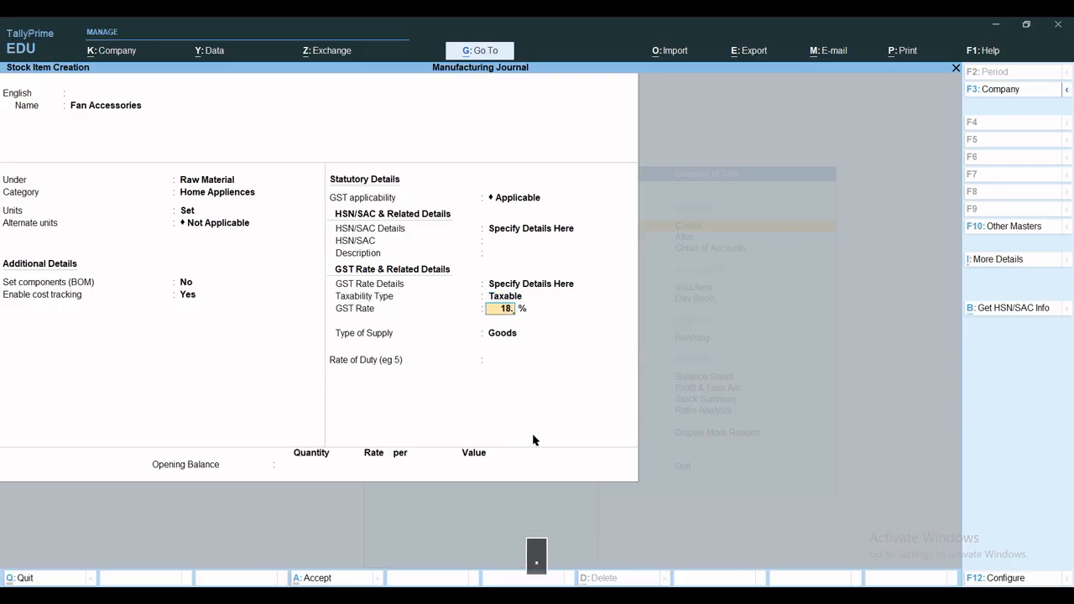
key(BackSpace)
key(Return)
key(Return)
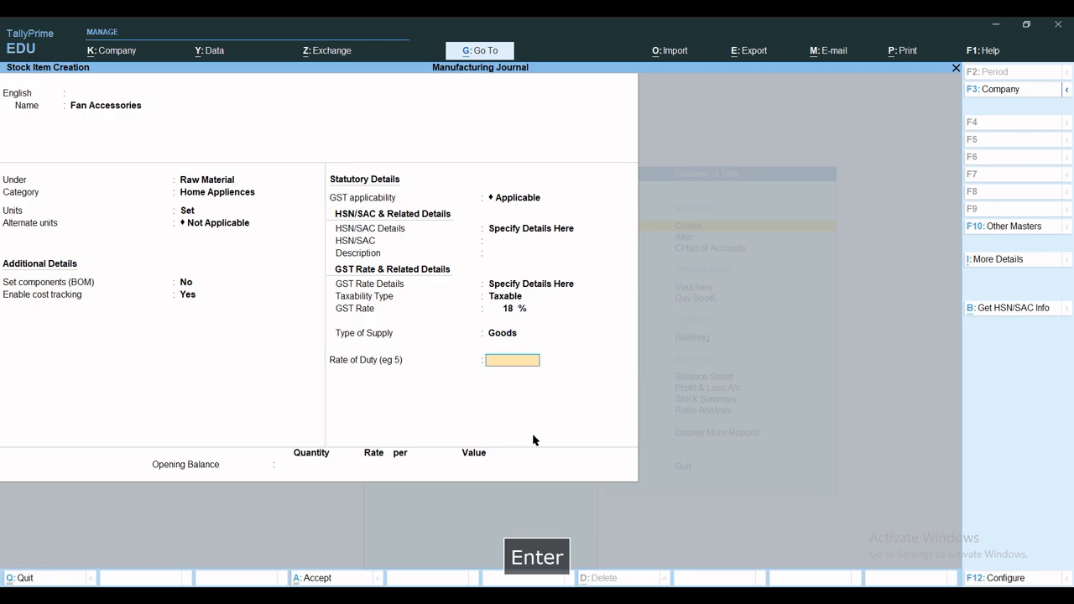
key(ctrl+a)
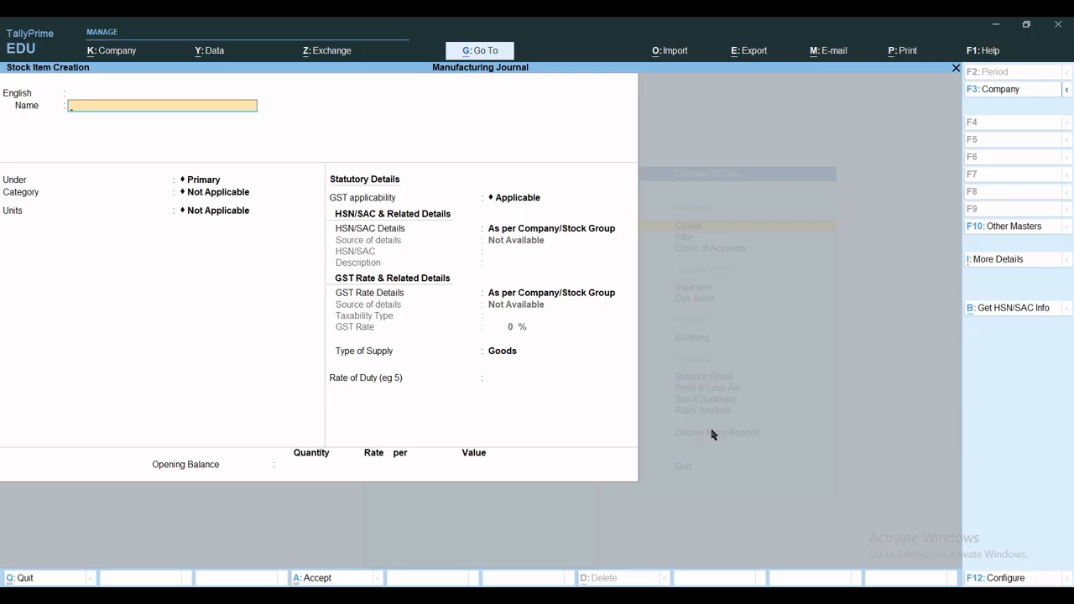
Name the next new stock item Usha Ceiling Fan 18", without any aliases
text(Usha )
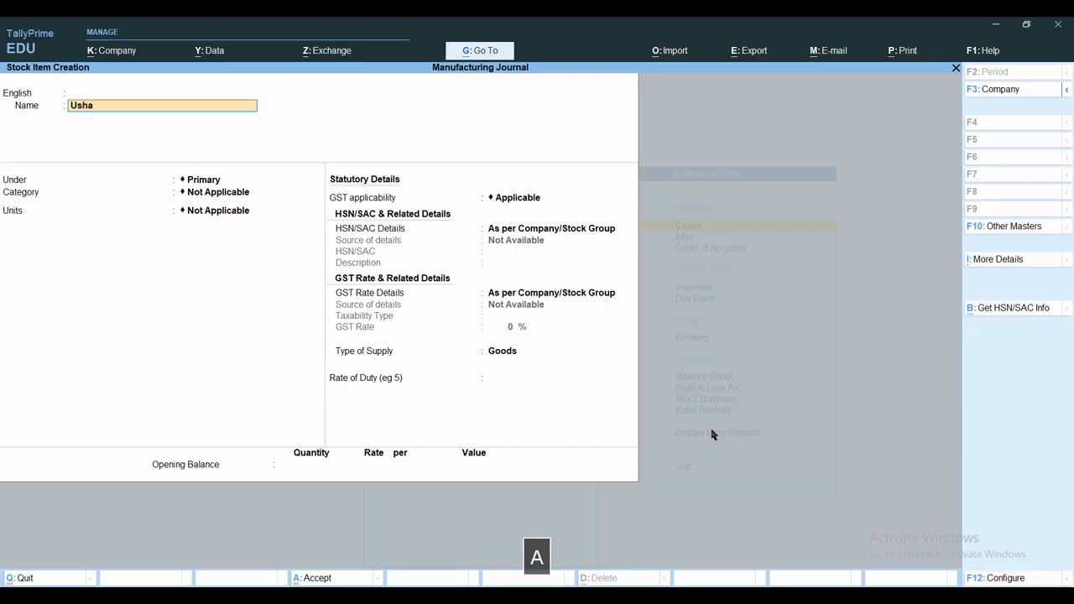
text(Ceiling Fan )
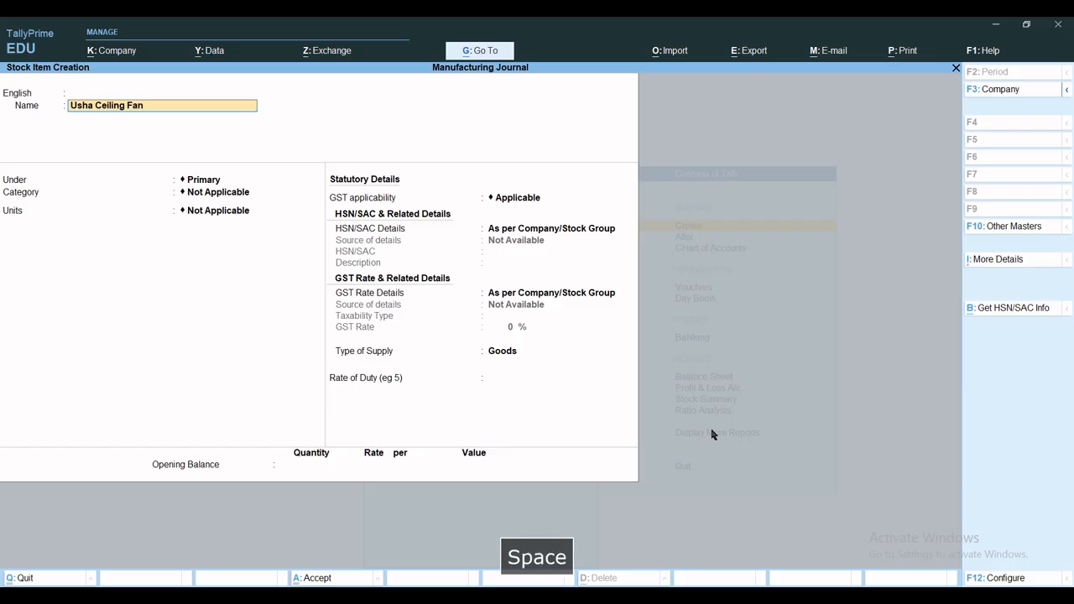
text(18)
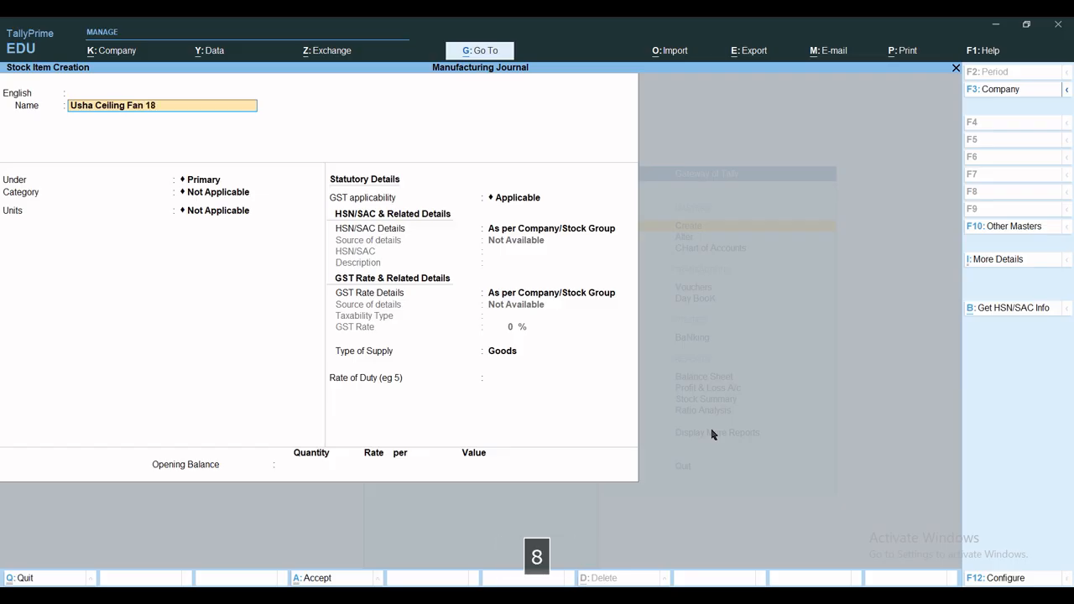
text(")
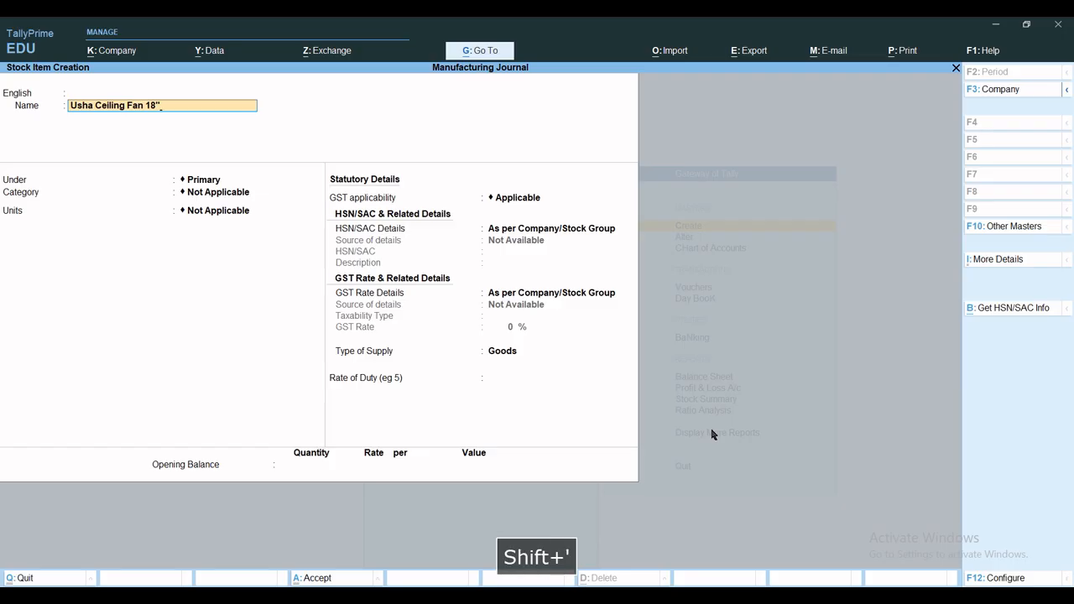
key(Return)
key(Return)
key(Return)
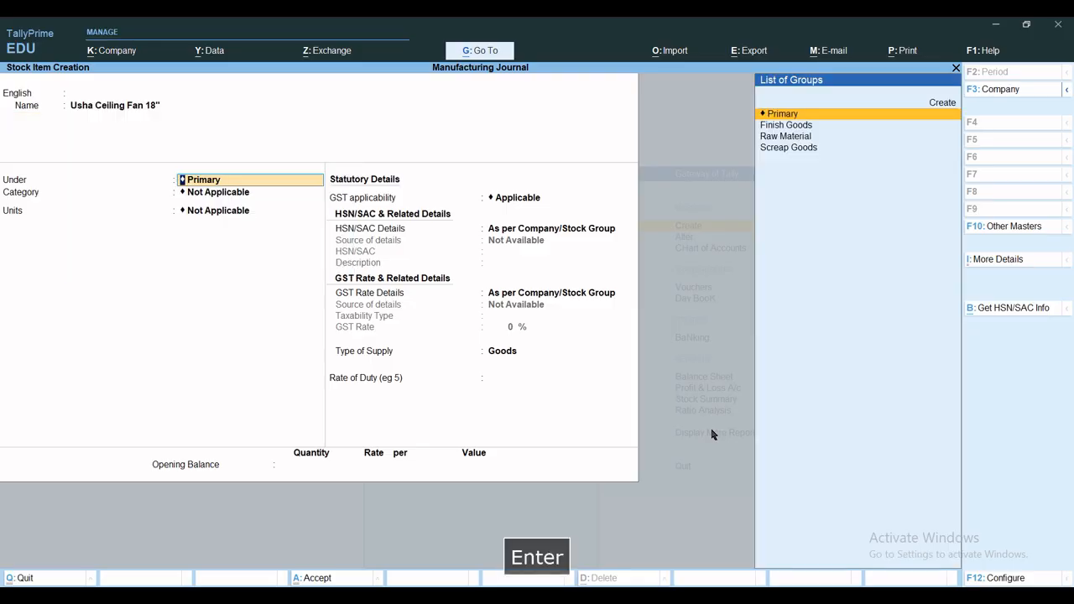
Place Usha Ceiling Fan 18" under the Finish Goods group with the category Home Appliences
text(F)
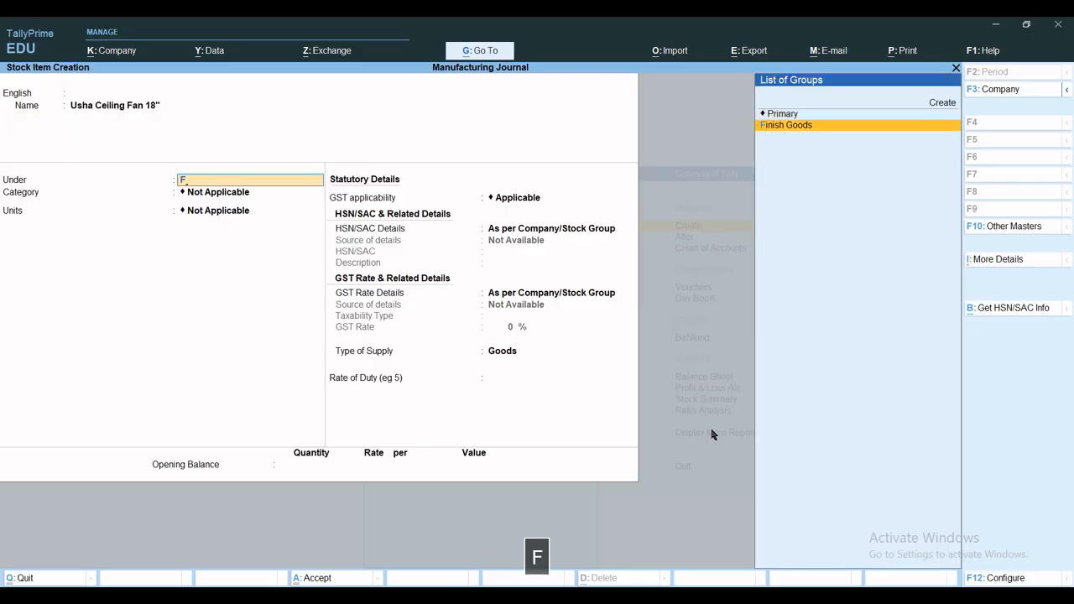
key(Return)
text(H)
key(Return)
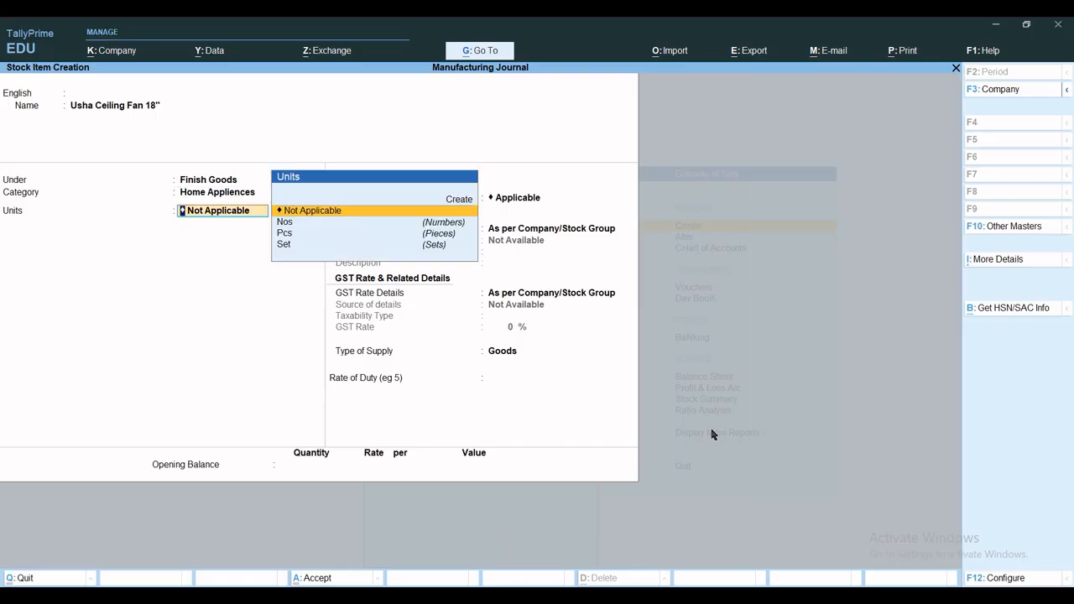
Set the ceiling fan's unit to Pcs with no alternate unit
key(Down)
key(Down)
key(Return)
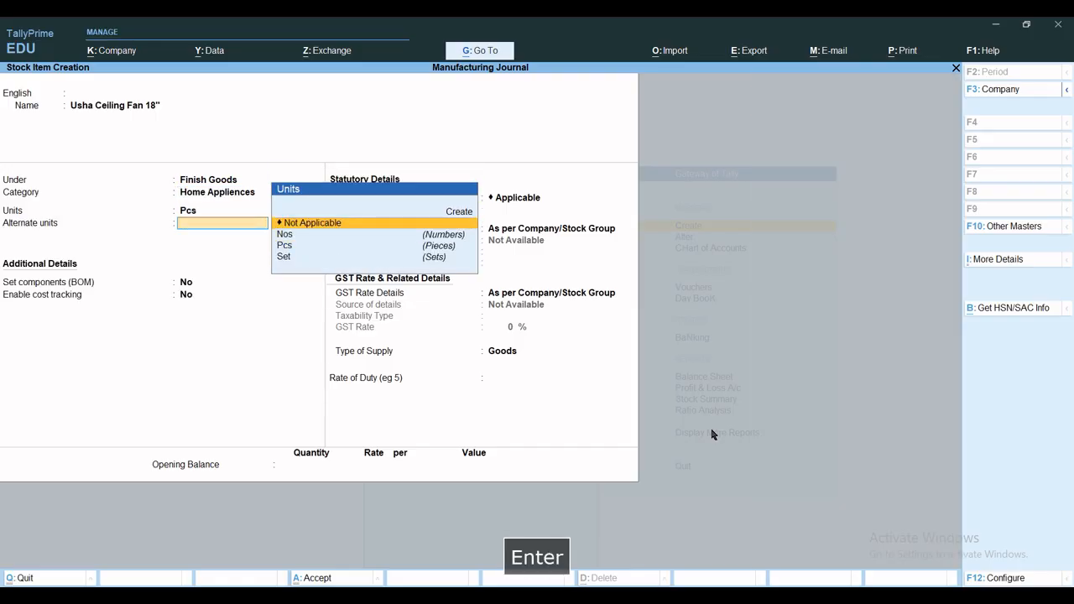
key(Return)
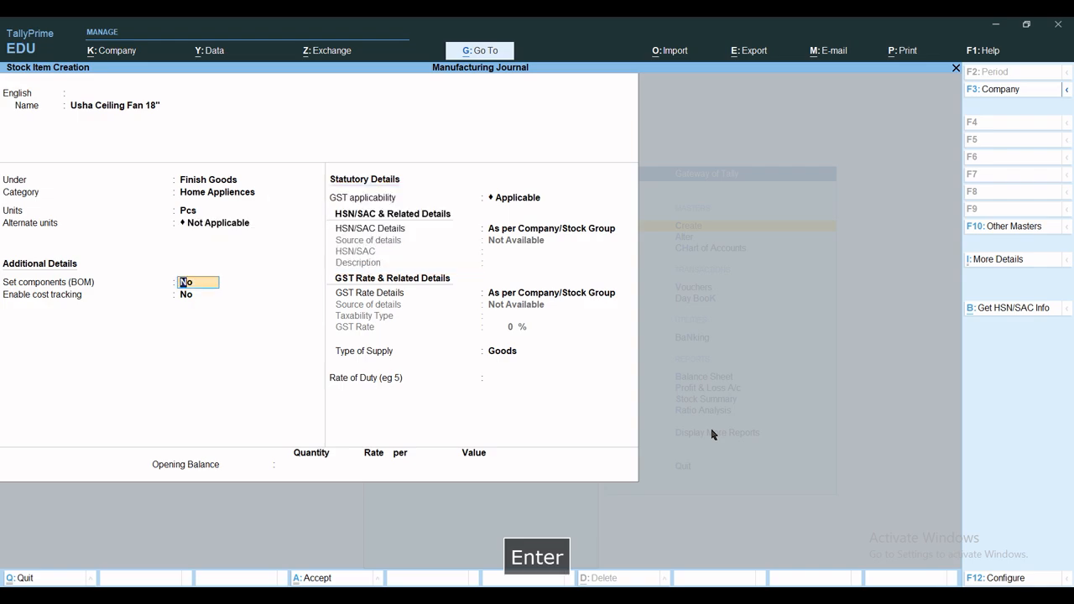
Check the components list option in the stock item configuration, and turn on components (BOM) for Usha Ceiling Fan 18"
text(y)
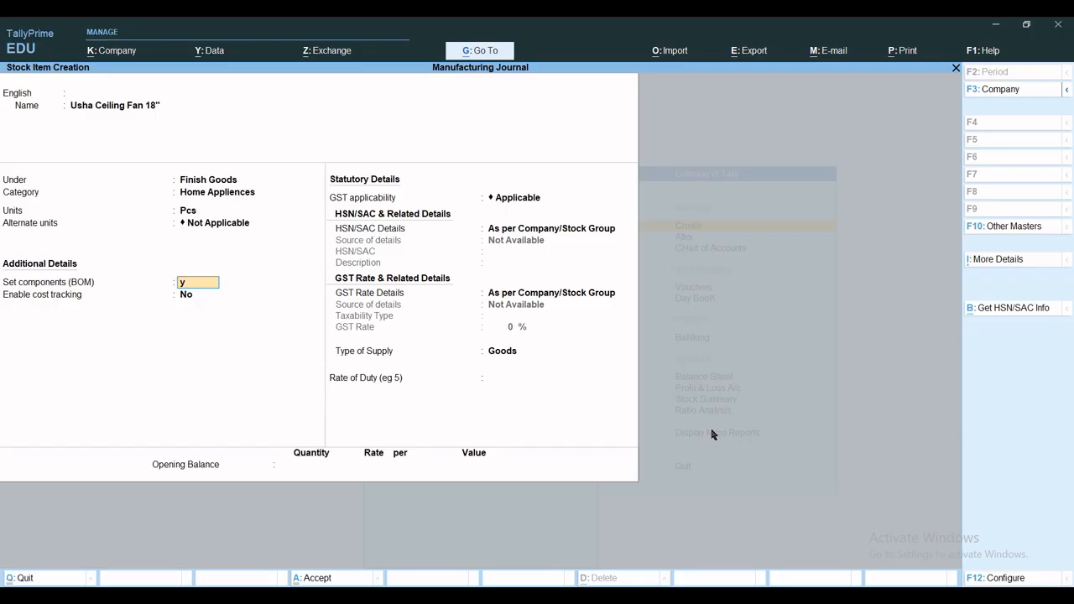
key(F12)
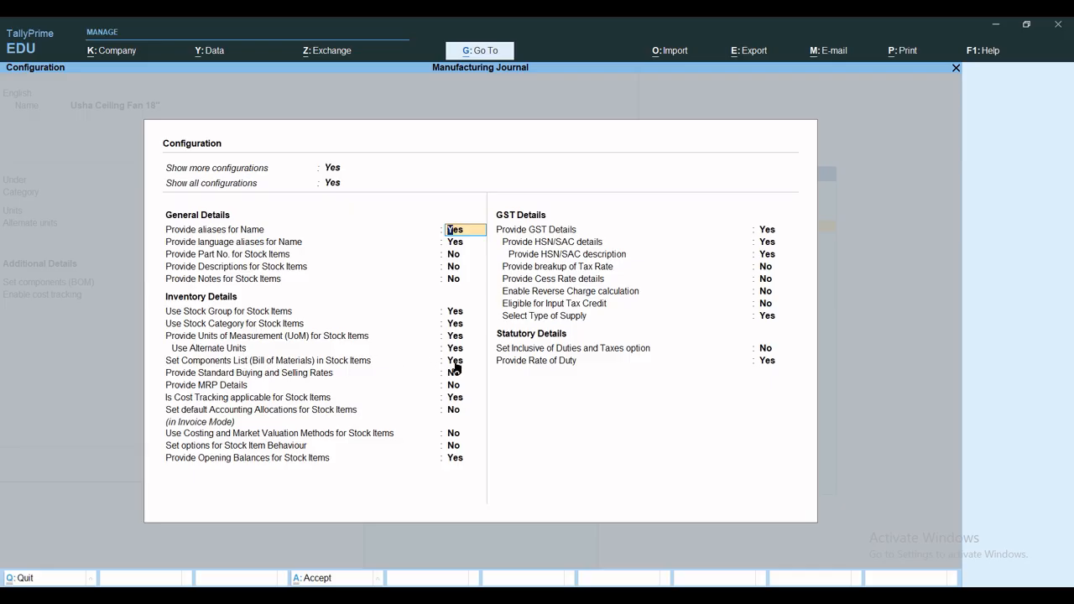
key(ctrl+a)
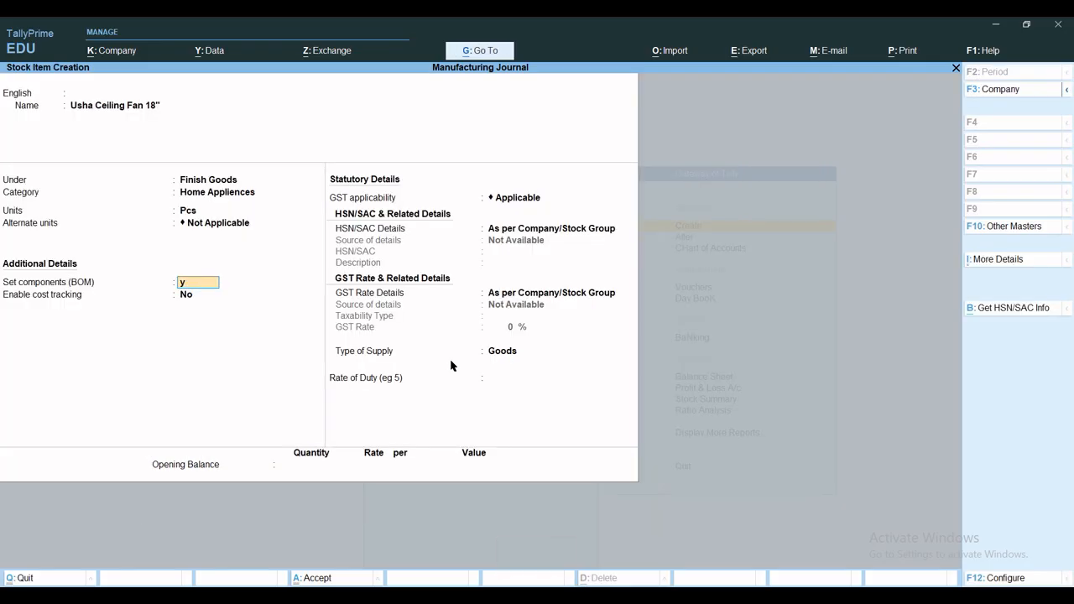
text(y)
key(Return)
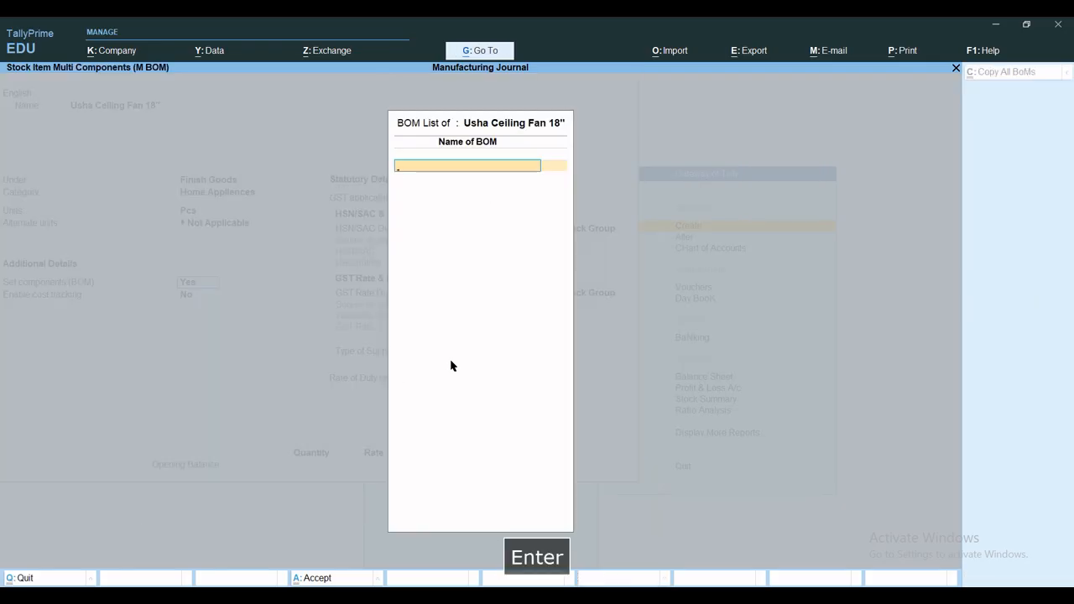
Create a BOM named Usha Ceiling Fan 18" with a unit of manufacture of 1 Pcs
text(Ush)
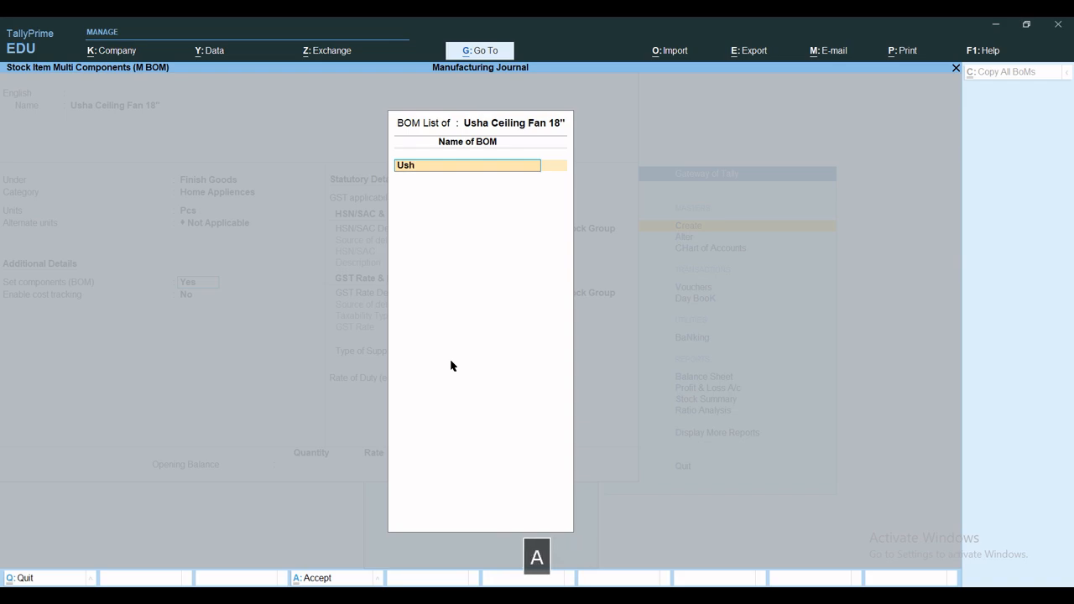
text(a Ceiling)
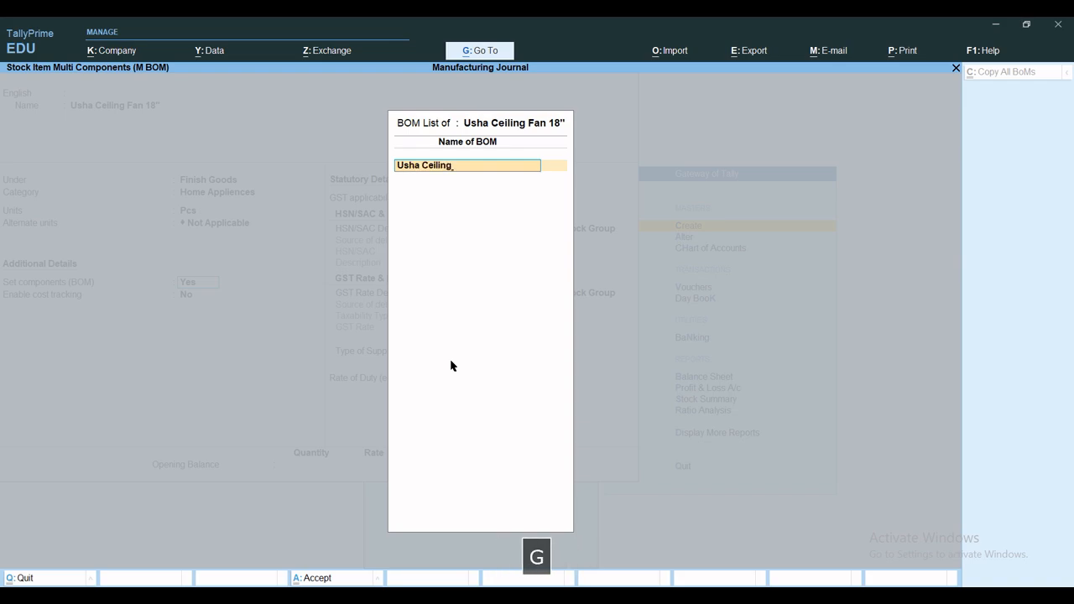
text( Fan )
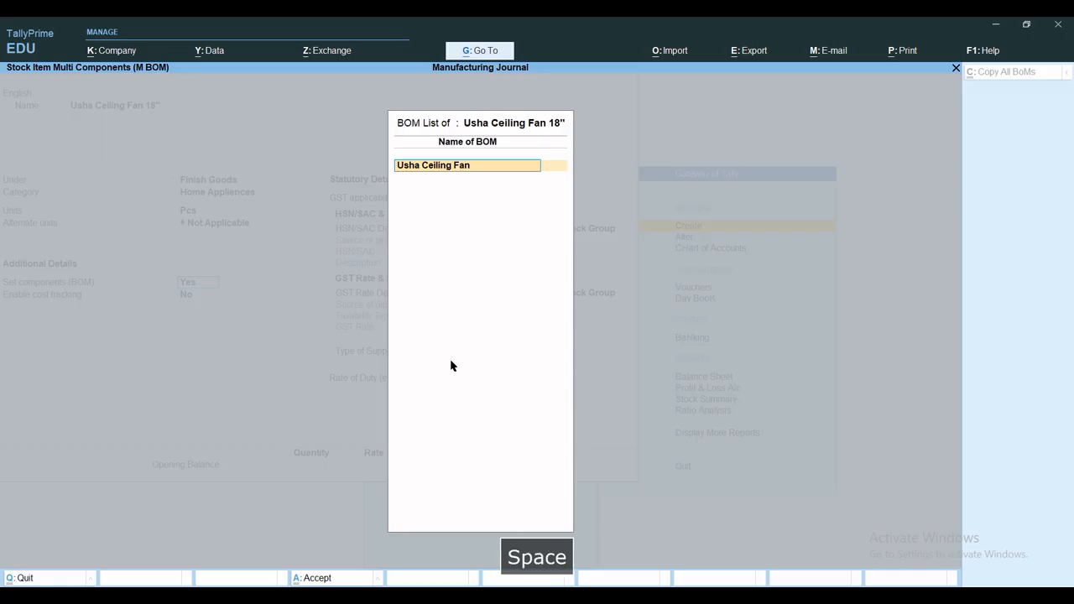
text(18)
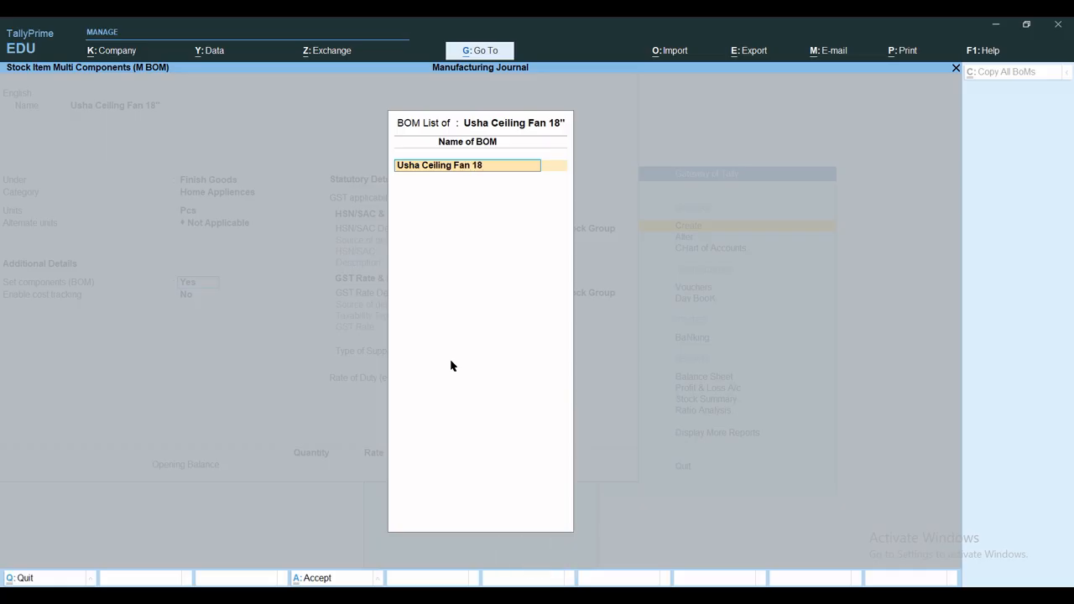
text(")
key(Return)
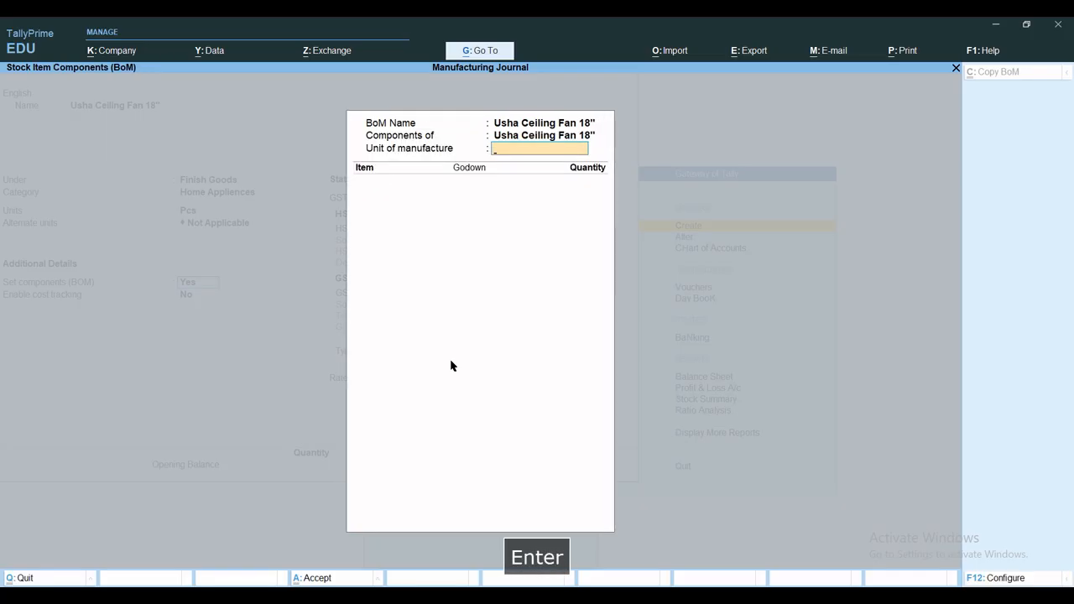
key(Return)
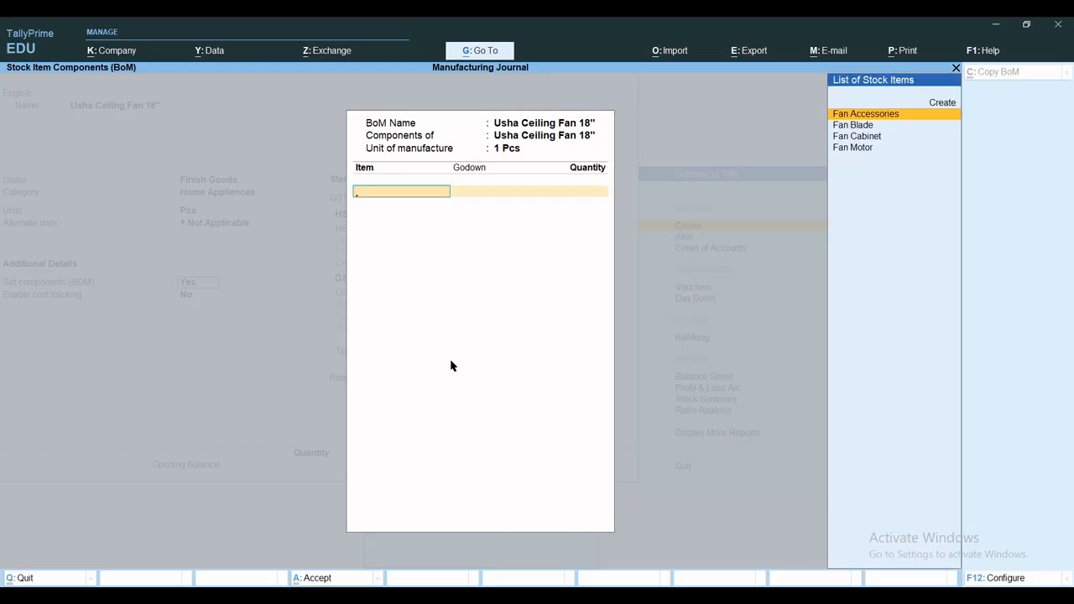
Add Fan Accessories to the BOM from the Raw Material Godown with a quantity of 1 Set
key(Return)
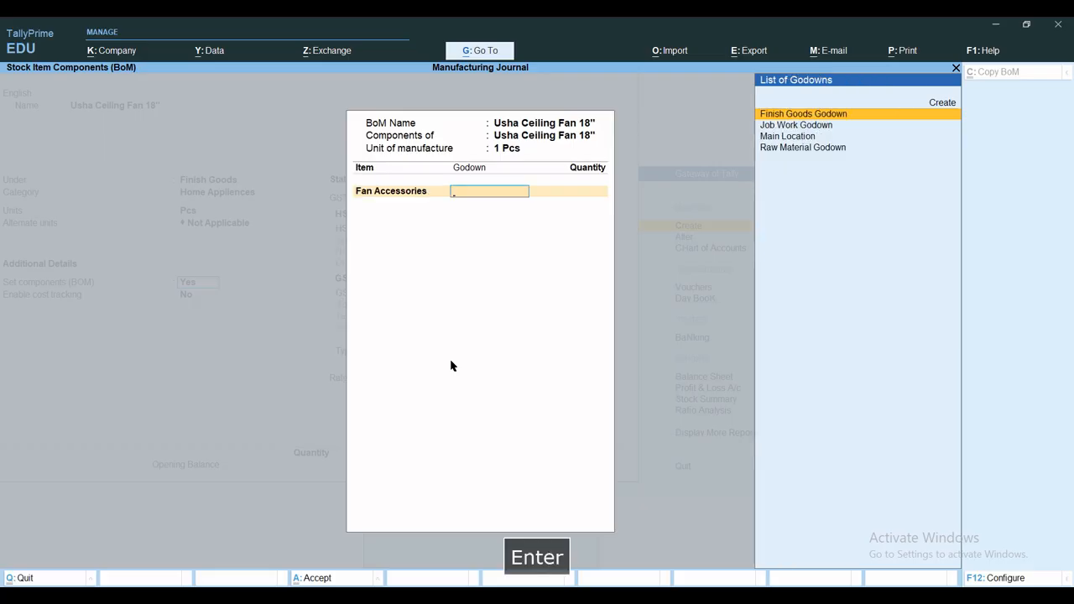
text(R)
key(Return)
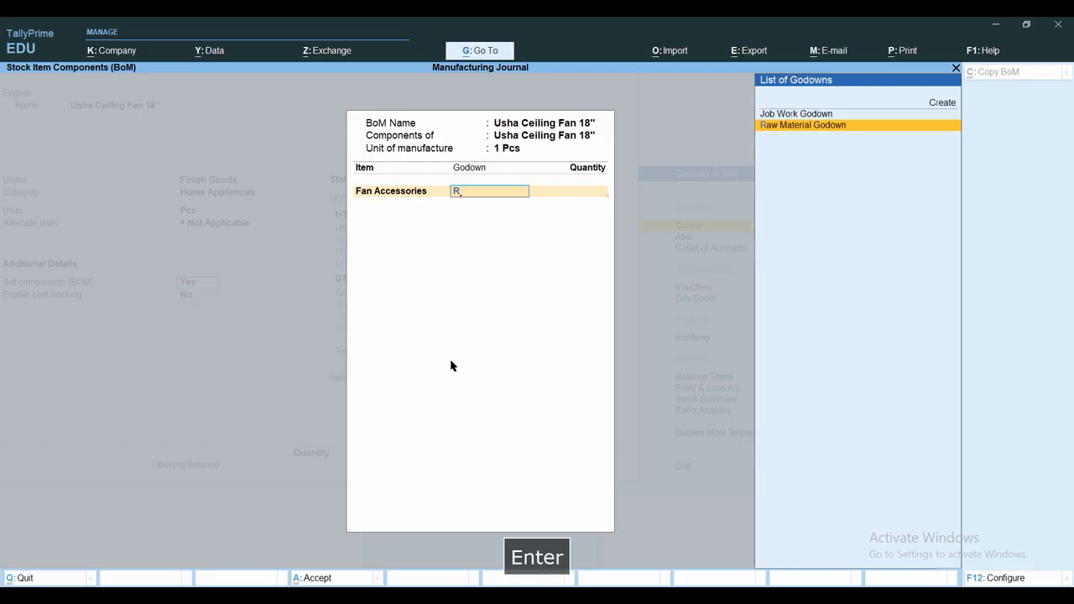
text(1)
key(Return)
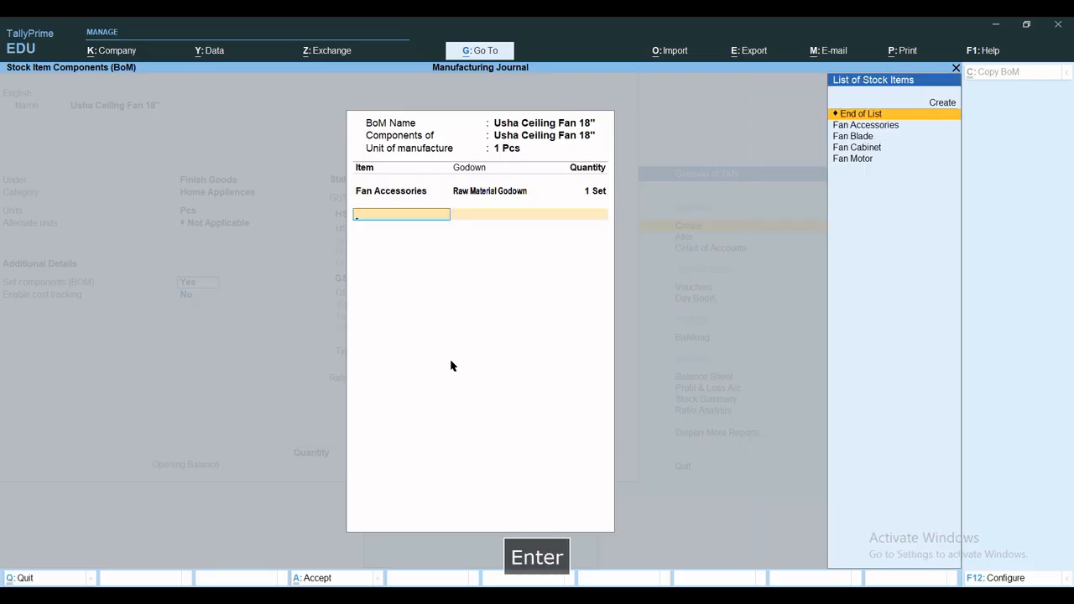
Add Fan Blade to the BOM from the Raw Material Godown with a quantity of 1 Set
key(Down)
key(Down)
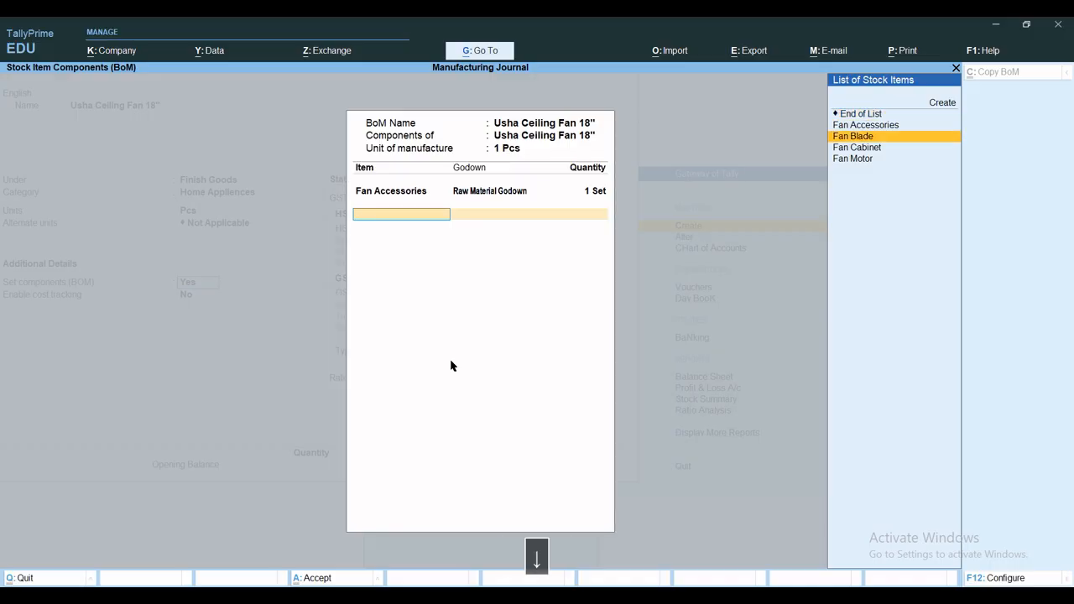
key(Return)
text(R)
key(Return)
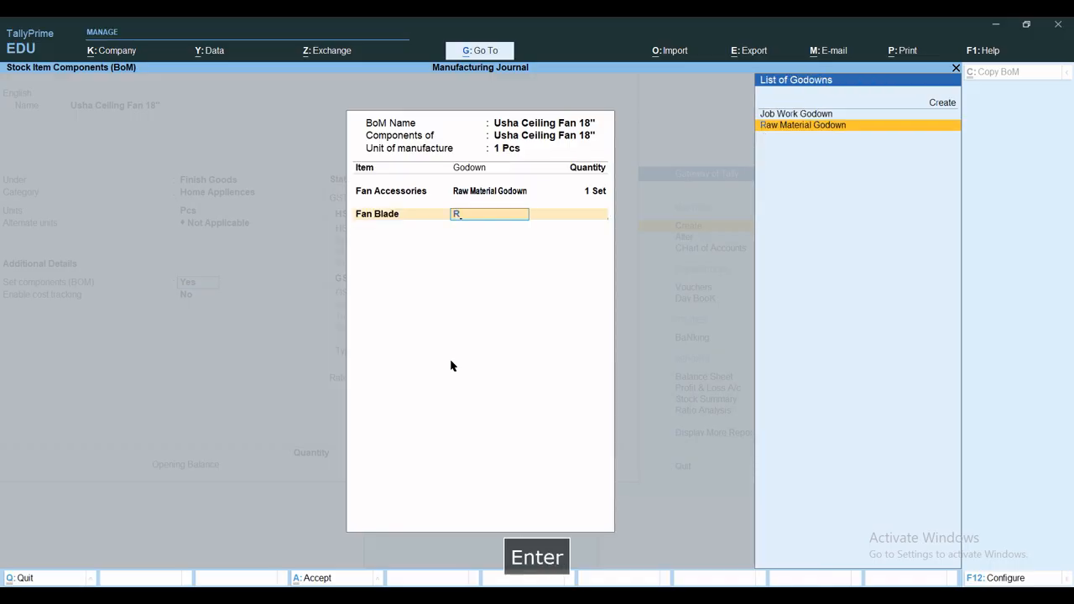
text(1)
key(Return)
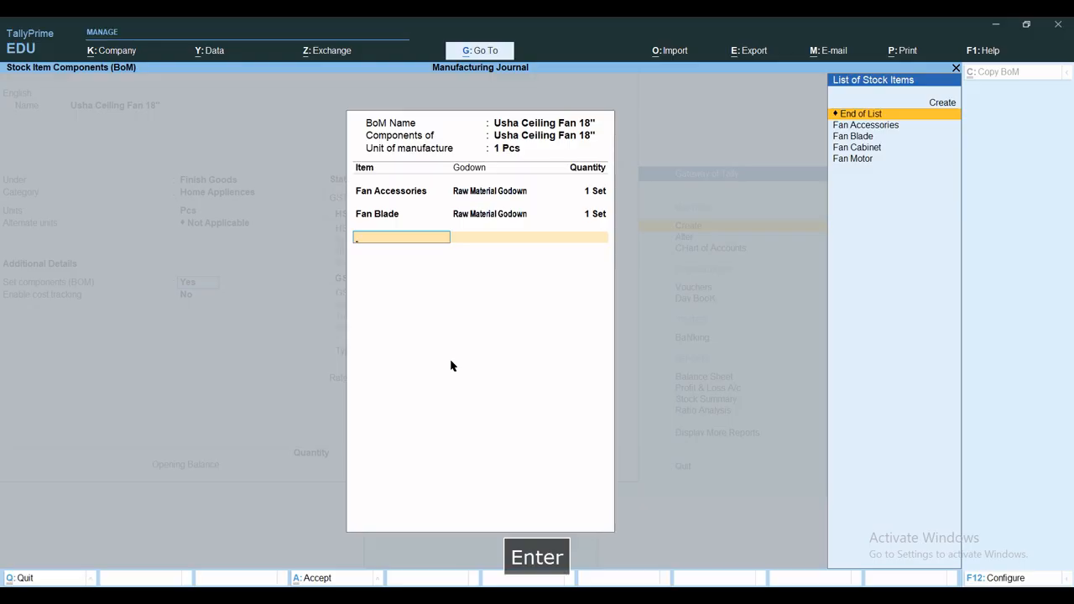
Add Fan Cabinet to the BOM from the Raw Material Godown with a quantity of 1 Set
key(Down)
key(Down)
key(Down)
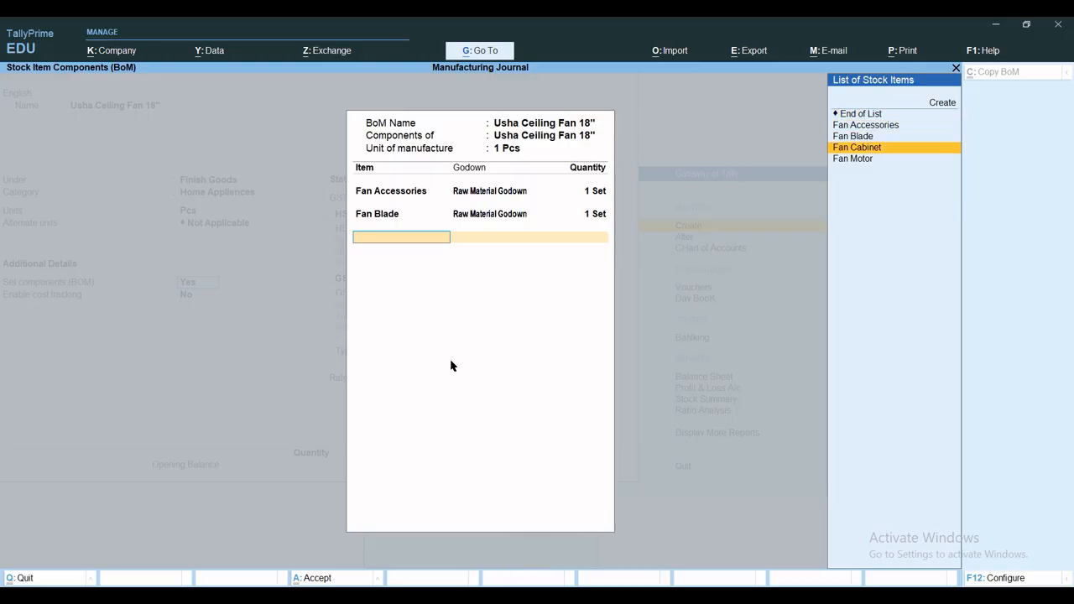
key(Return)
key(Down)
key(Down)
key(Down)
key(Return)
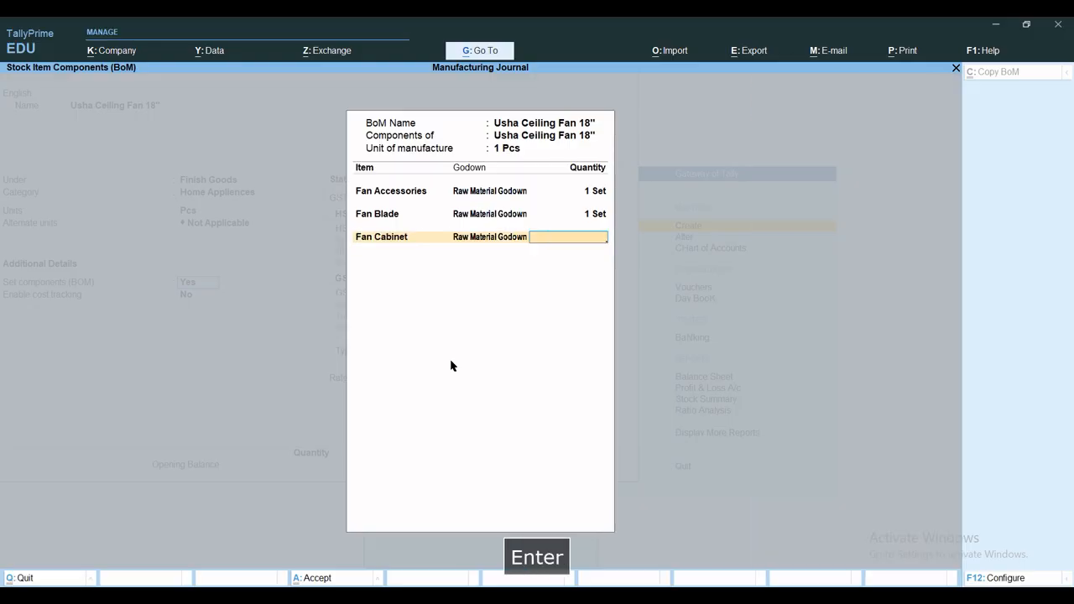
text(1)
key(Return)
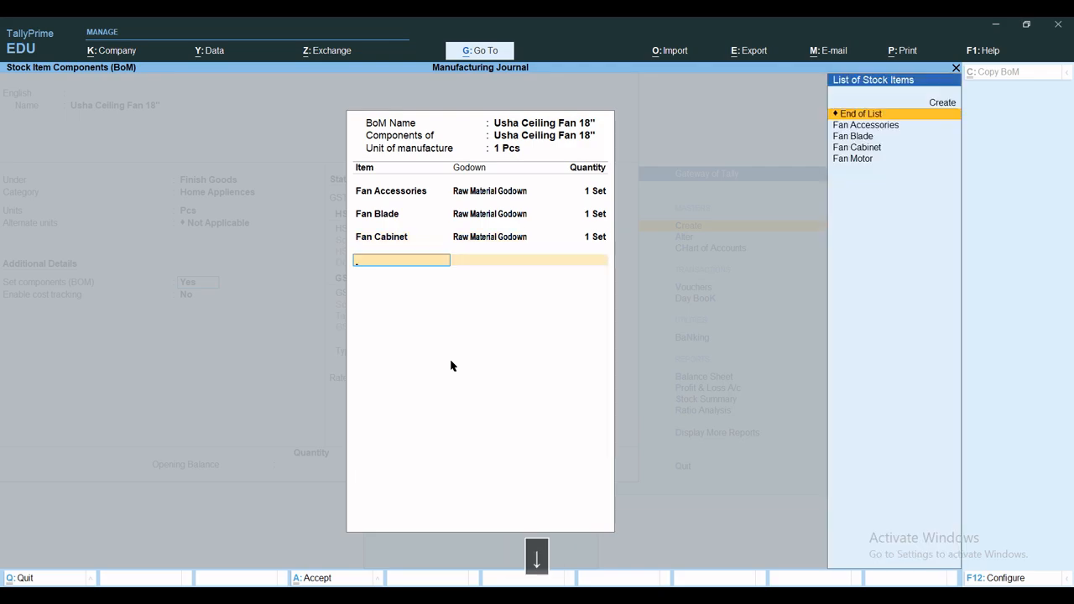
Add Fan Motor to the BOM from the Raw Material Godown with a quantity of 1 Nos
key(Down)
key(Down)
key(Down)
key(Down)
key(Return)
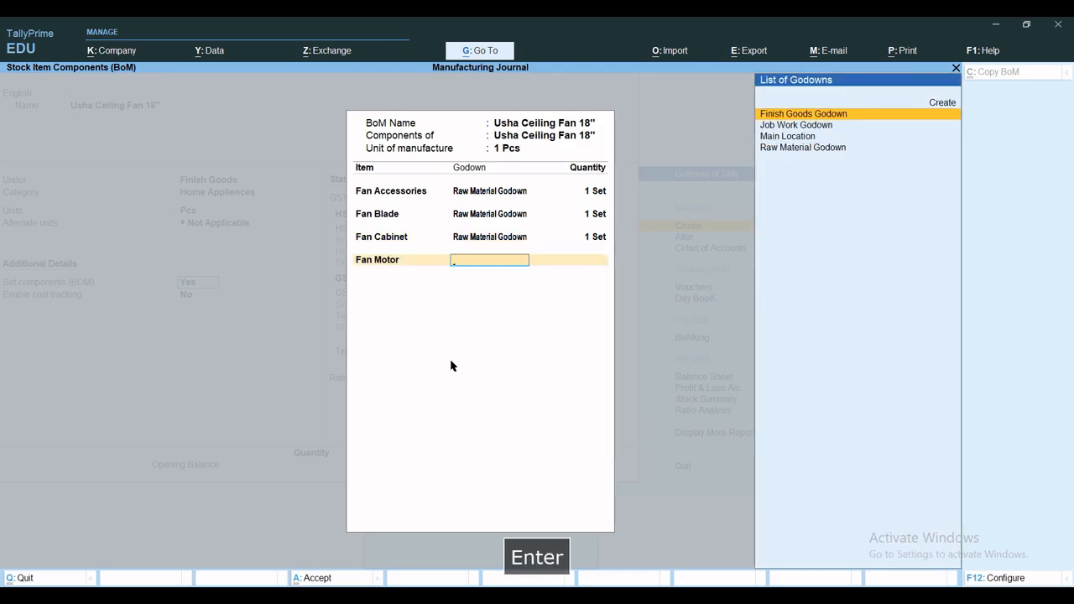
key(Down)
key(Down)
key(Down)
key(Return)
key(Return)
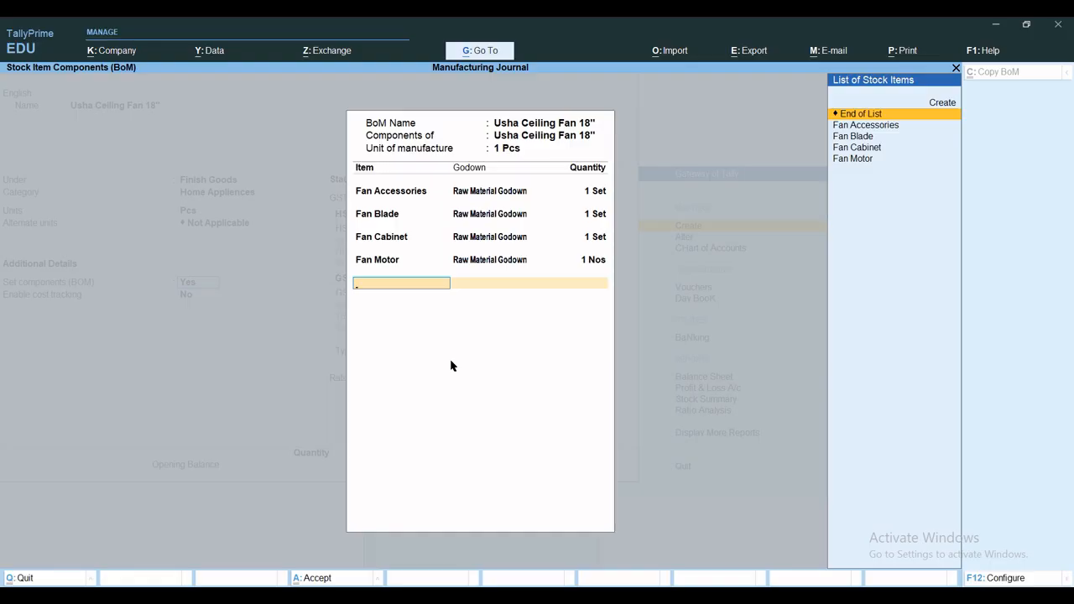
Finish the BOM component list and enable cost tracking for Usha Ceiling Fan 18"
key(Return)
key(Return)
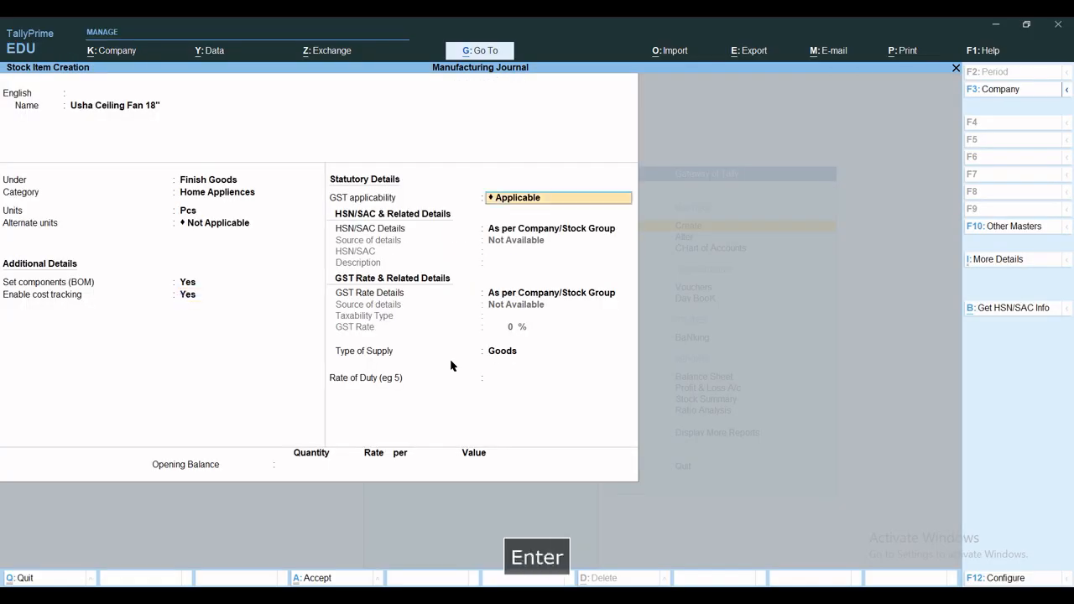
text(y)
key(Return)
Keep GST applicable and set the HSN/SAC details to Specify Details Here, leaving the code and description blank
key(Return)
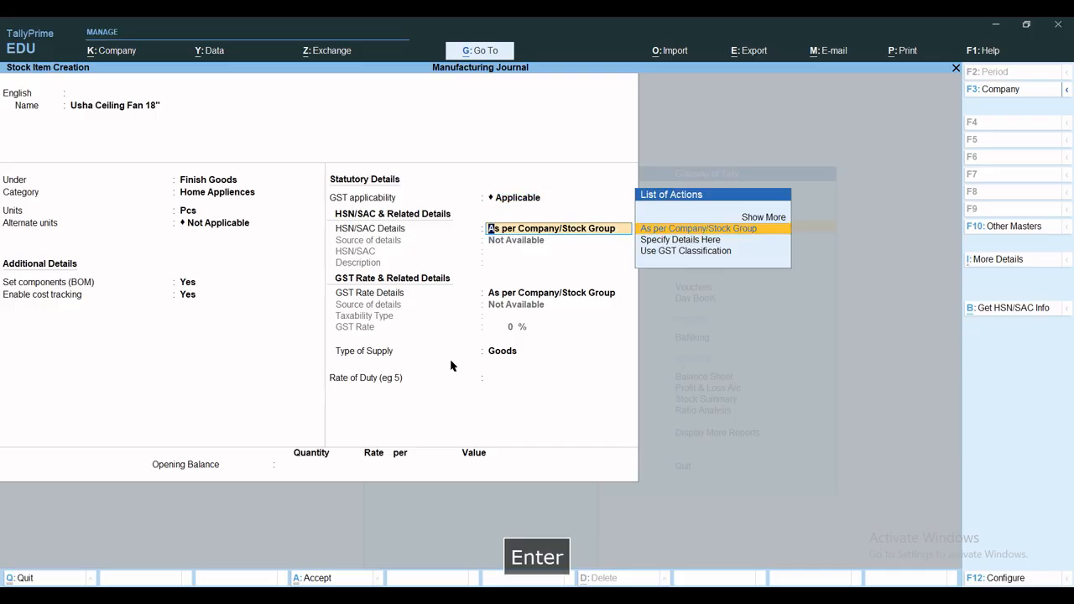
key(Down)
Set the GST rate details to Specify Details Here, with taxability type Taxable, a rate of 18% and supply type Goods
key(Return)
key(Return)
key(Return)
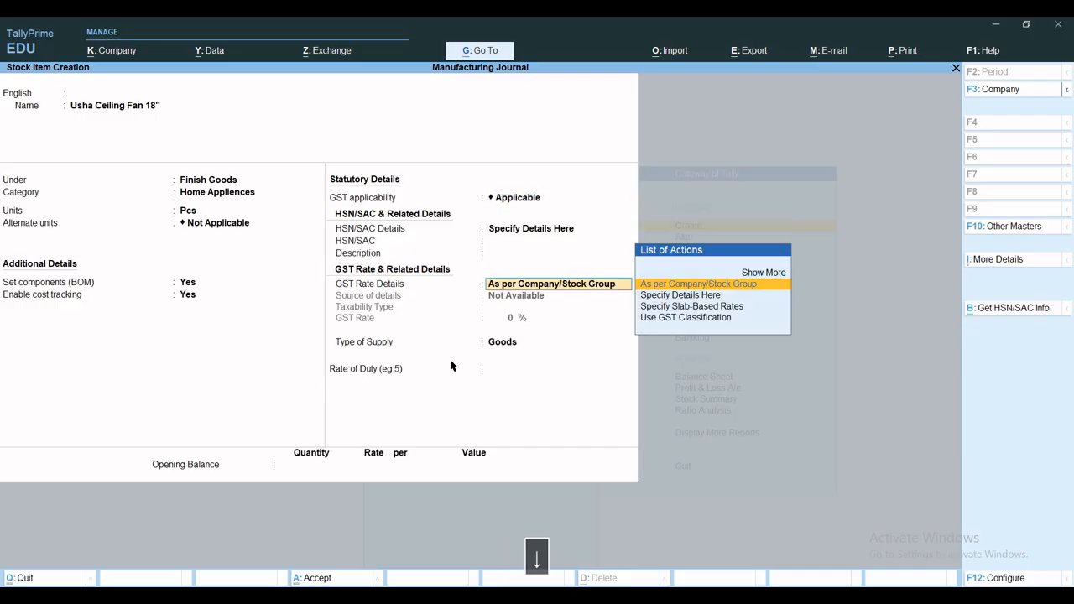
key(Down)
key(Return)
key(Return)
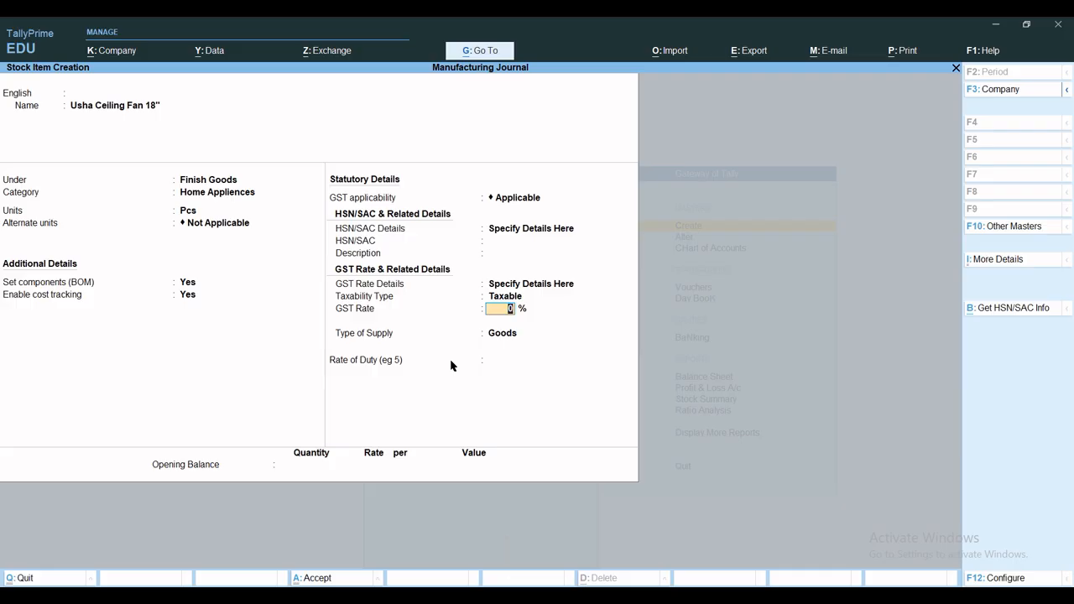
text(18)
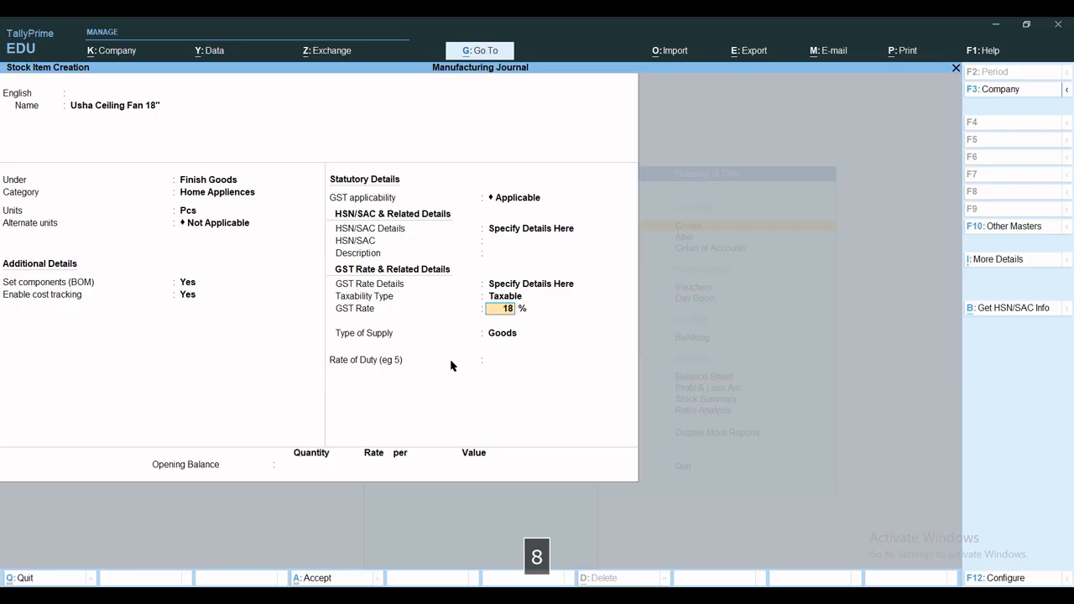
key(Return)
key(Return)
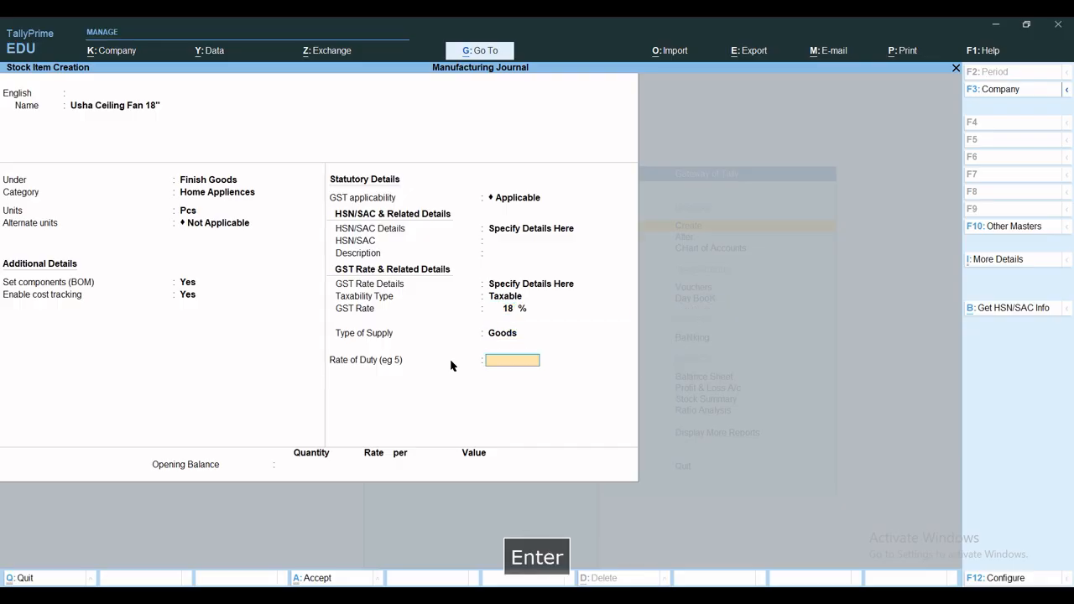
Save the Usha Ceiling Fan 18" stock item and leave master creation, returning to the Gateway of Tally
key(ctrl+a)
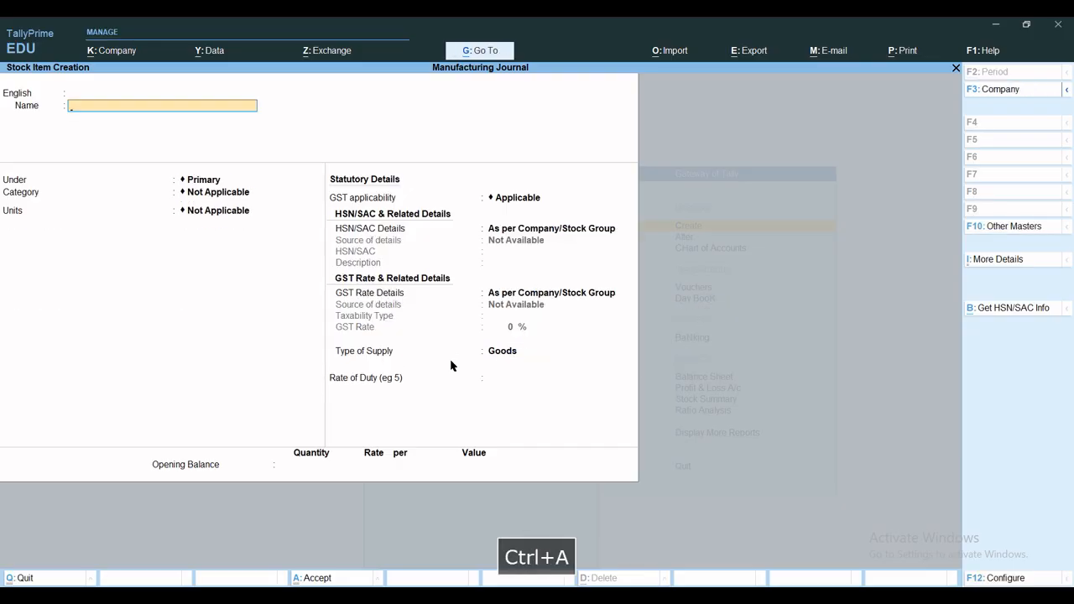
key(Escape)
key(Escape)
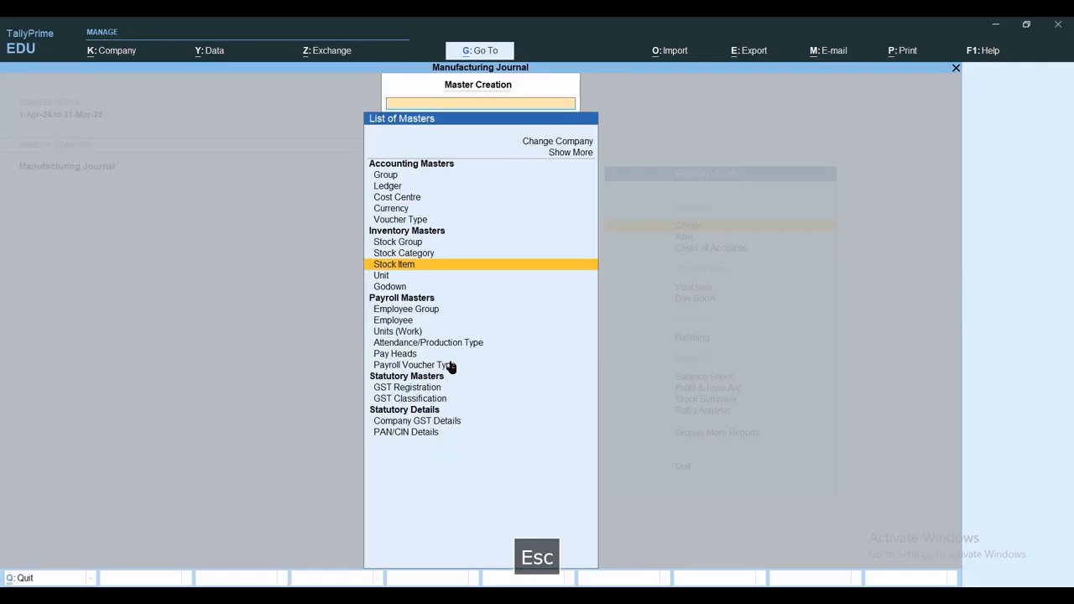
key(Escape)
key(Escape)
key(Escape)
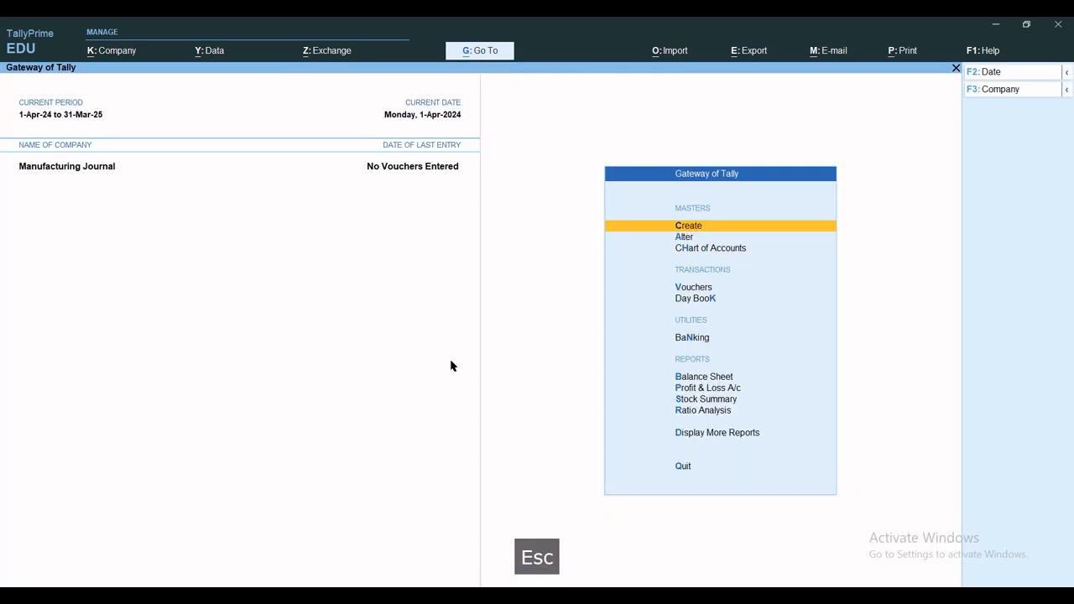
Review the existing stock groups, stock categories and stock items through master alteration
text(a)
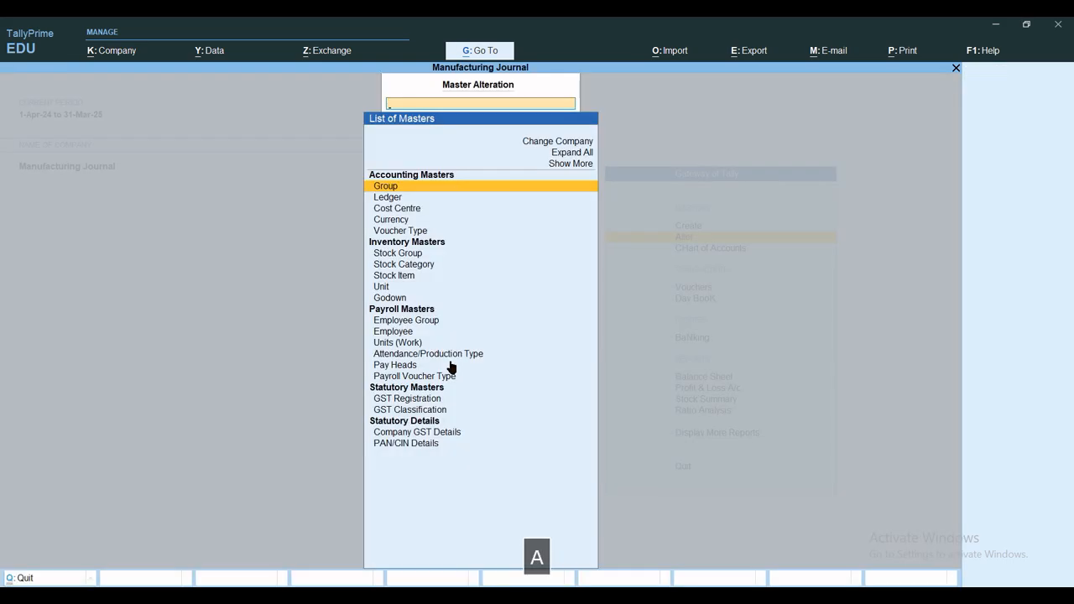
text(Stock)
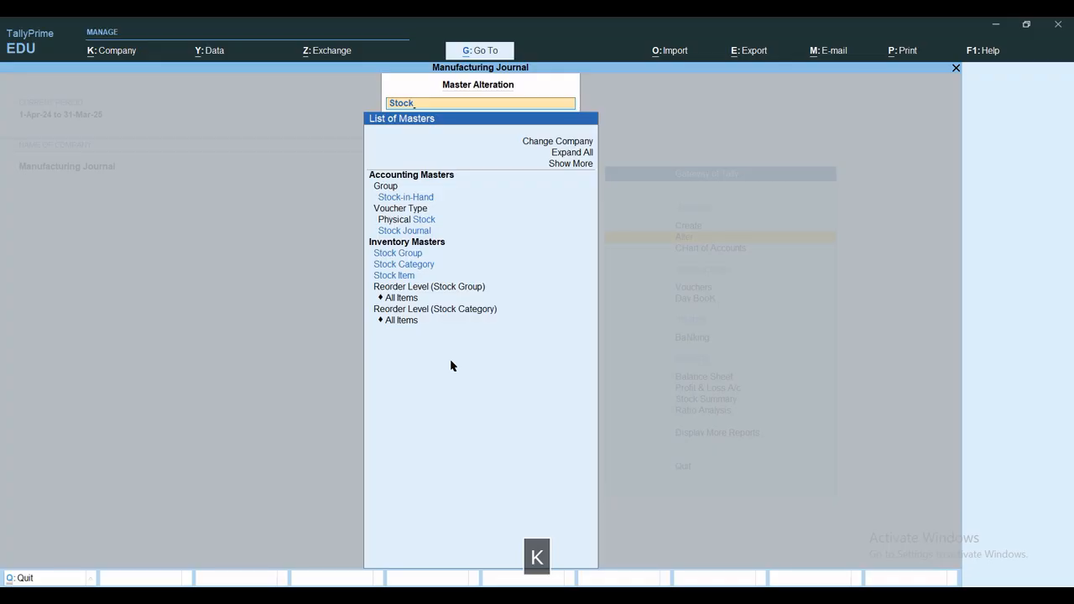
key(Down)
key(Down)
key(Down)
key(Down)
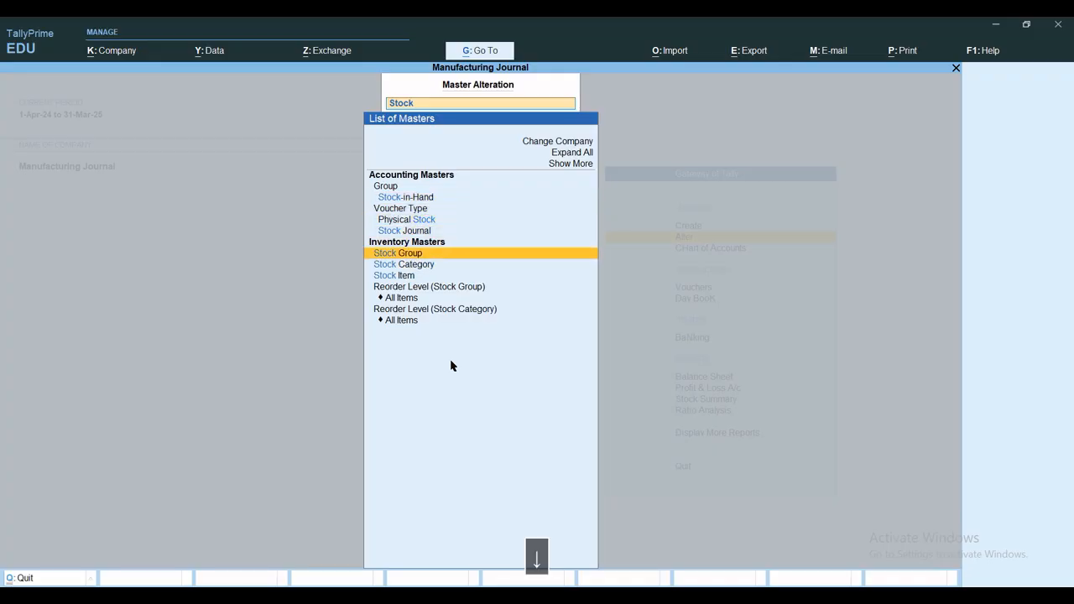
key(Return)
key(Escape)
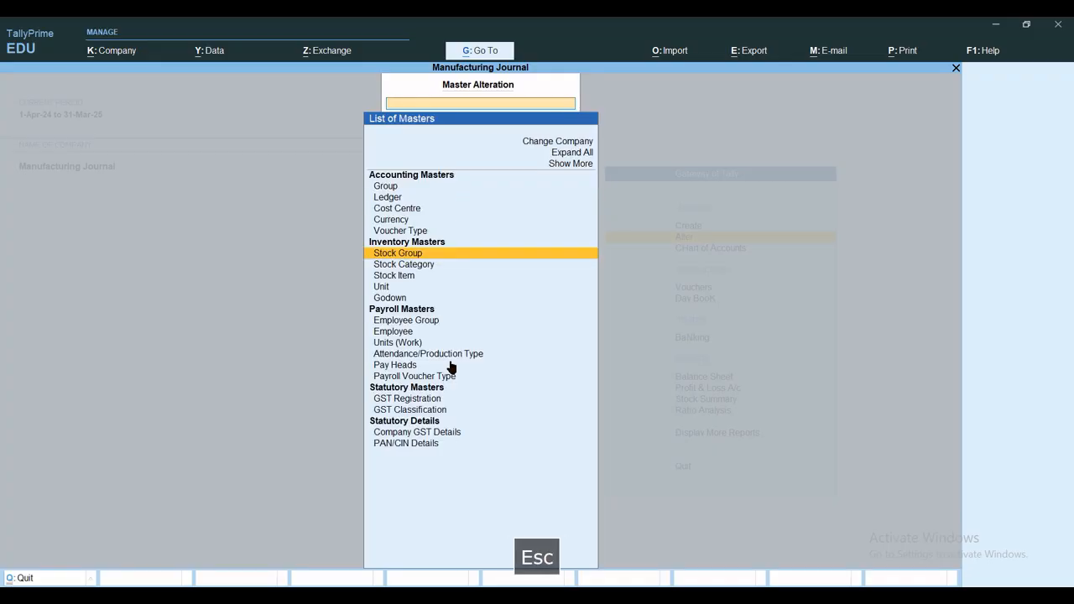
key(Down)
key(Return)
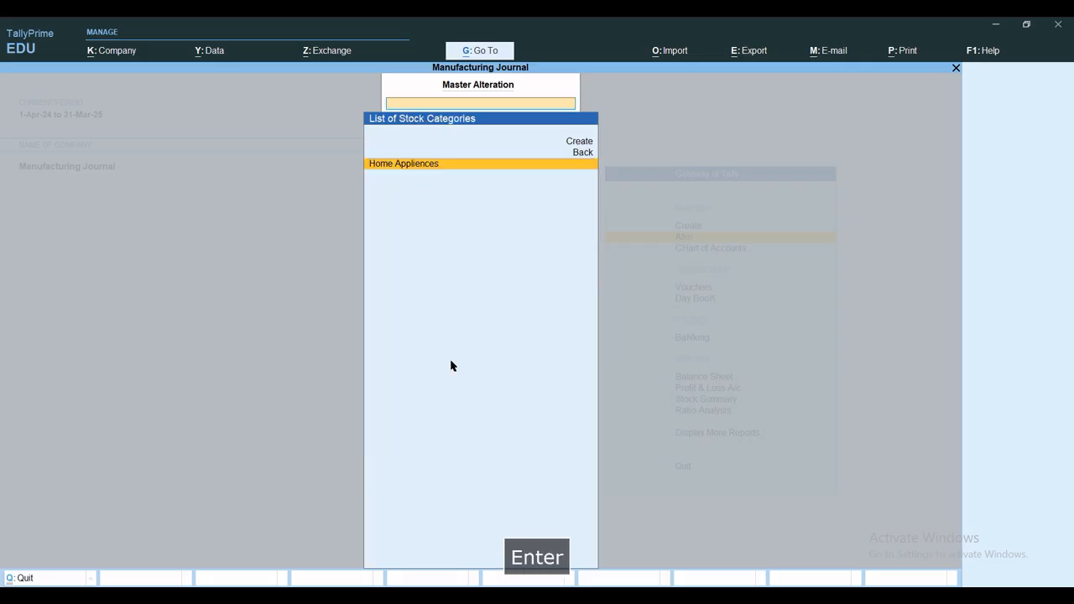
key(Escape)
key(Down)
key(Return)
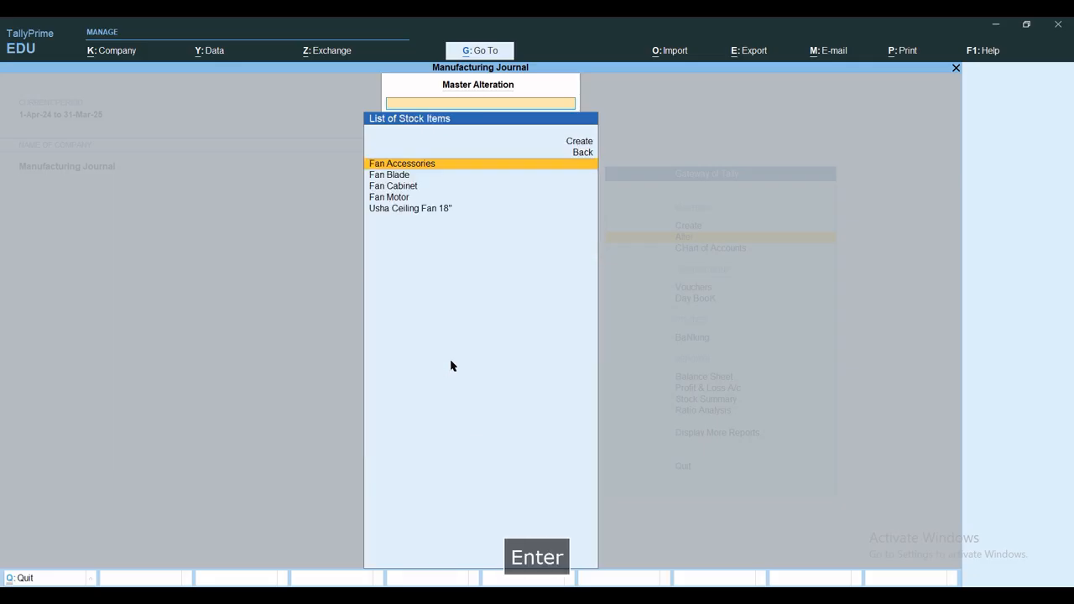
key(Escape)
Review the existing units and godowns, and return to the Gateway of Tally
key(Down)
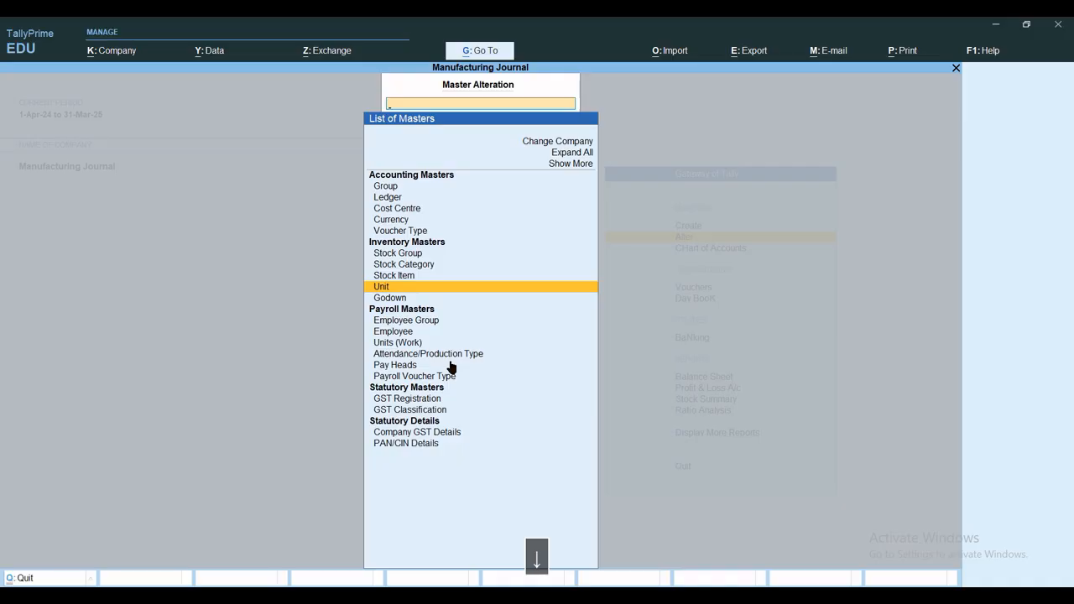
key(Return)
key(Escape)
key(Down)
key(Return)
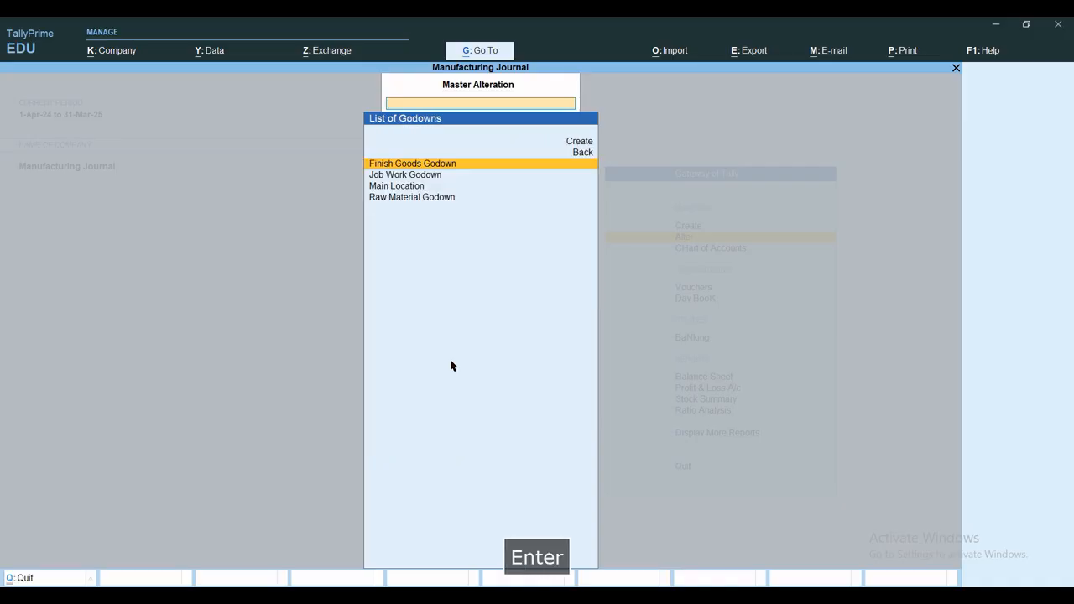
key(Escape)
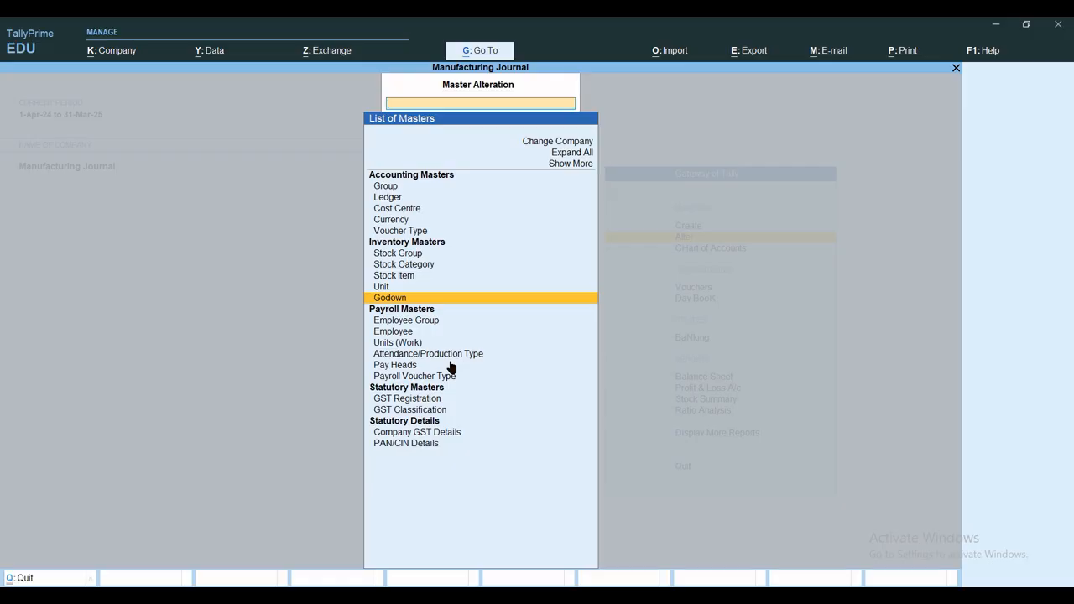
key(Escape)
key(Escape)
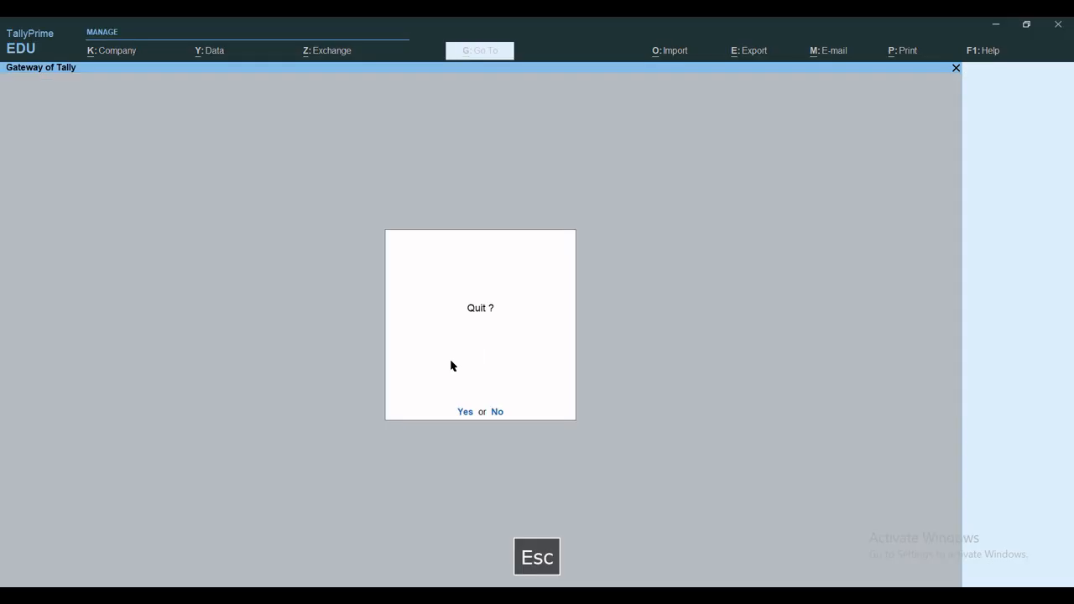
key(Escape)
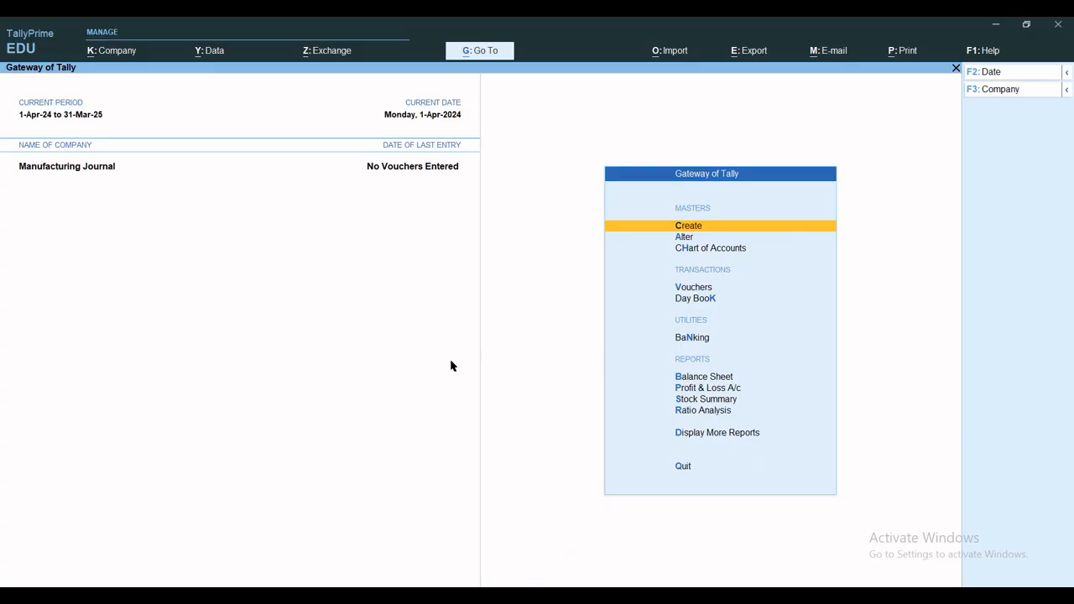
Start a new purchase voucher and change its mode to Item Invoice
key(v)
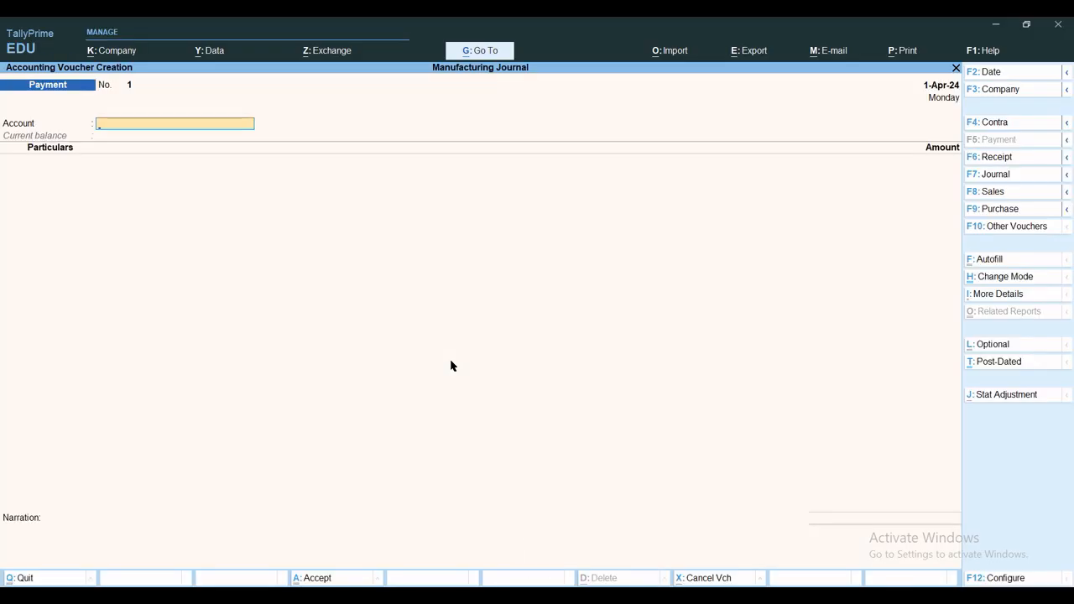
click(1010, 210)
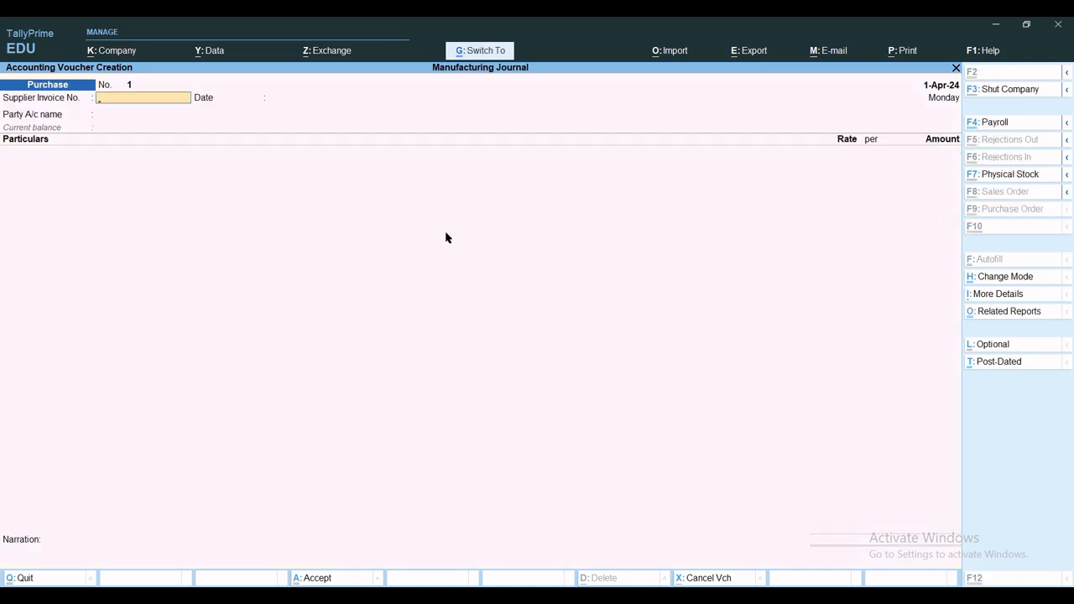
key(ctrl+h)
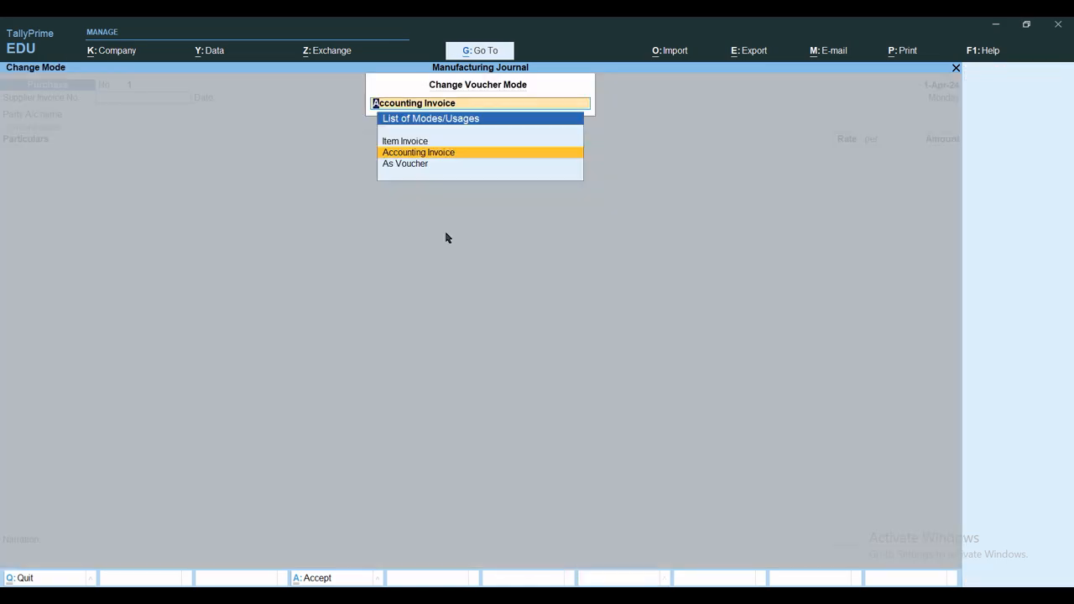
key(Up)
key(Return)
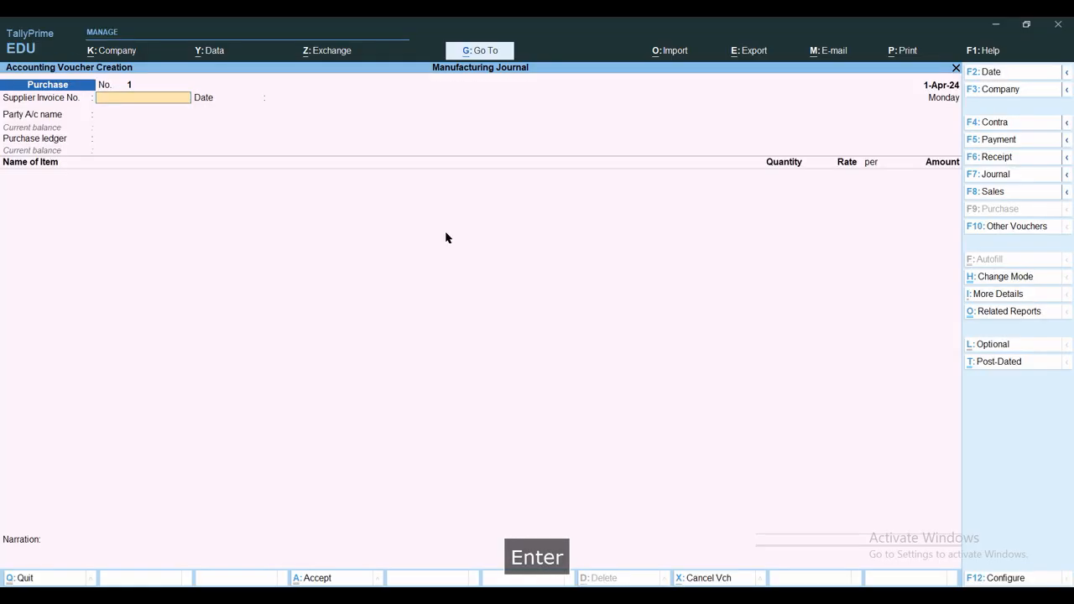
Enter supplier invoice number PA/001 in the purchase voucher and keep the invoice date of 1-Apr-24
text(Pa)
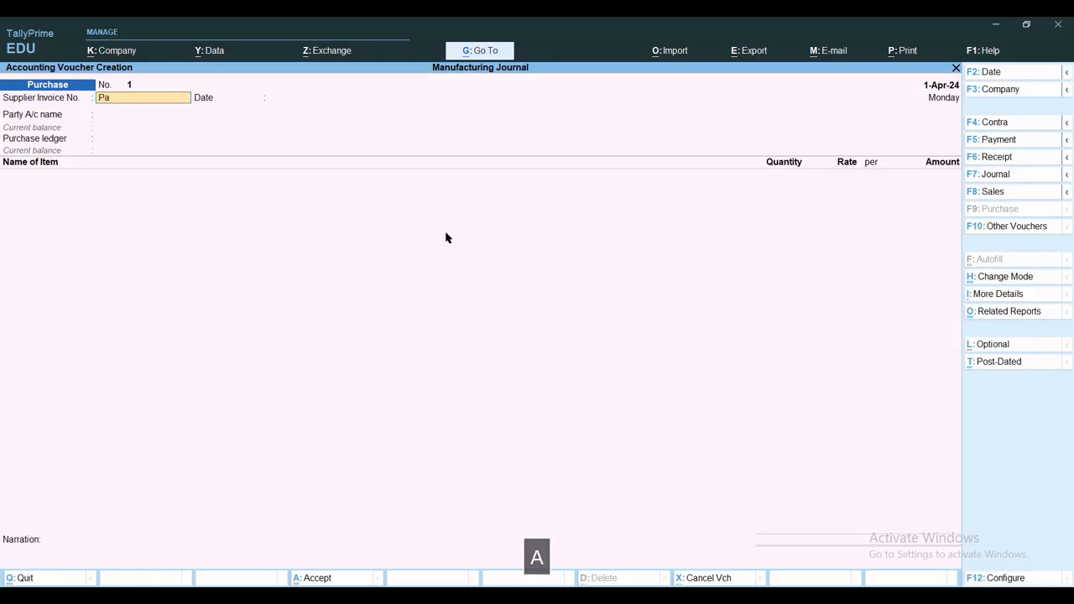
key(BackSpace)
key(BackSpace)
text(PA)
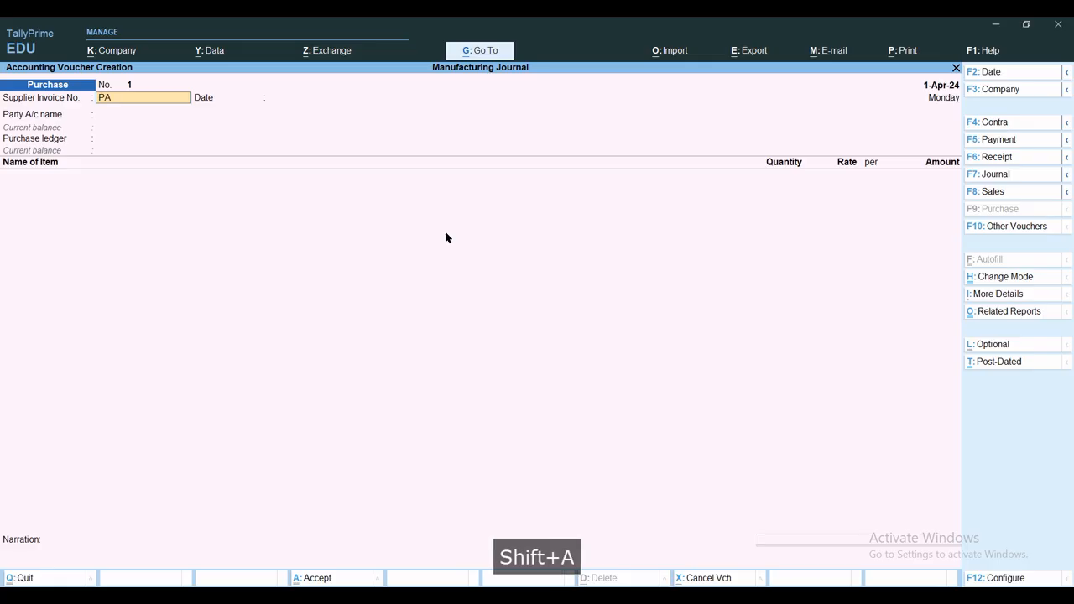
text(/001)
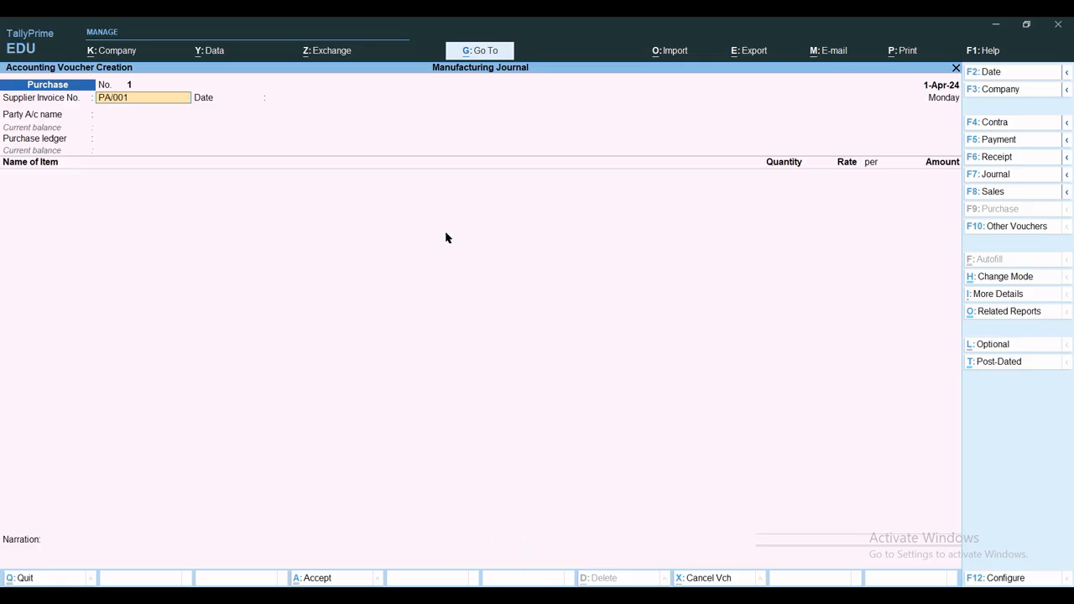
key(Return)
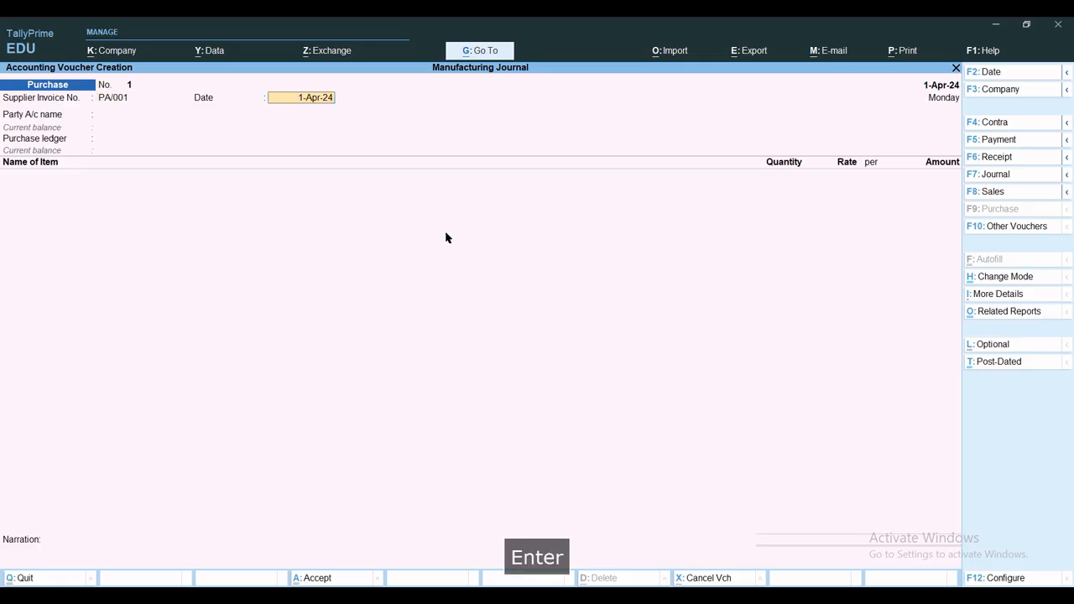
key(Return)
Create a new party ledger named Delhi Electronics under the Sundry Creditors group
key(alt+c)
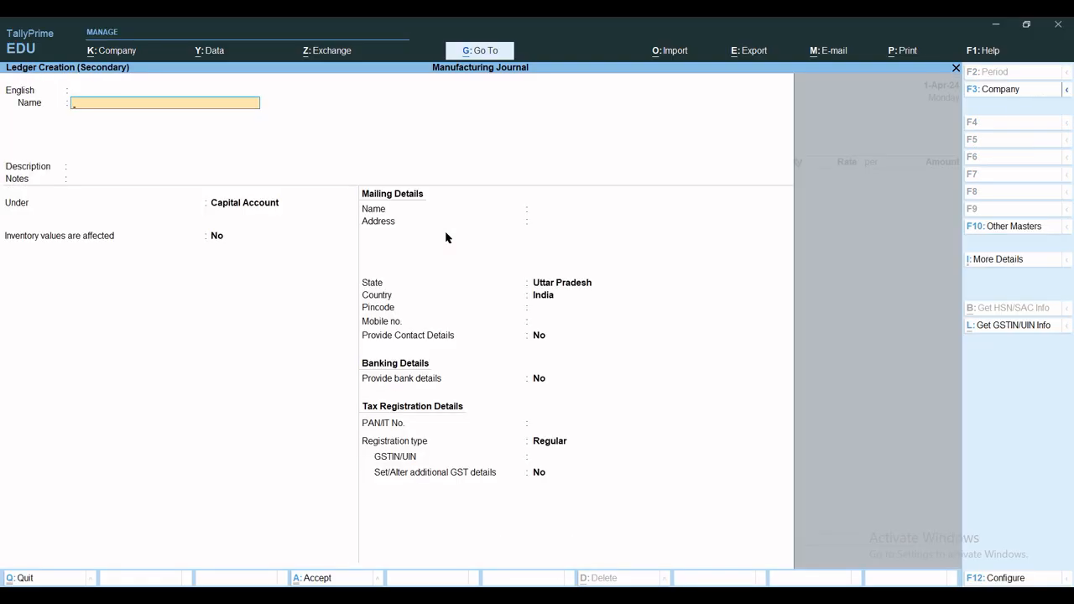
text(Delhi El)
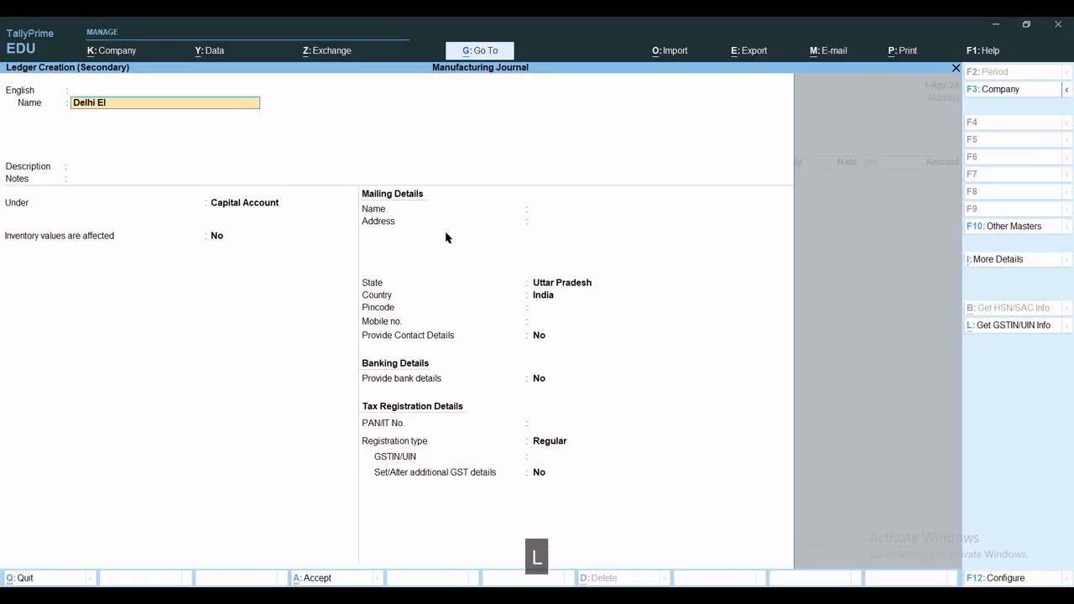
text(ectronics)
key(Return)
key(Return)
key(Return)
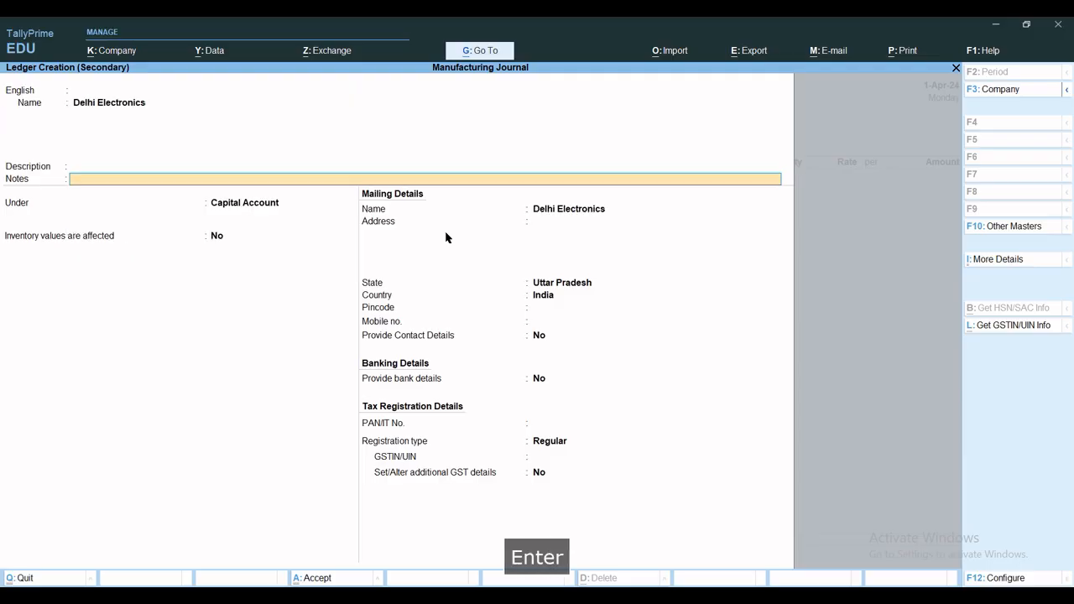
key(Return)
text(Sun)
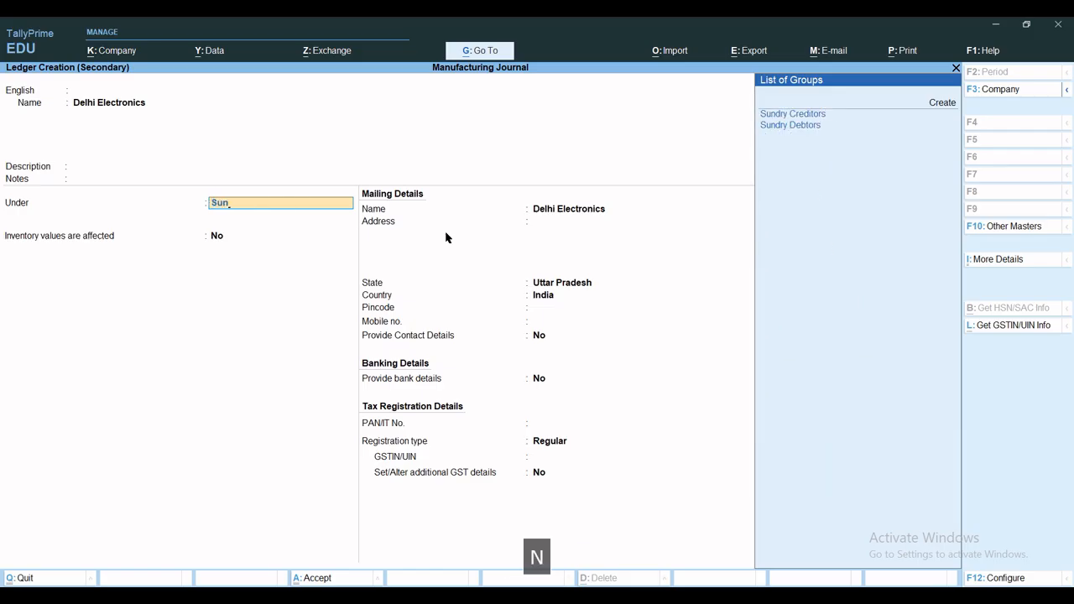
key(Down)
Set the Delhi Electronics ledger's state to Delhi, keeping the default bill-by-bill settings, and save the ledger
key(Return)
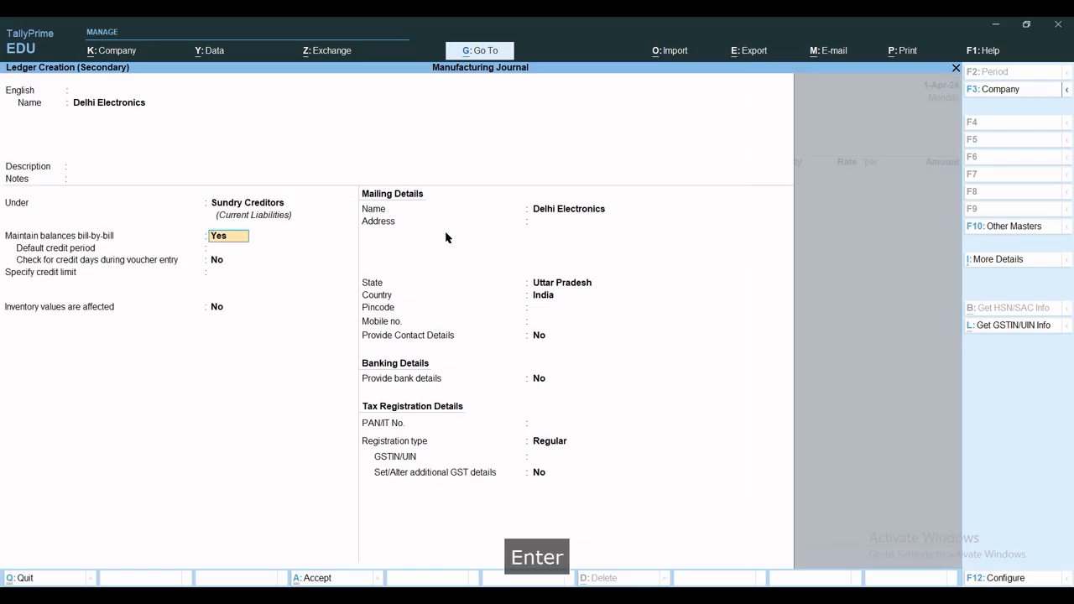
key(Return)
key(Return)
key(Return)
key(Return)
key(Return)
key(Return)
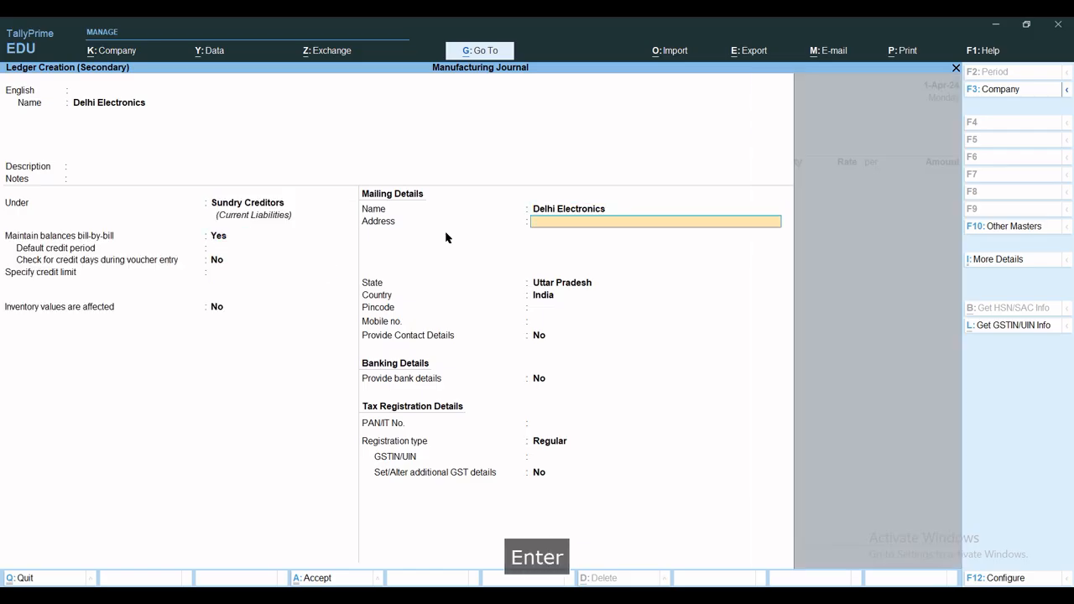
key(Return)
key(BackSpace)
key(BackSpace)
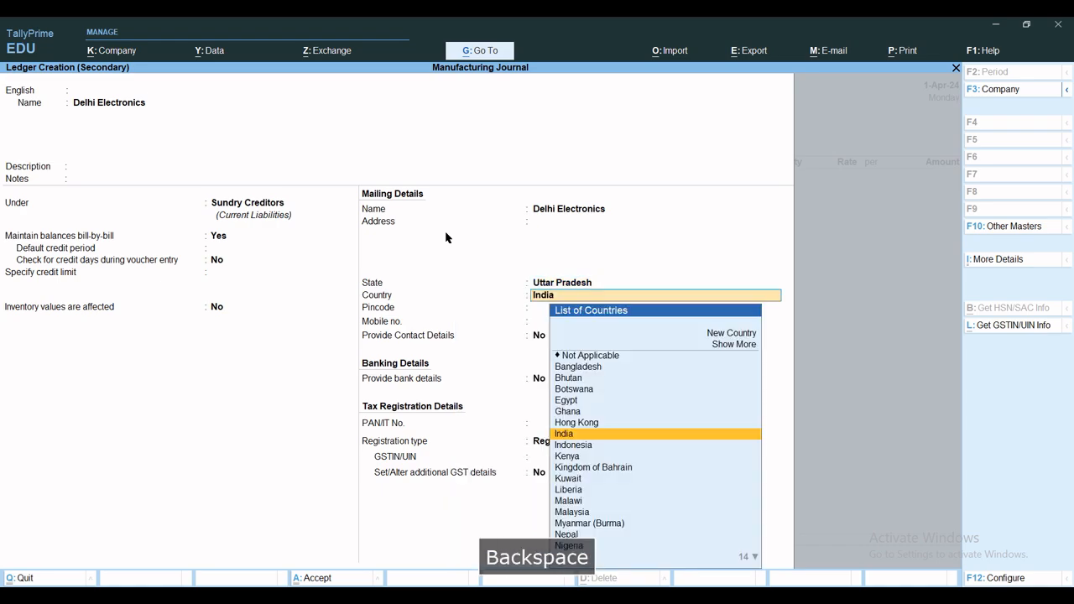
text(Del)
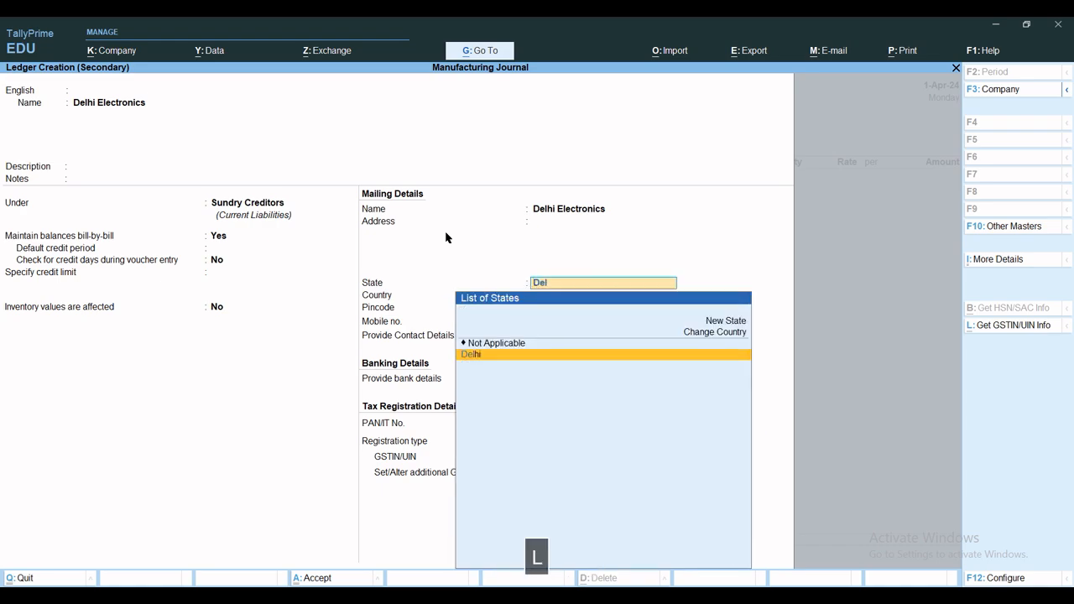
key(Return)
key(ctrl+a)
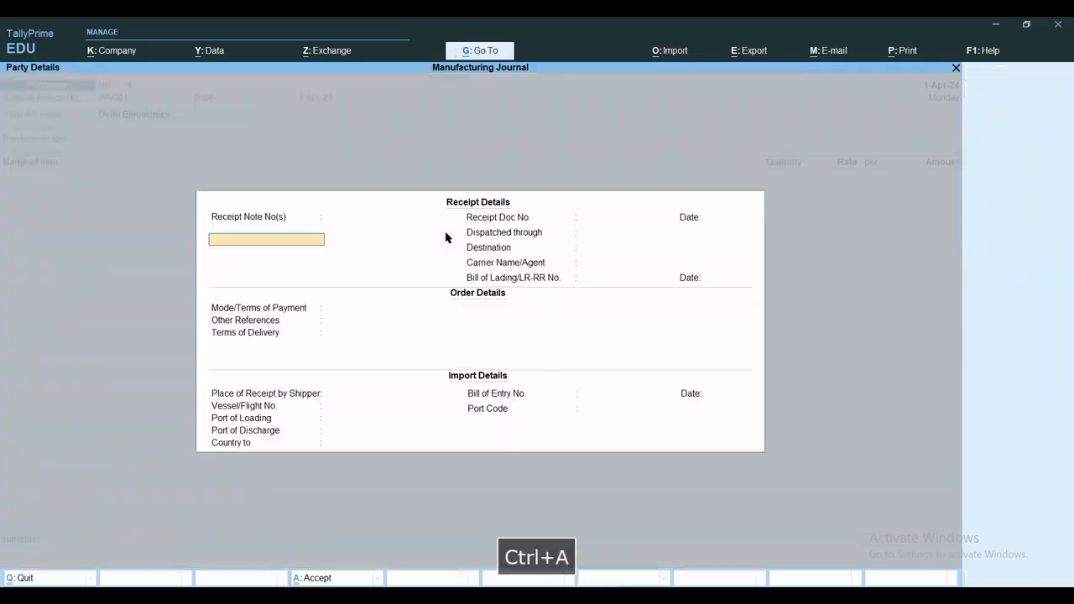
Leave the receipt, order and import details of the party blank and accept them
key(Return)
key(Return)
key(Return)
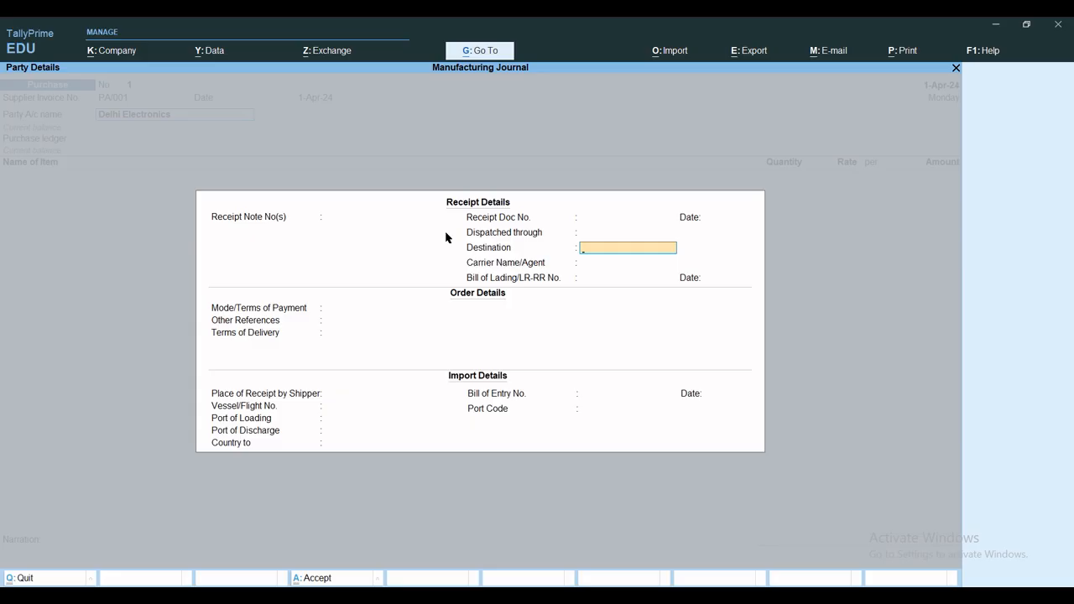
key(Return)
key(Return)
key(Return)
key(Return)
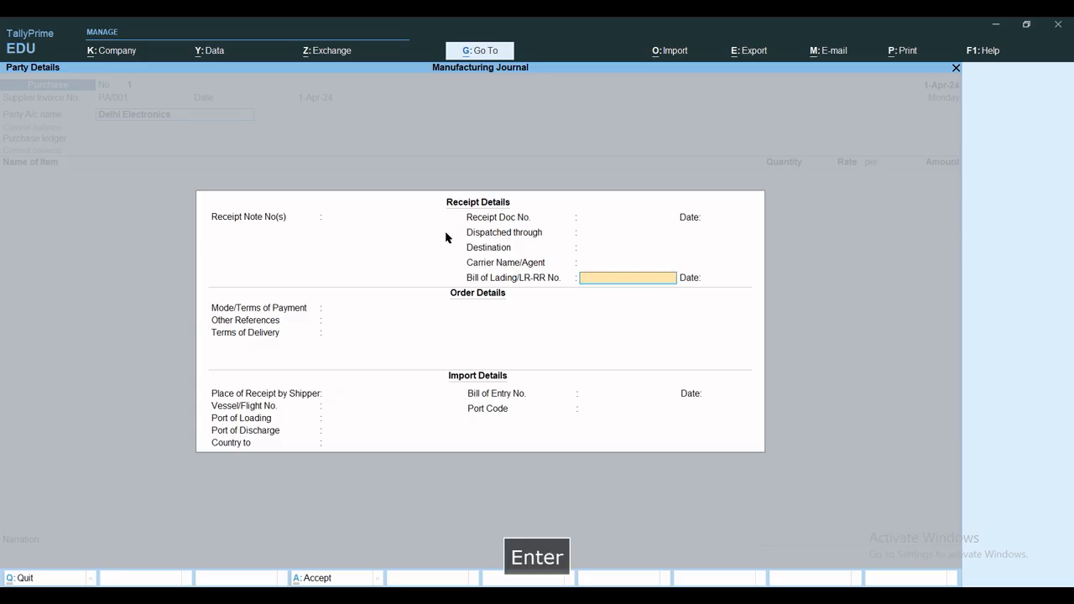
key(Return)
key(Return)
key(Return)
key(Return)
key(Return)
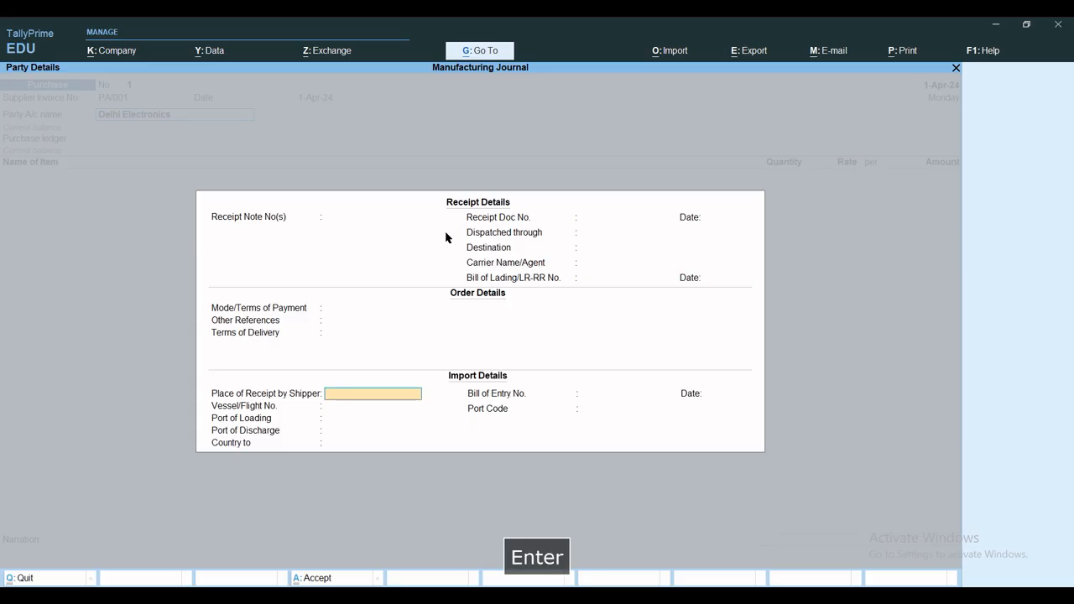
key(Return)
key(Return)
key(Return)
key(Return)
key(Return)
key(Return)
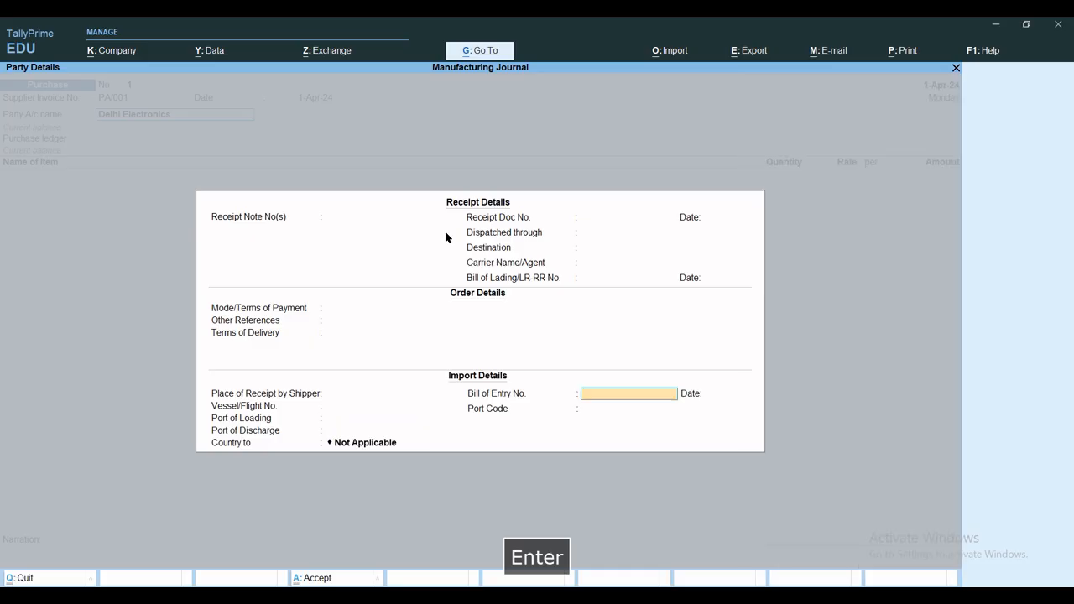
key(Return)
key(Return)
key(Return)
key(Return)
key(Return)
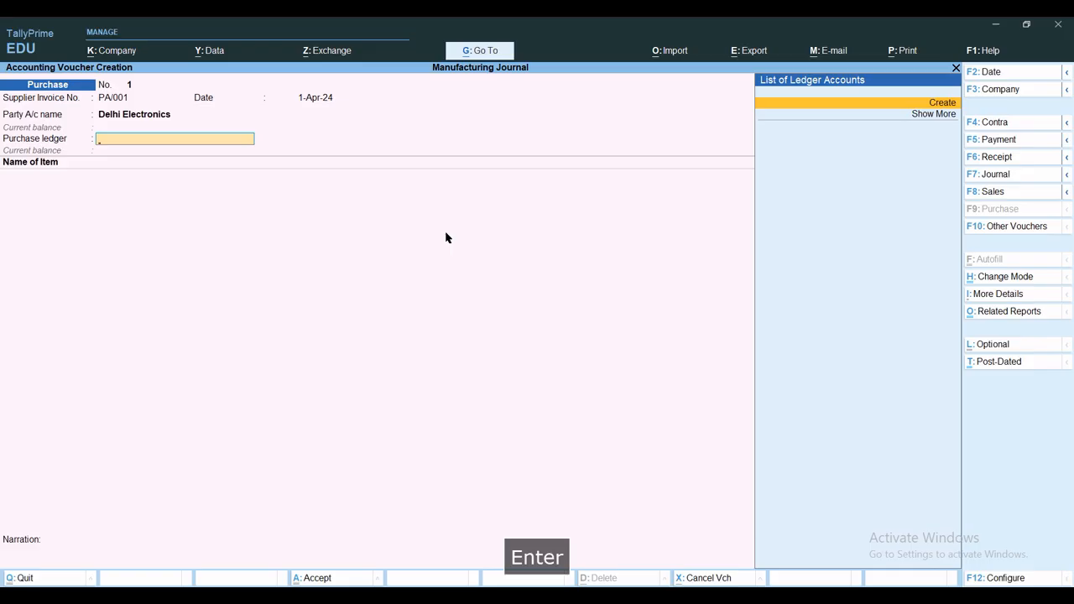
Start a new ledger for the voucher's purchase account and name it Purchase A/c
key(alt+c)
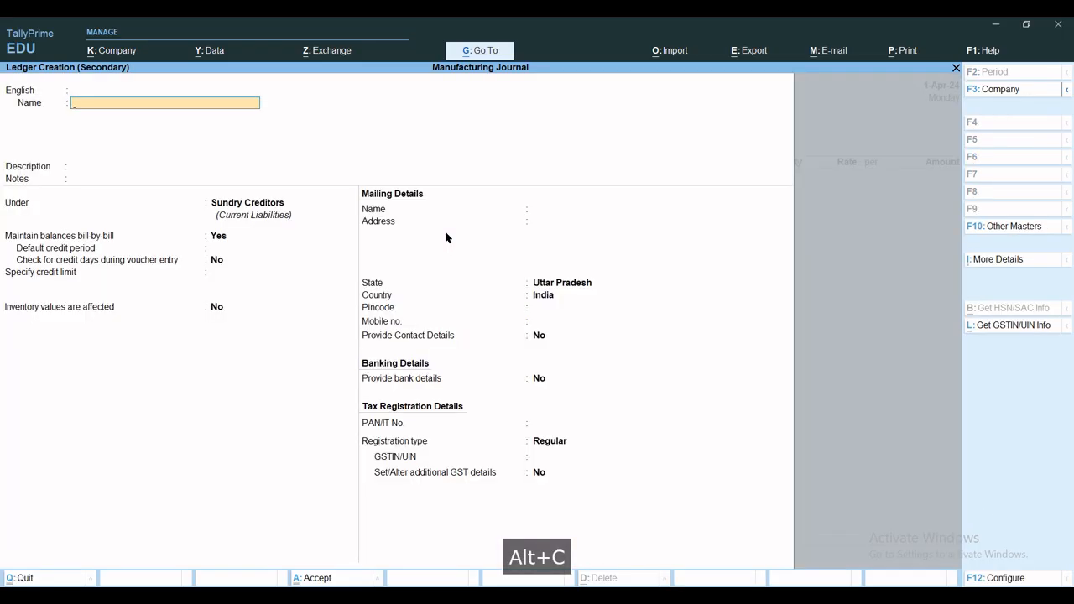
text(Pa)
key(BackSpace)
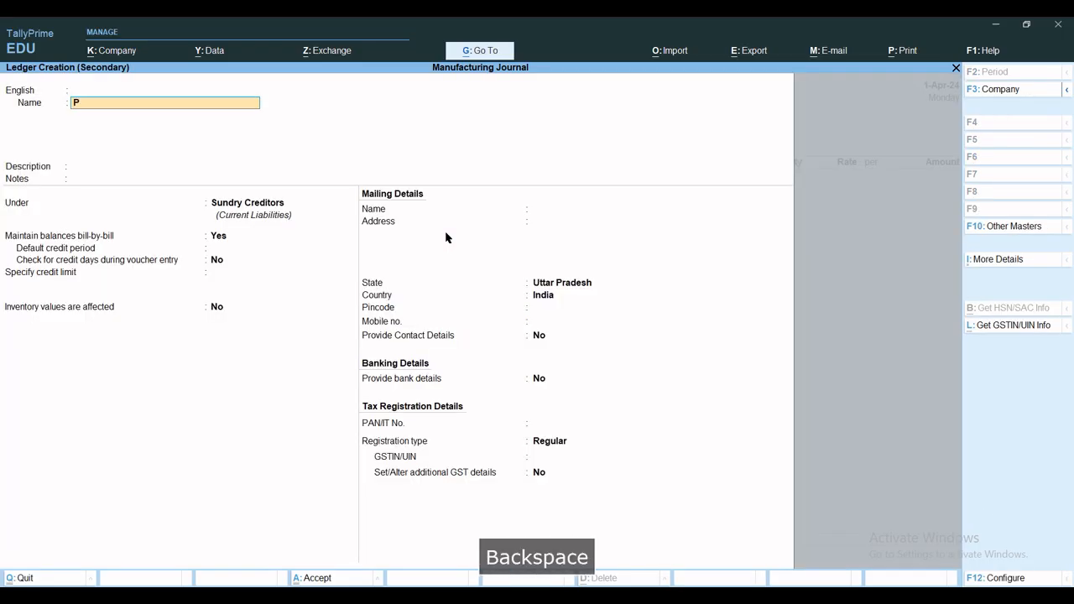
text(urchase A/c)
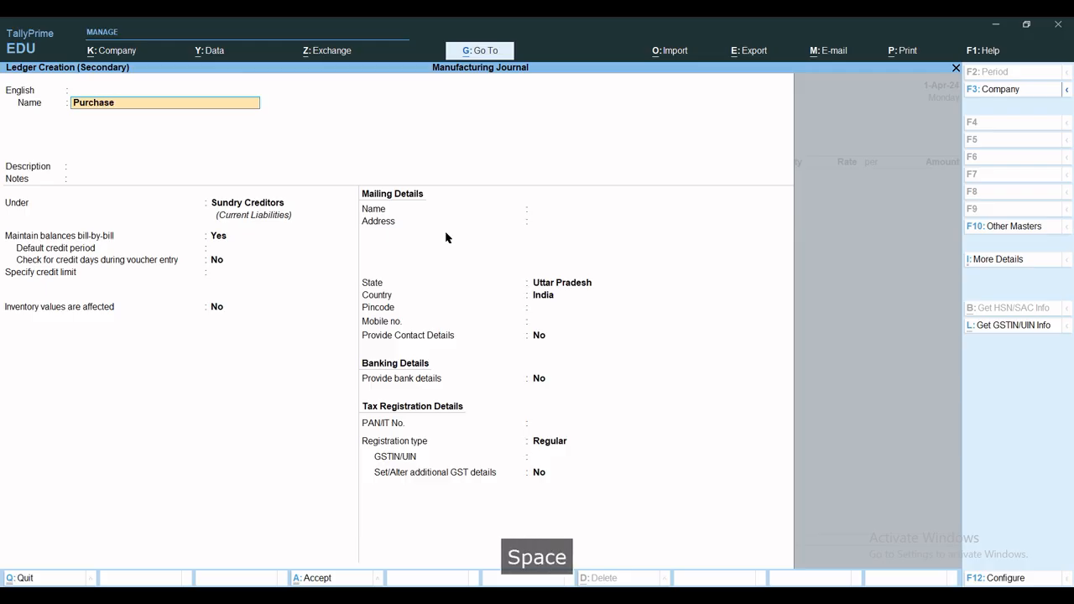
key(Return)
key(Return)
key(Return)
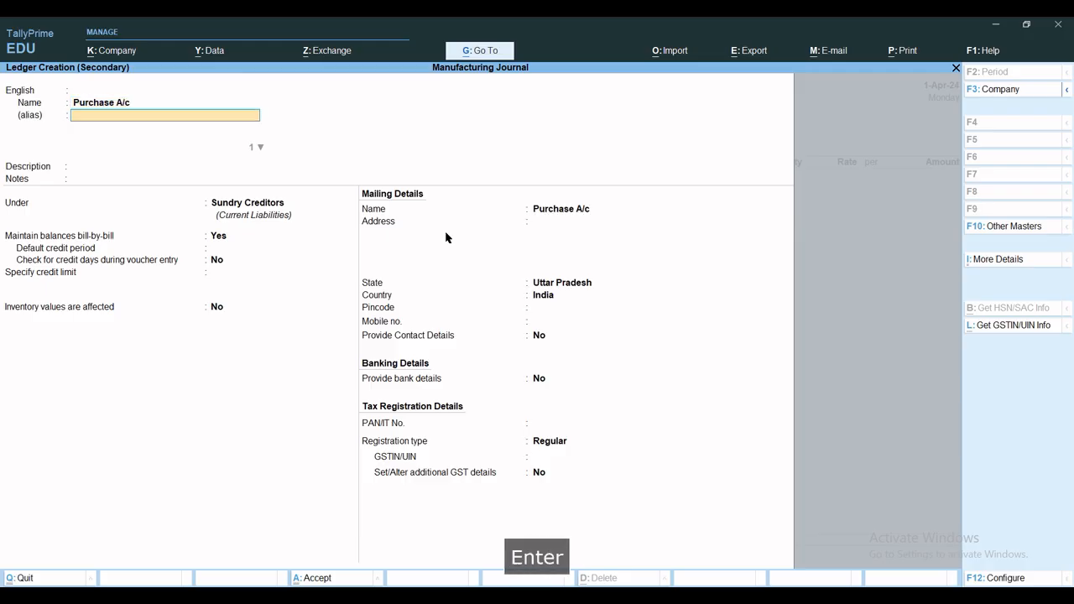
Leave the Purchase A/c ledger's description and notes empty and place it under the Purchase Accounts group
text(Pu)
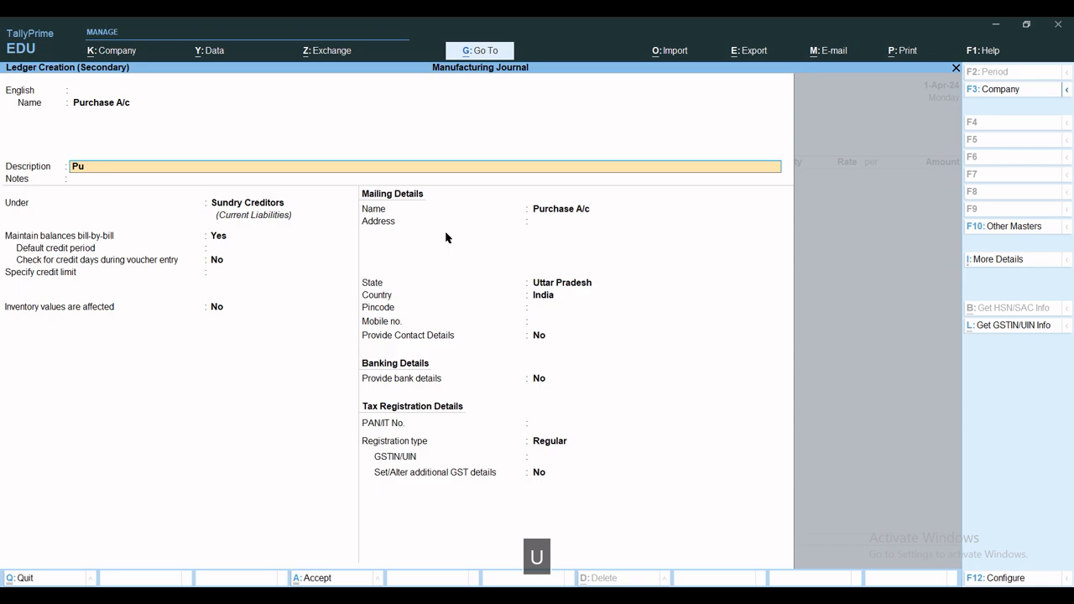
key(BackSpace)
key(BackSpace)
key(BackSpace)
key(Return)
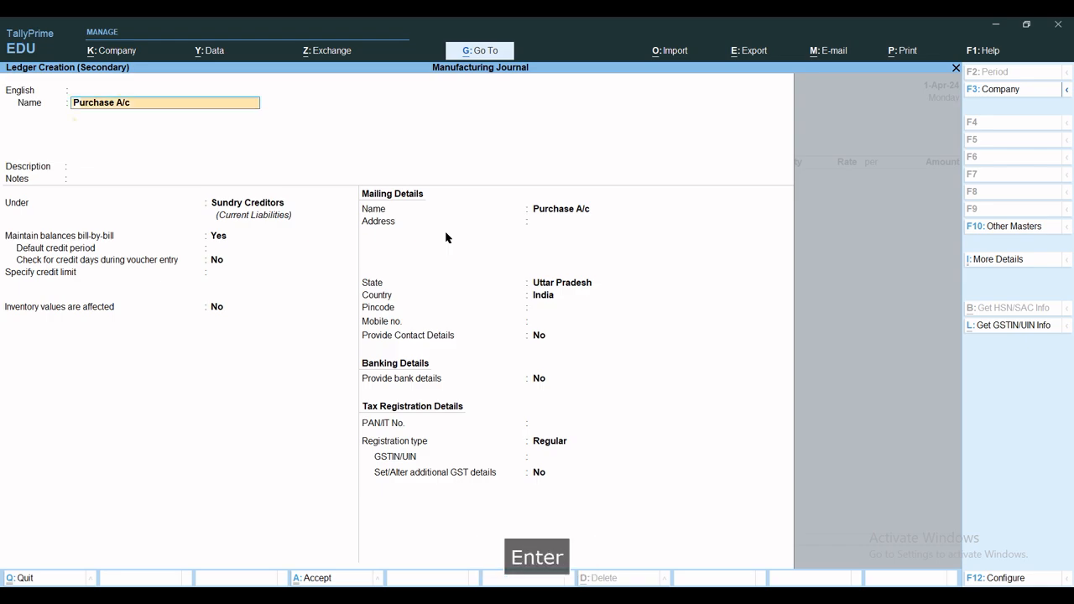
key(Return)
key(Return)
key(Return)
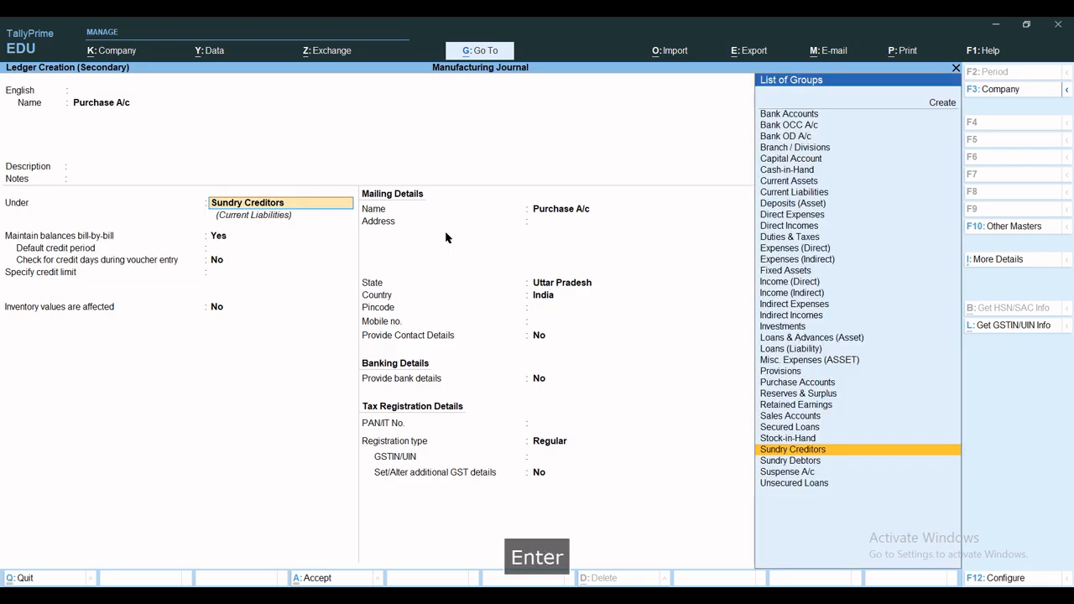
text(Pur)
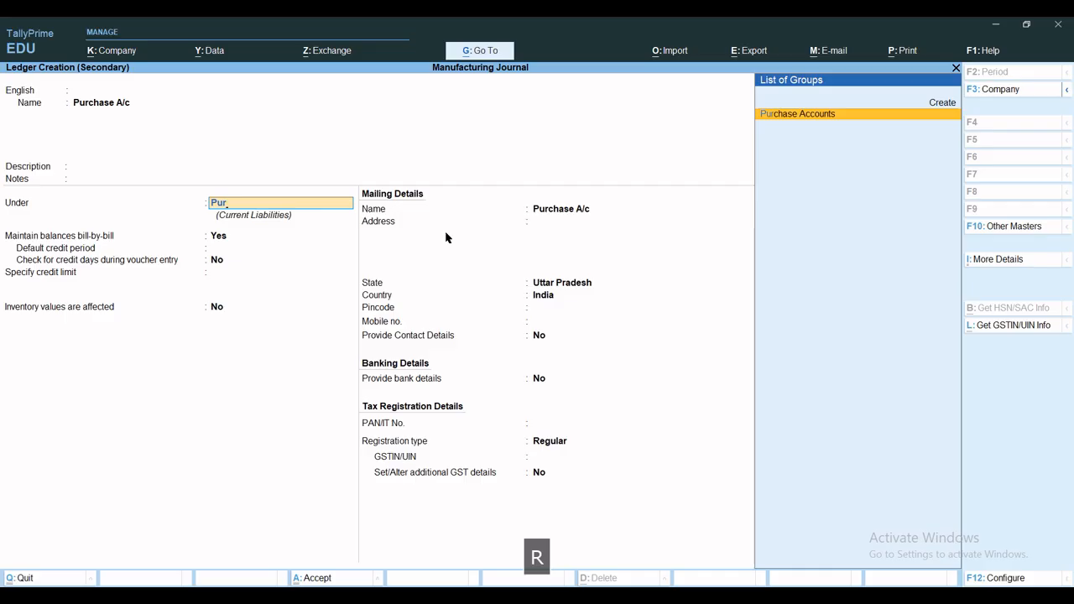
key(Return)
key(Return)
key(Return)
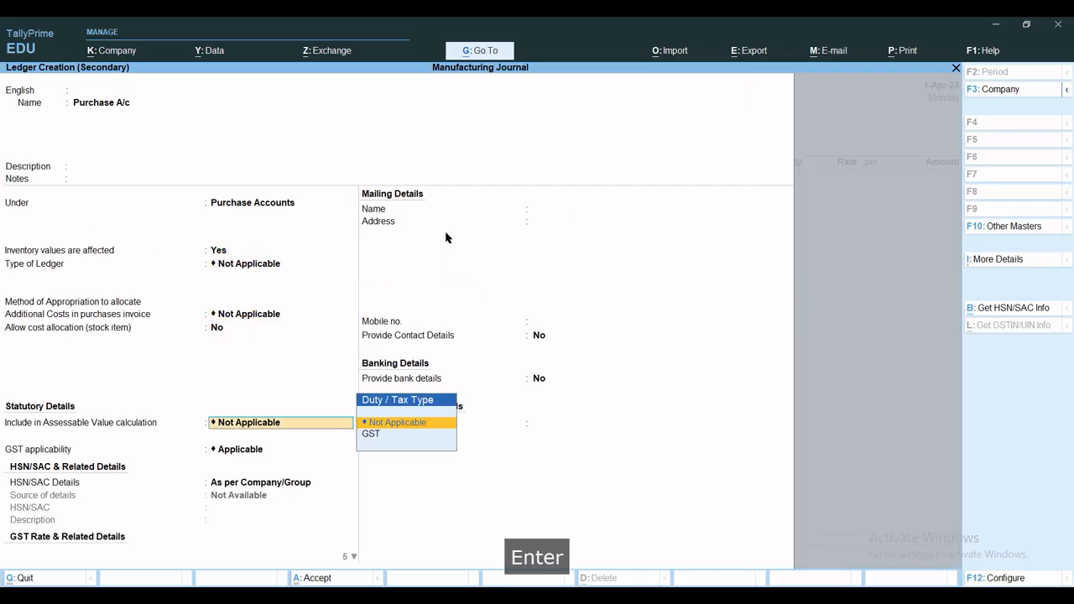
Set the Purchase A/c ledger's type of supply to Goods, keep its other defaults, and save the ledger
key(Return)
key(Return)
key(Return)
key(Return)
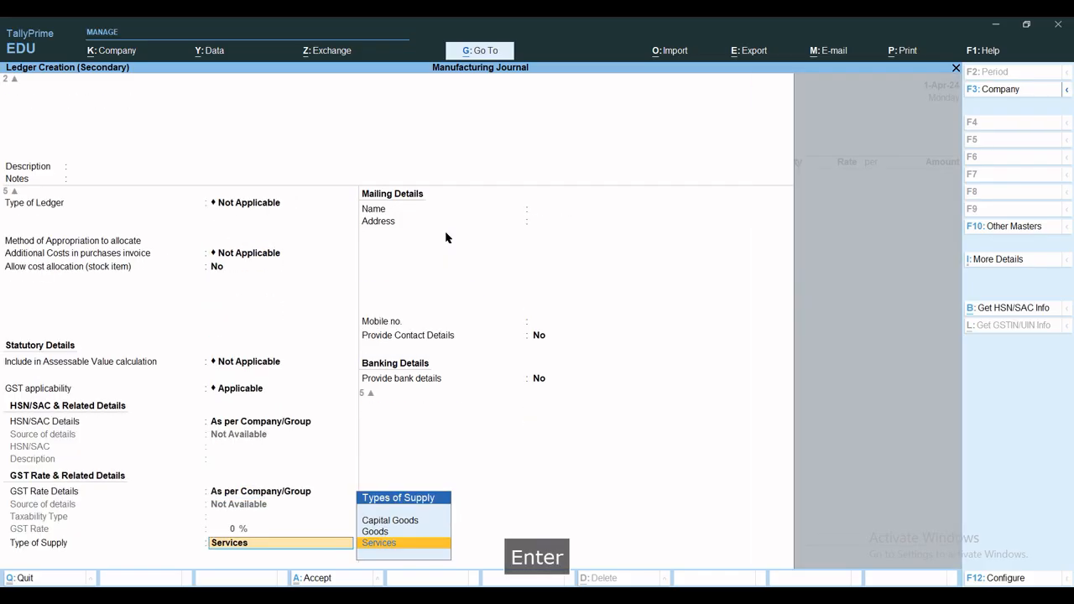
key(Up)
key(Return)
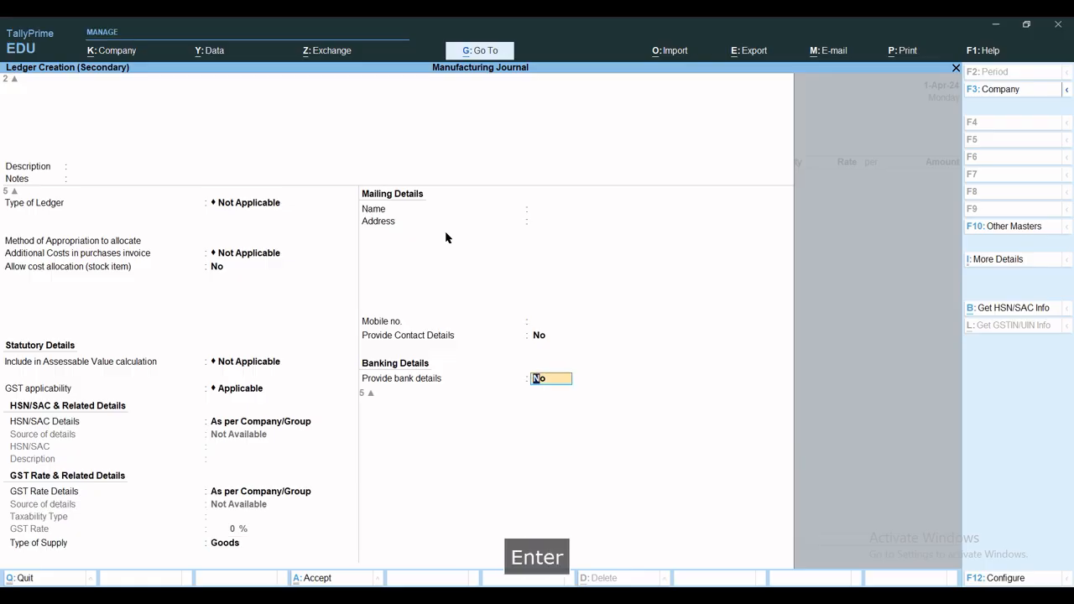
key(ctrl+a)
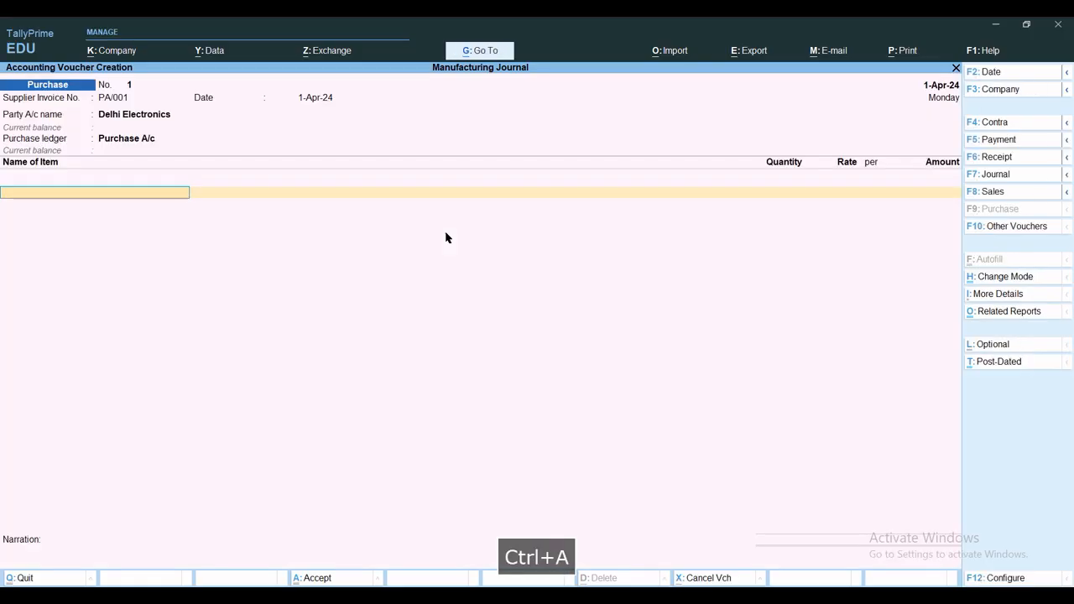
Add Fan Accessories to the purchase voucher, stored in Raw Material Godown, with a quantity of 500 sets
key(space)
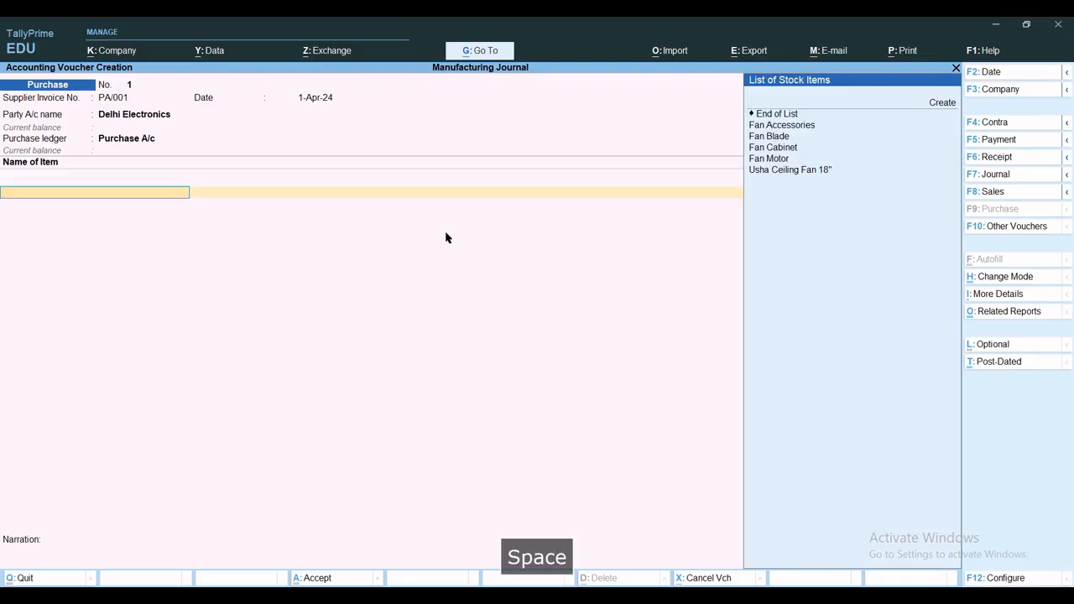
key(Down)
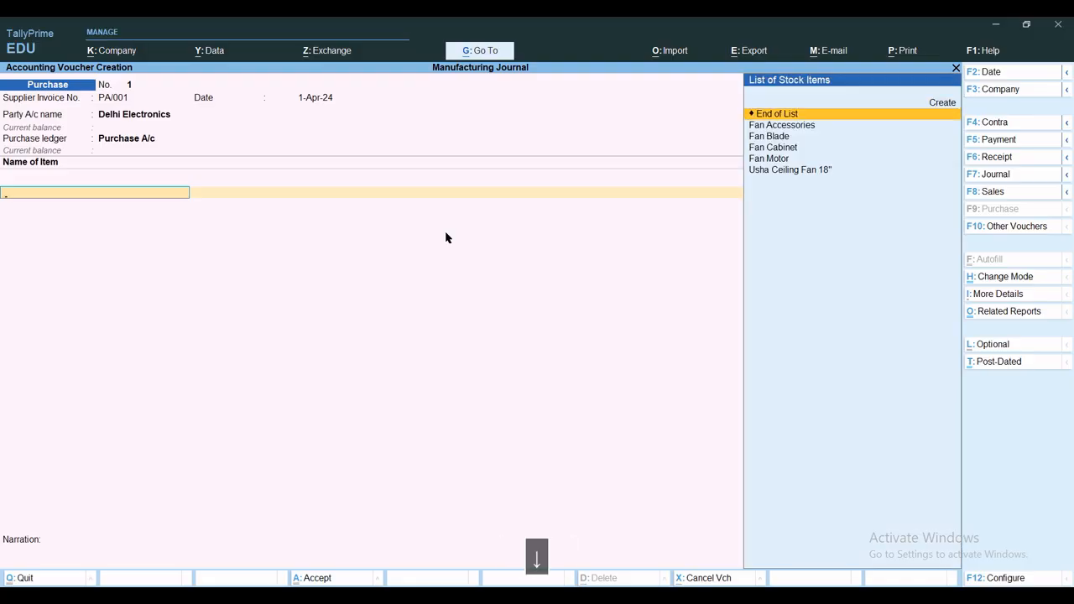
key(Down)
key(Return)
text(r)
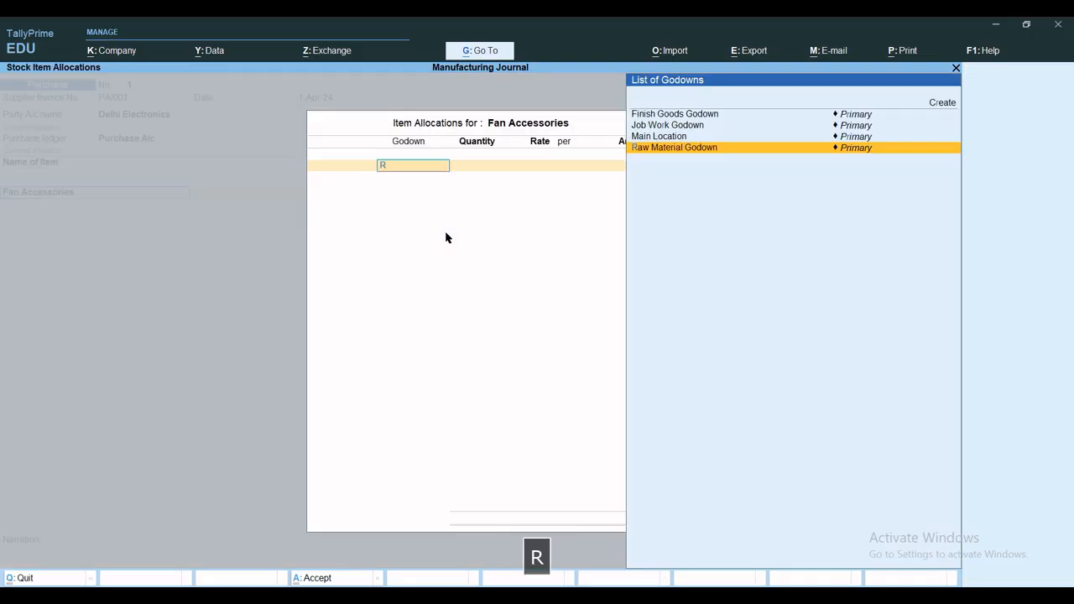
key(Return)
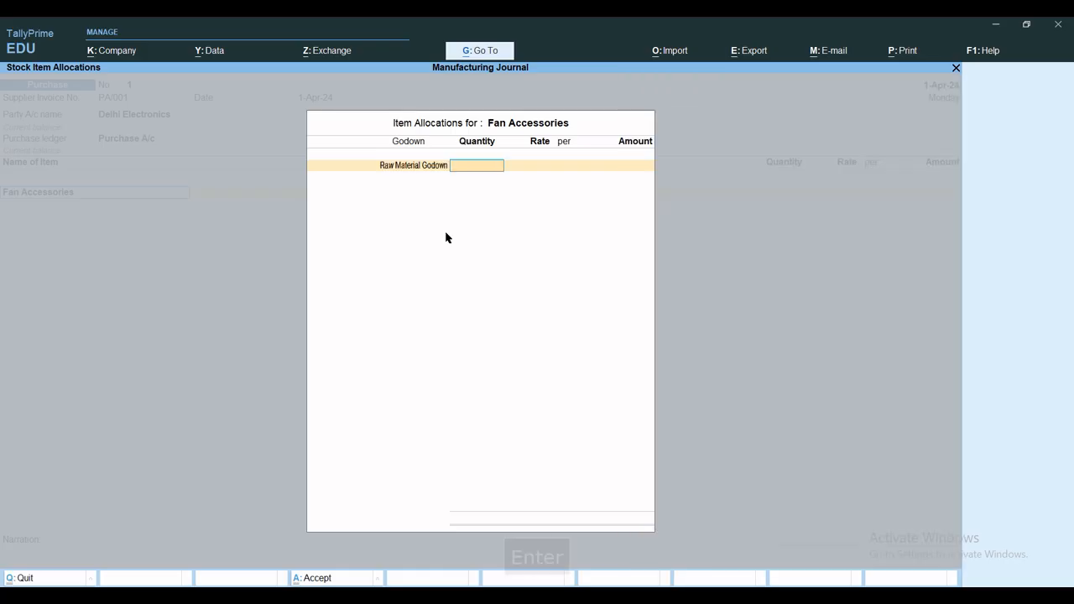
text(500)
key(Return)
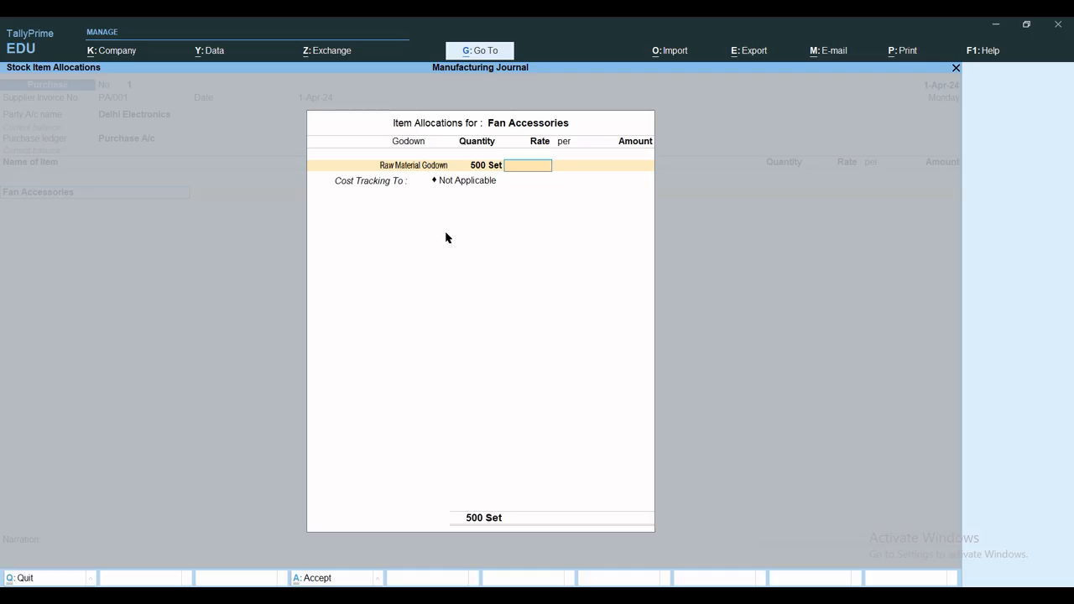
Set the Fan Accessories rate to 150 per set, track its cost to PA/001, and complete the item line
text(150)
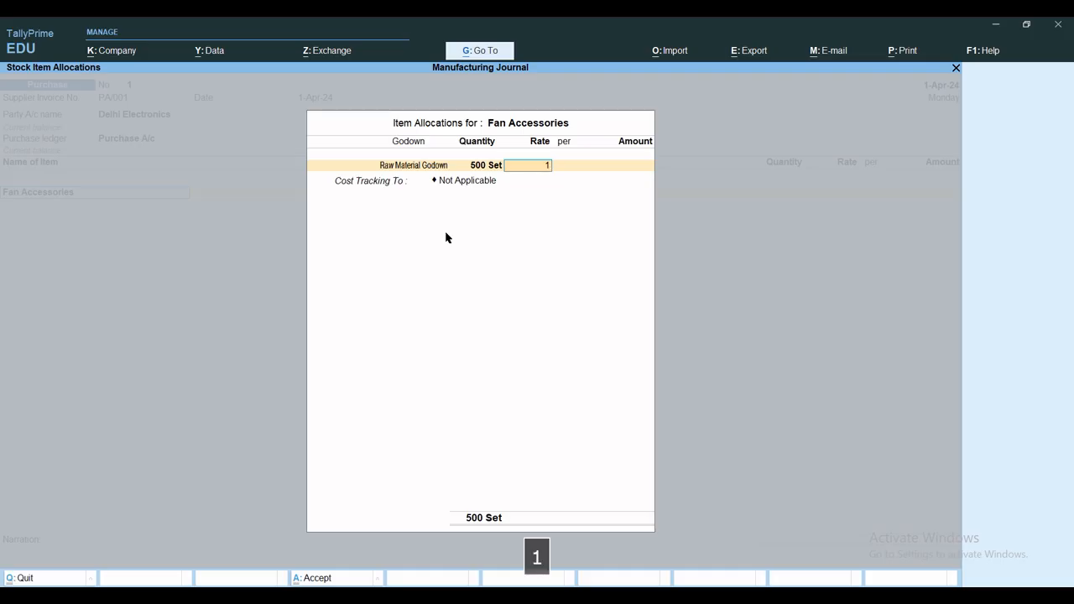
key(Return)
key(Return)
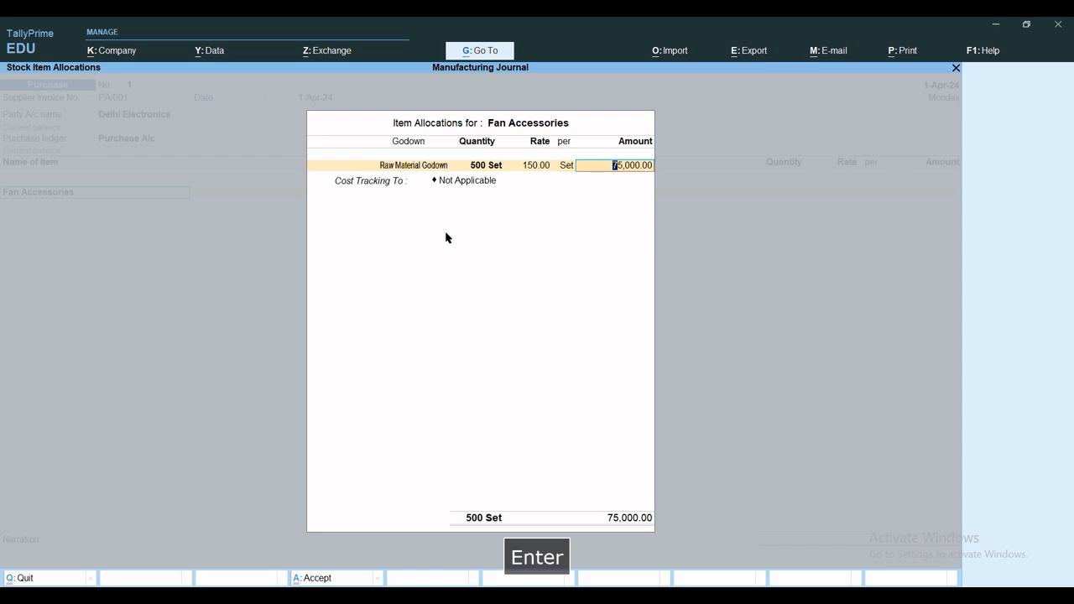
key(Return)
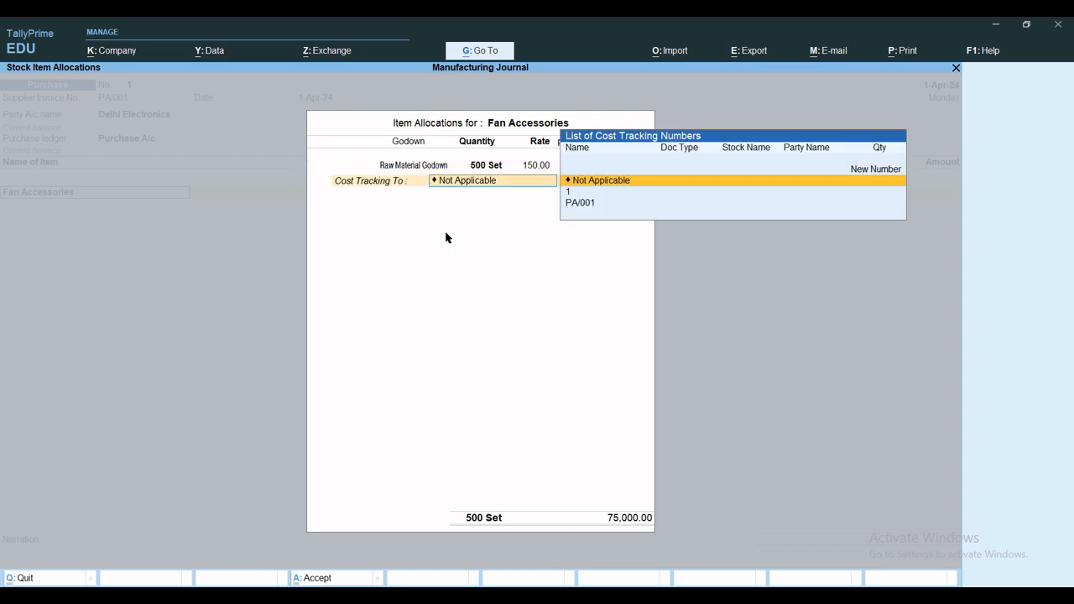
key(Down)
key(Down)
key(Return)
key(Return)
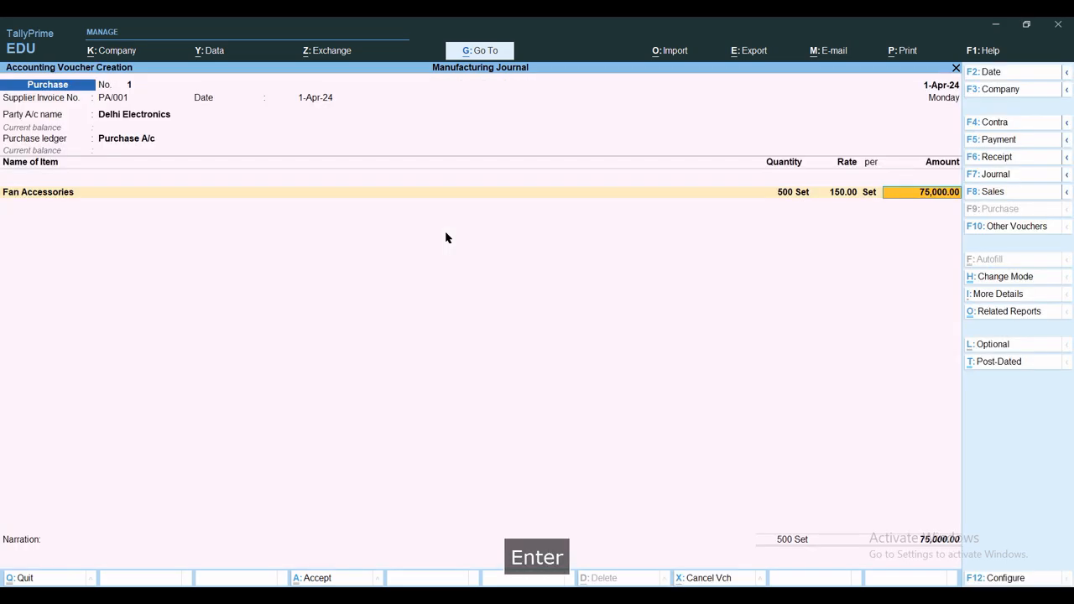
key(Return)
Add Fan Blade as the second purchase item, with 500 sets allocated to Raw Material Godown
text(Fa)
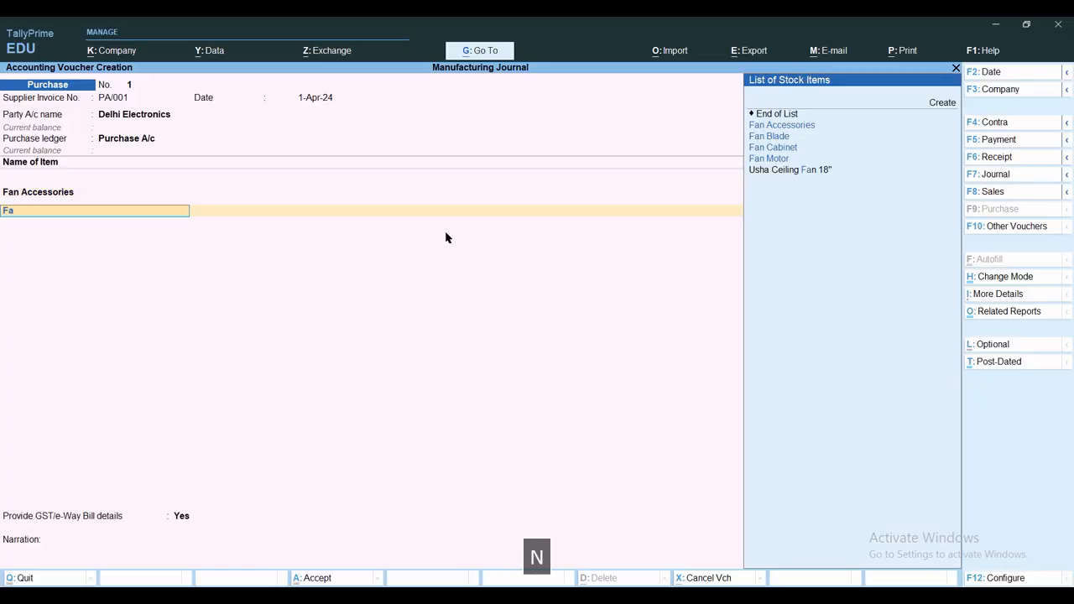
text(n)
key(Down)
key(Down)
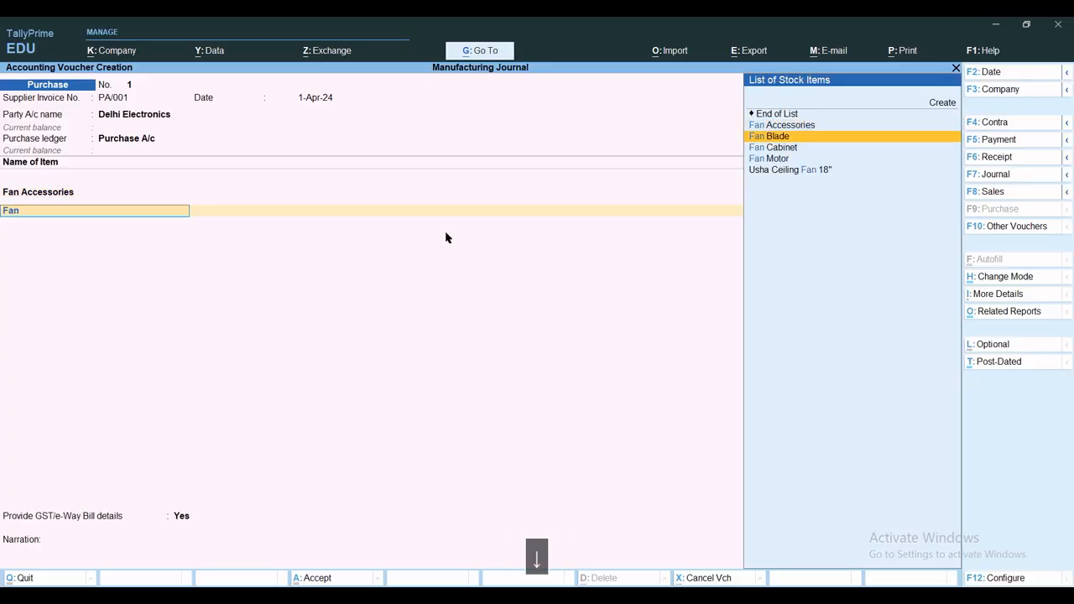
key(Return)
text(R)
key(Return)
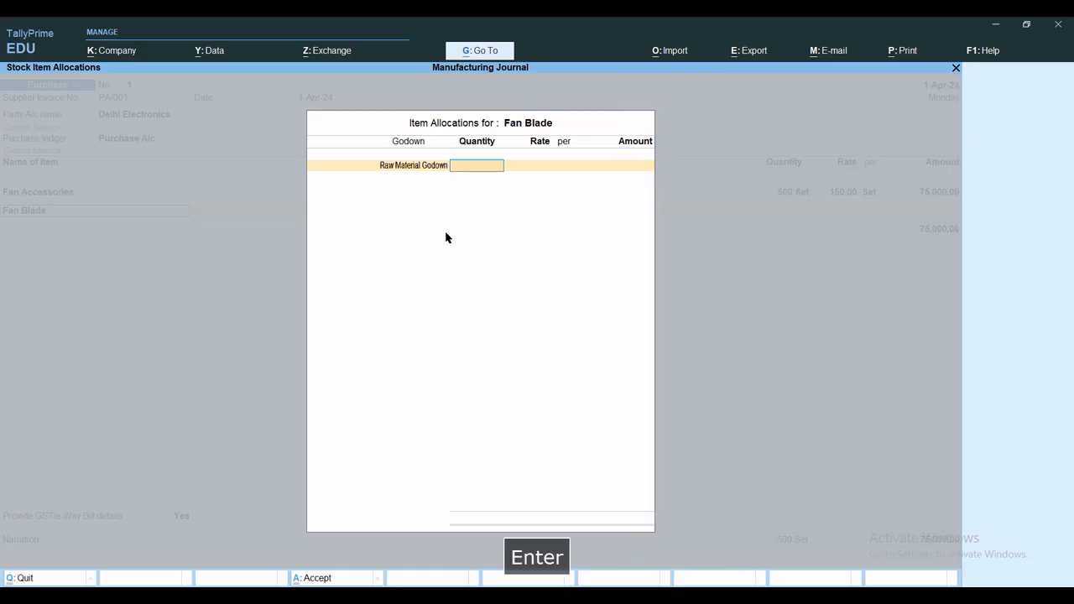
text(500)
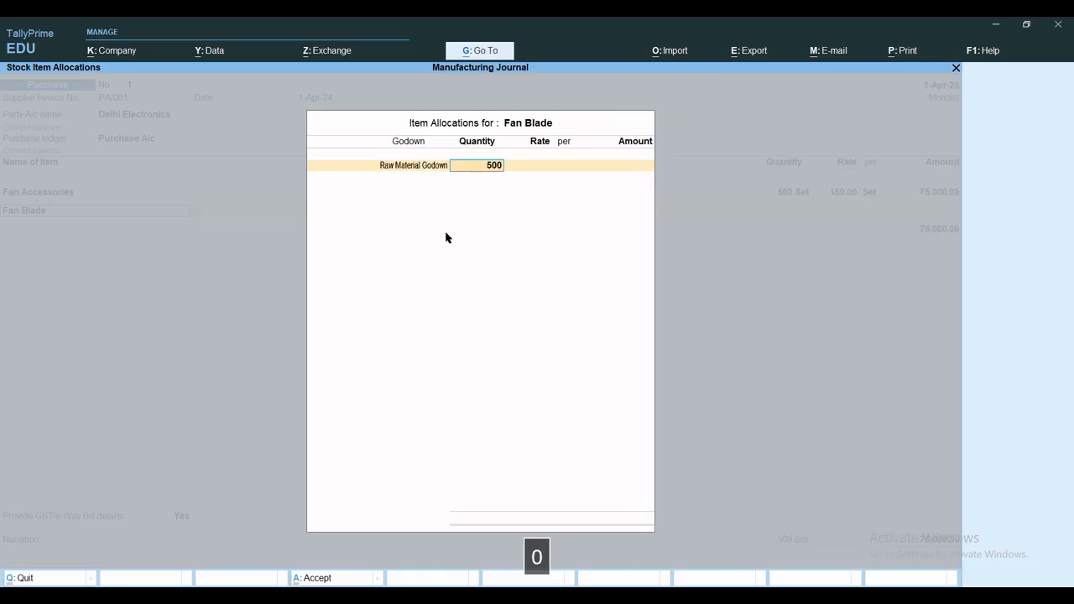
key(Return)
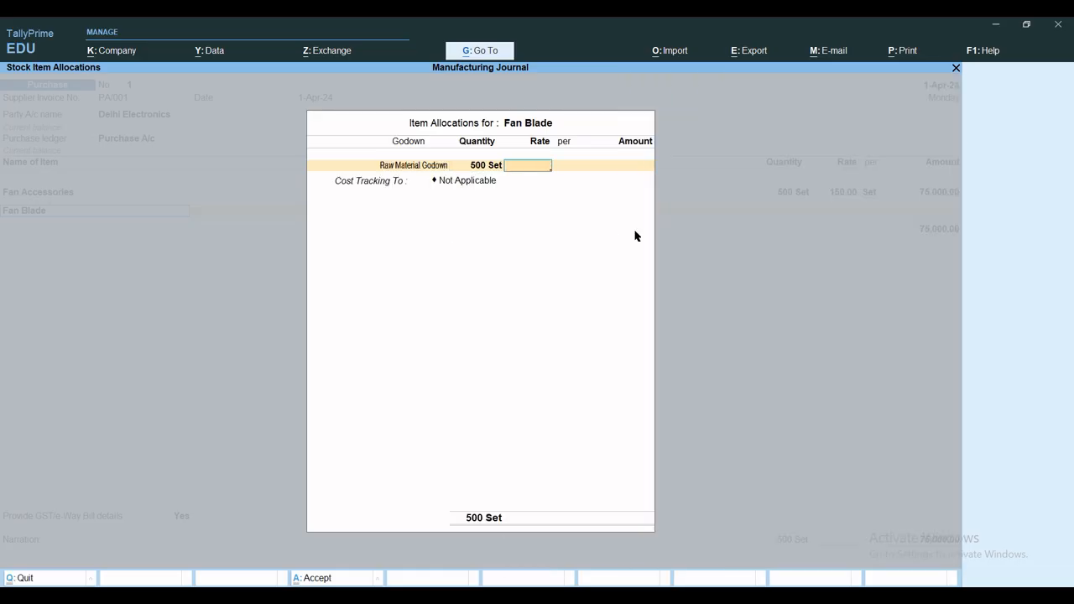
Set the Fan Blade rate to 220 per set and track its cost to PA/001, completing the item line
text(1)
key(BackSpace)
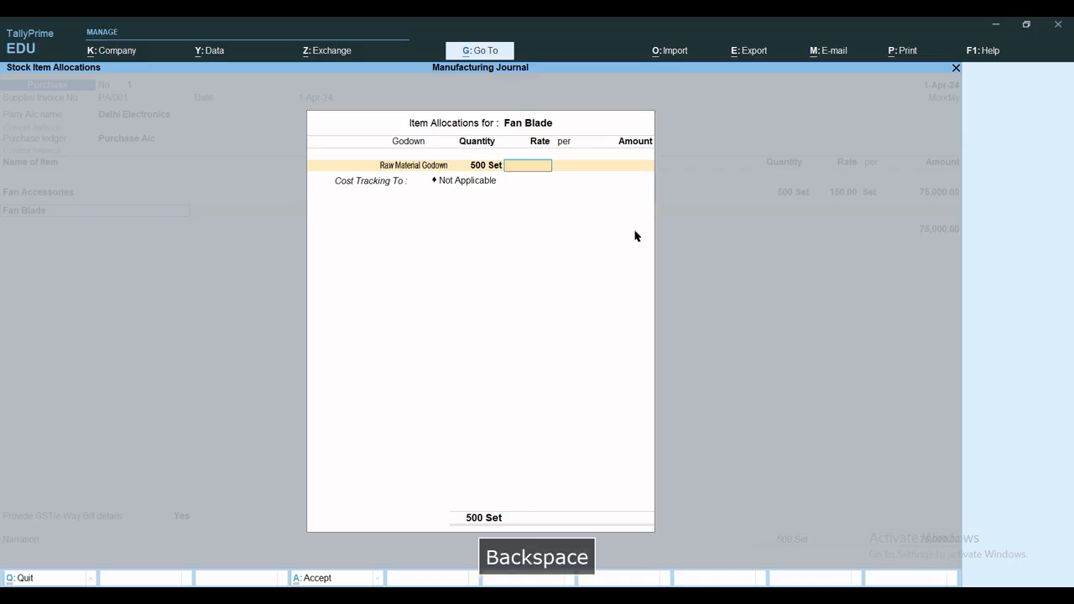
text(220)
key(Return)
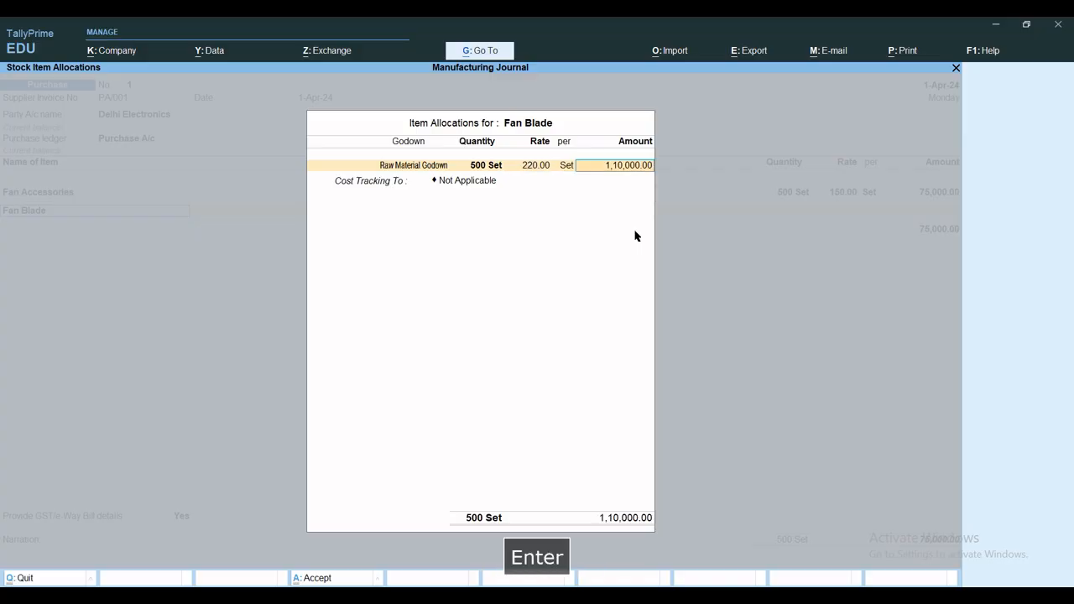
key(Return)
key(Down)
key(Down)
key(Return)
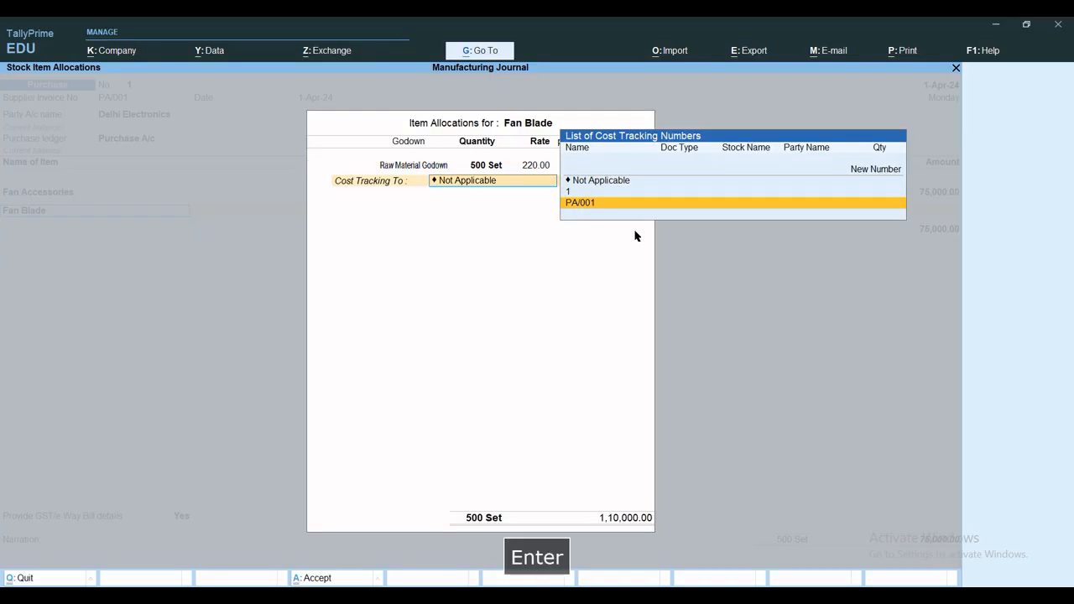
key(Return)
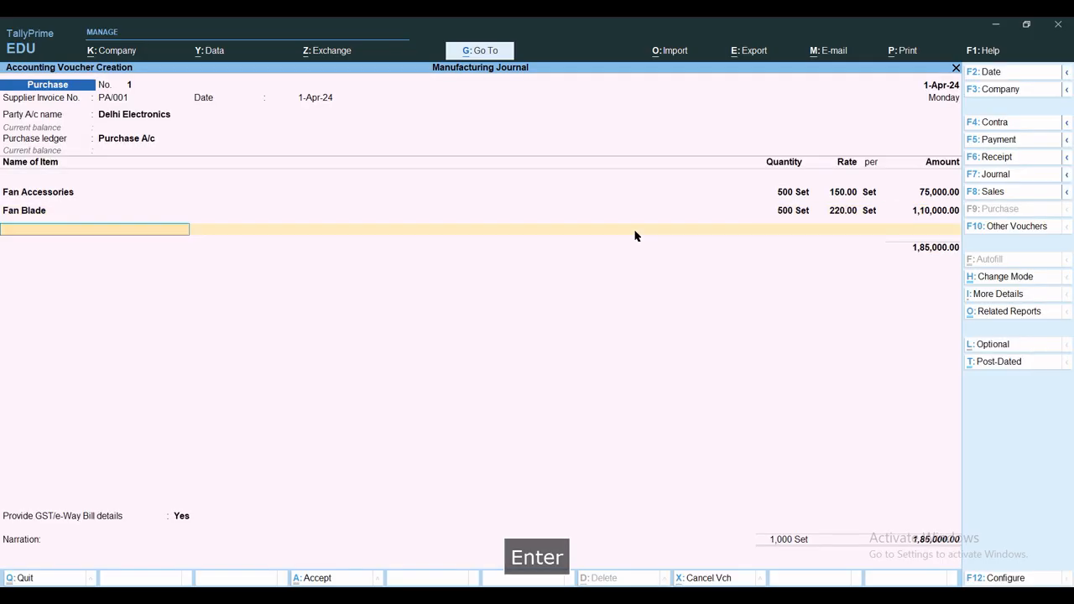
Add Fan Cabinet as the third purchase item, with 500 sets allocated to Raw Material Godown
text(Fan)
key(Down)
key(Down)
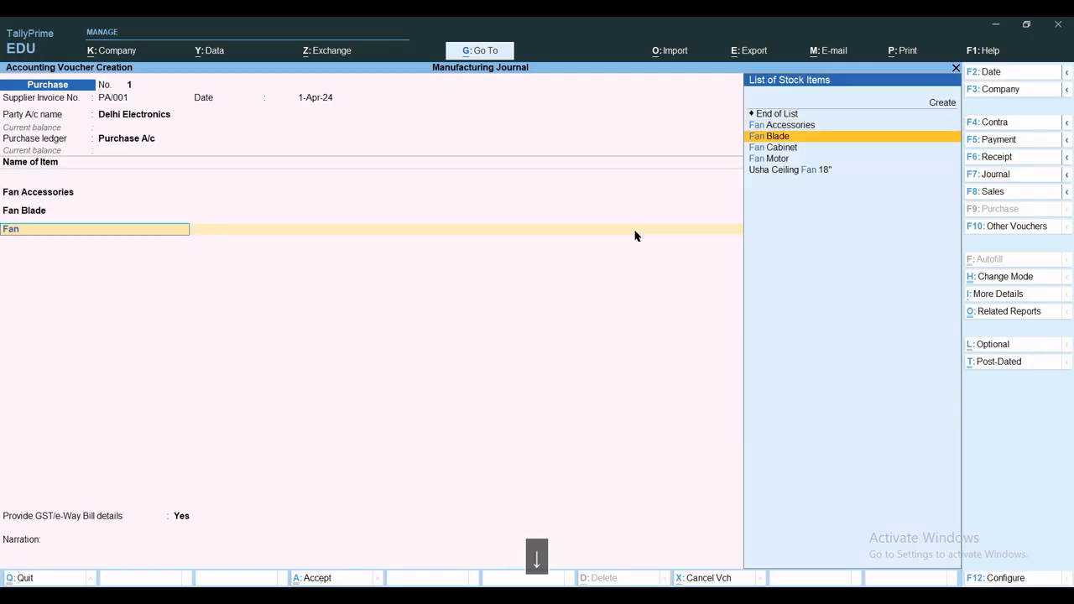
key(Return)
text(R)
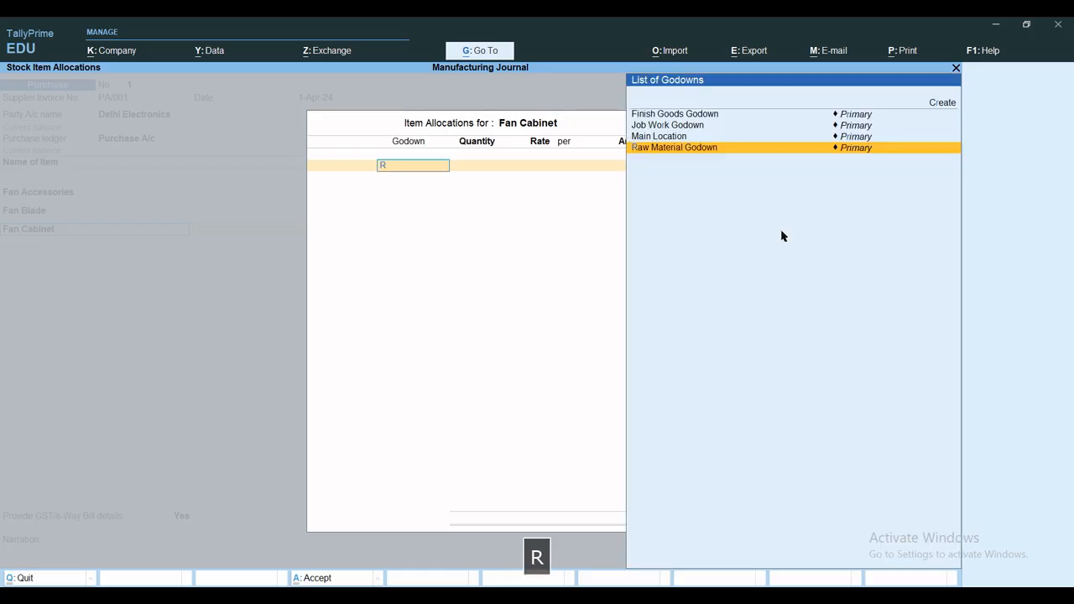
key(Return)
text(500)
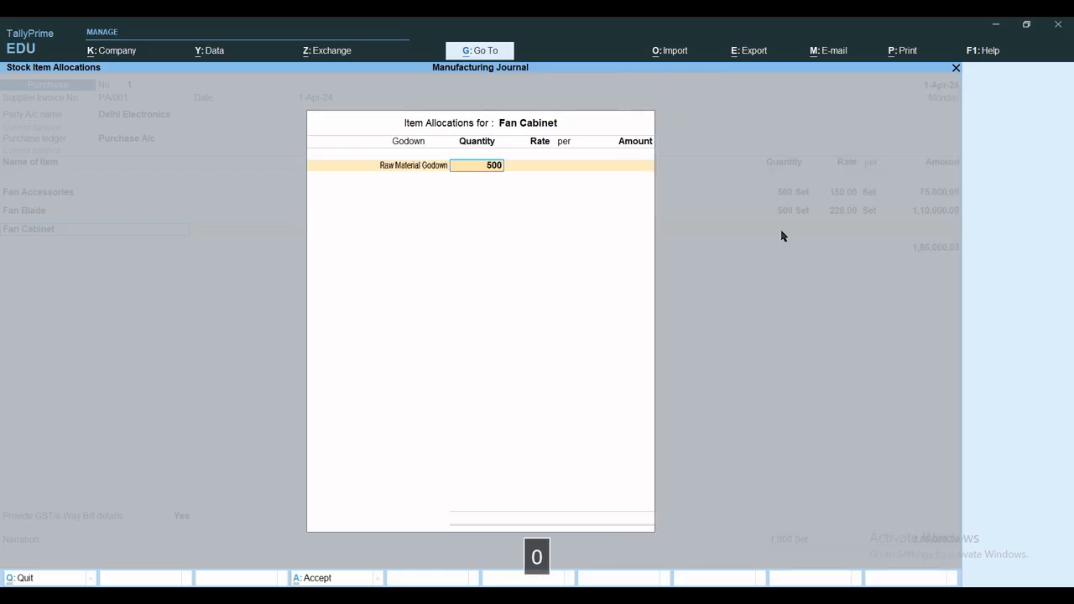
key(Return)
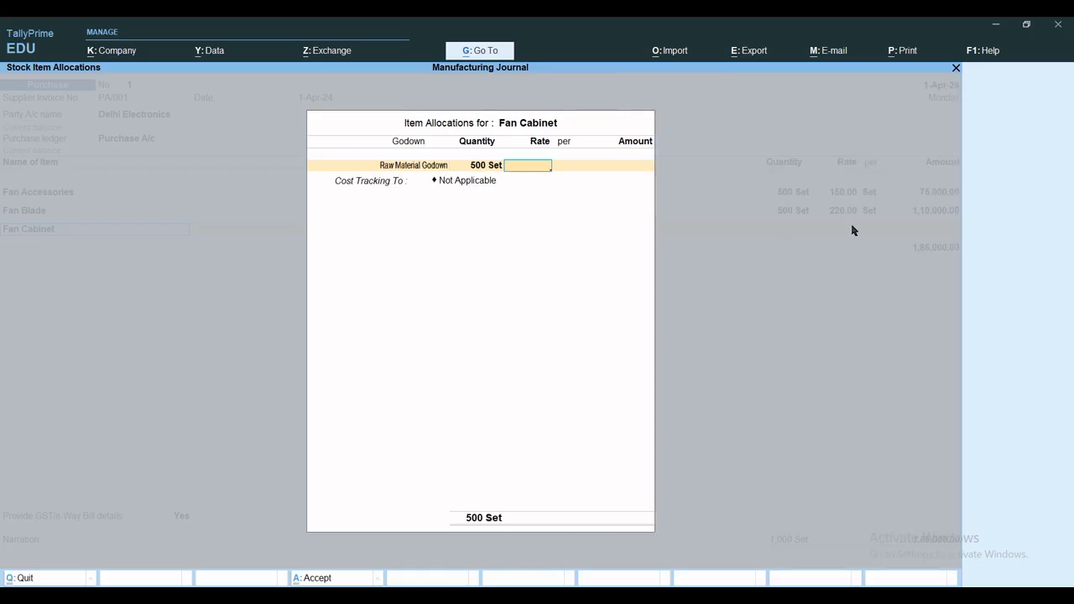
Set the Fan Cabinet rate to 40 per set and track its cost to PA/001, completing the item line
text(40)
key(Return)
key(Return)
key(Return)
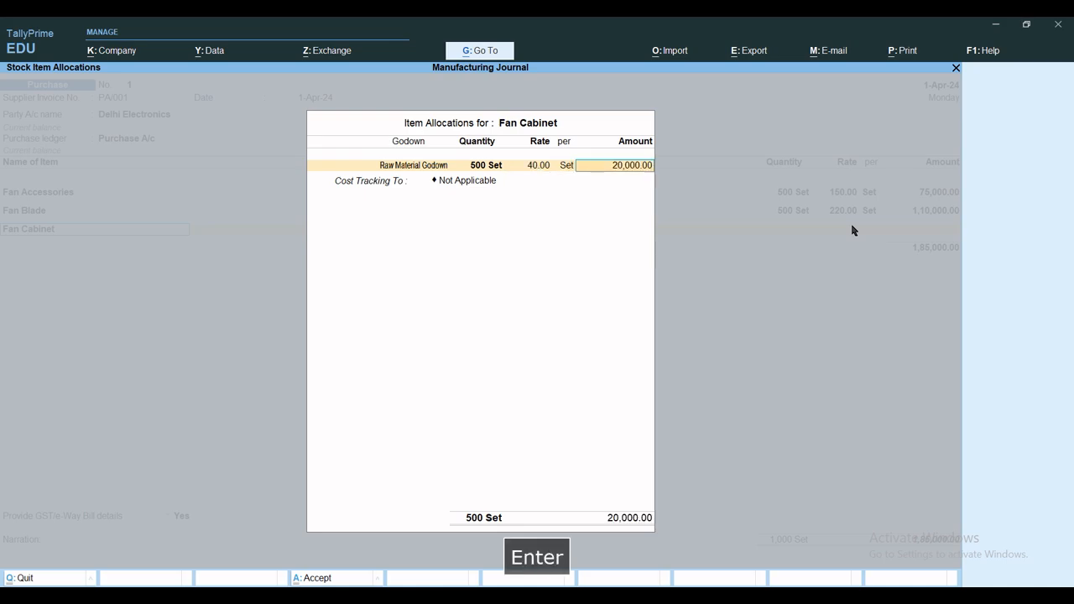
key(Down)
key(Down)
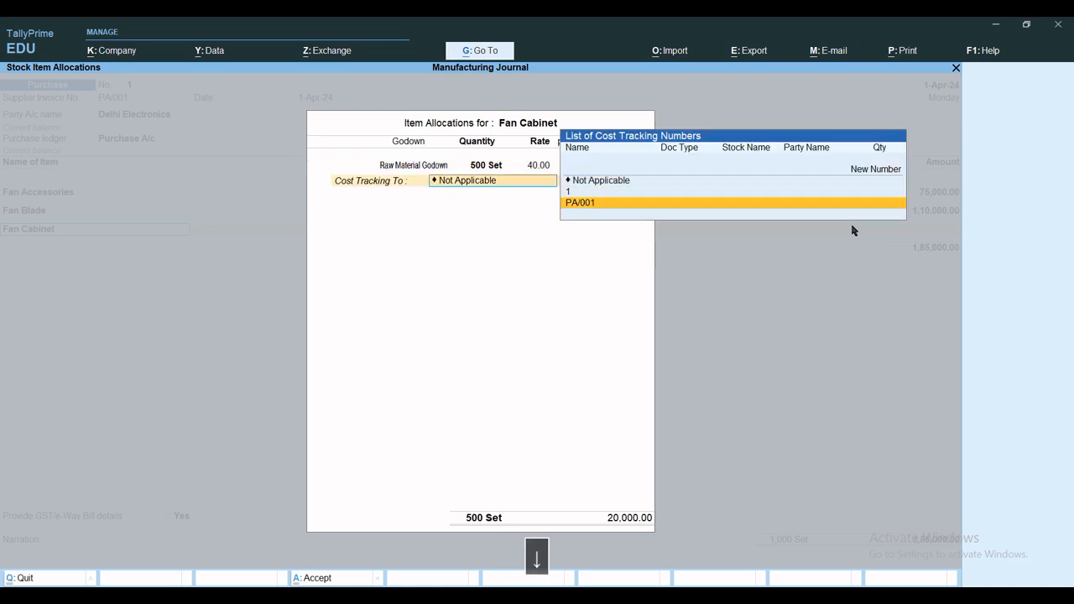
key(Return)
key(Return)
key(Return)
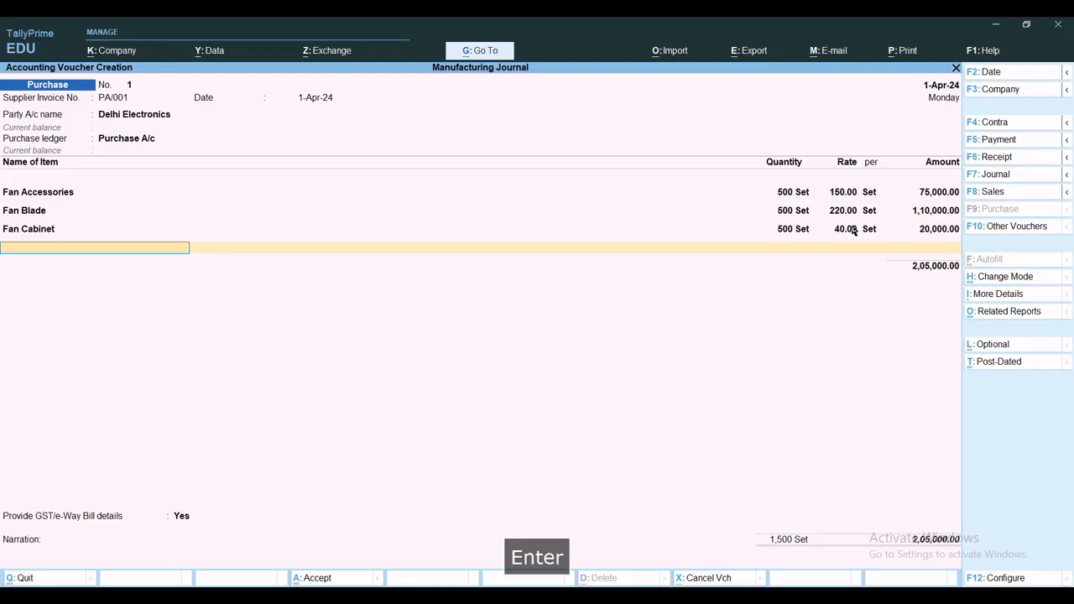
Add Fan Motor as the fourth purchase item, with 500 Nos allocated to Raw Material Godown
key(space)
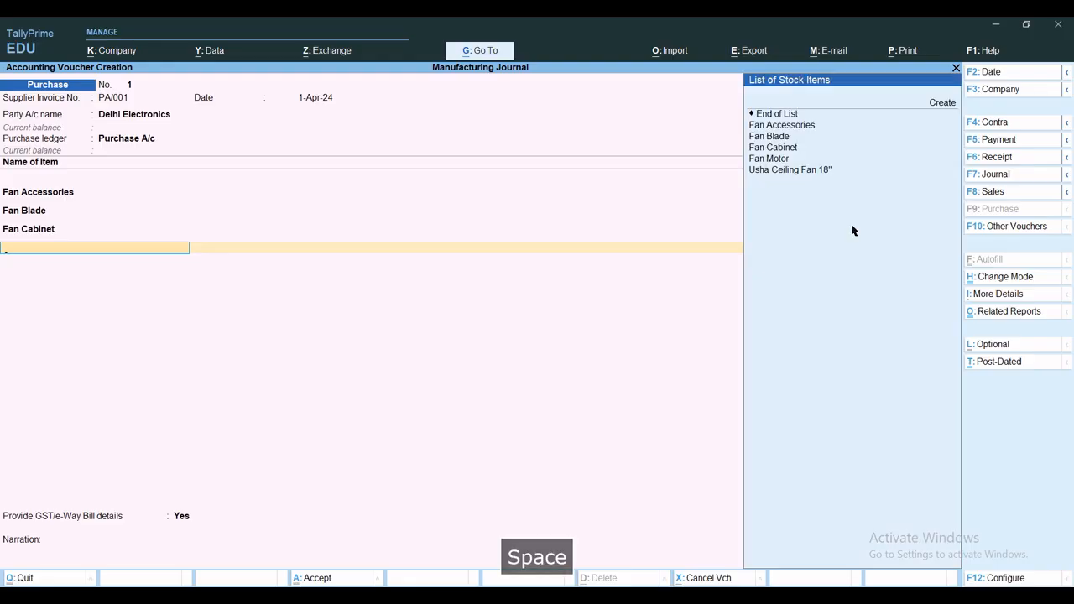
key(Down)
key(Down)
key(Down)
key(Down)
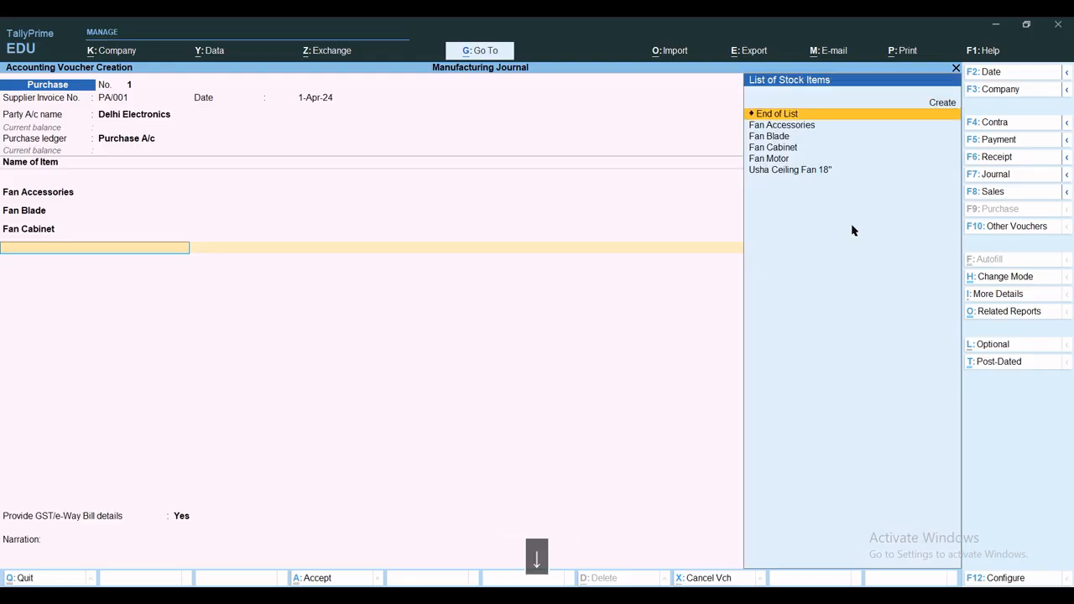
key(Down)
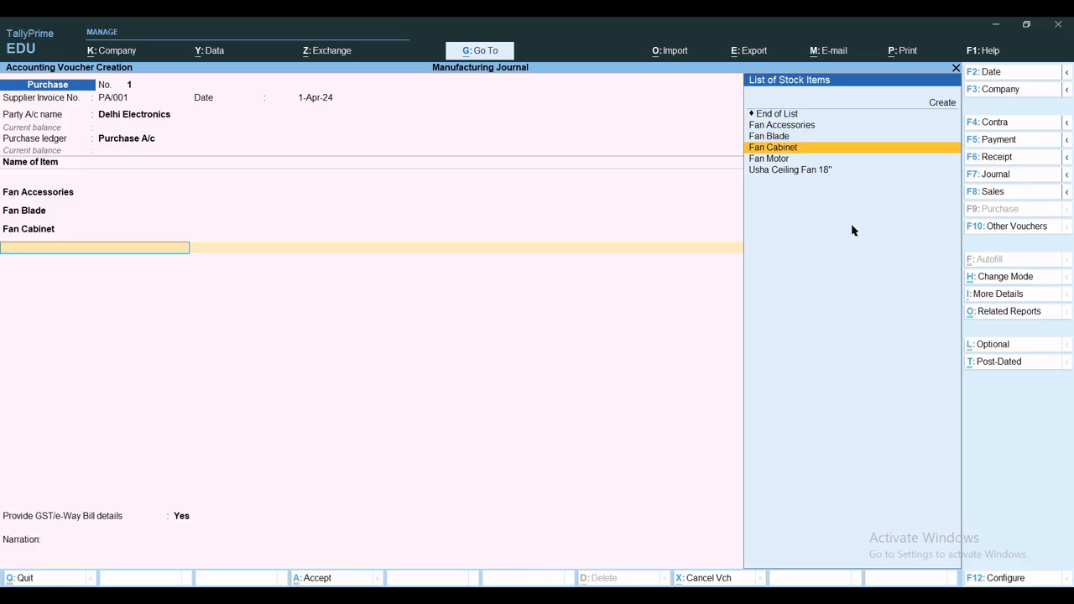
key(Down)
key(Return)
text(R)
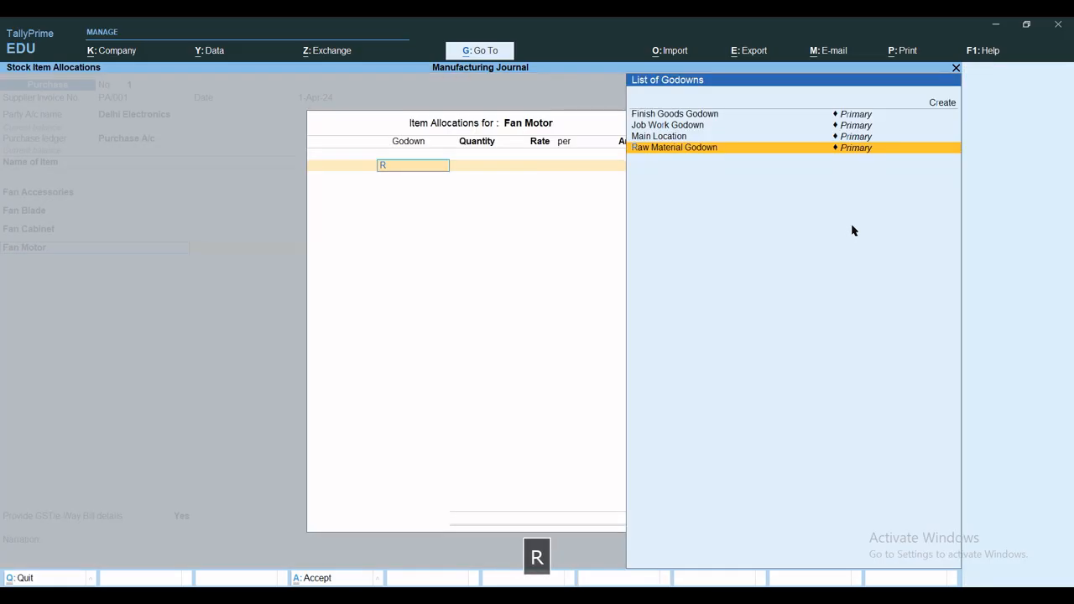
key(Return)
text(500)
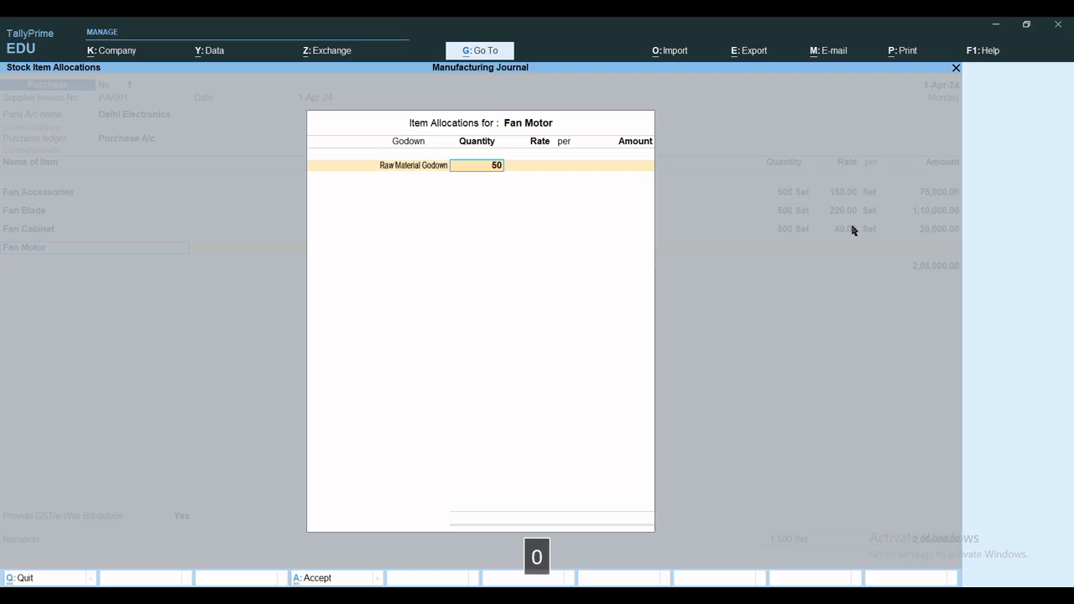
key(Return)
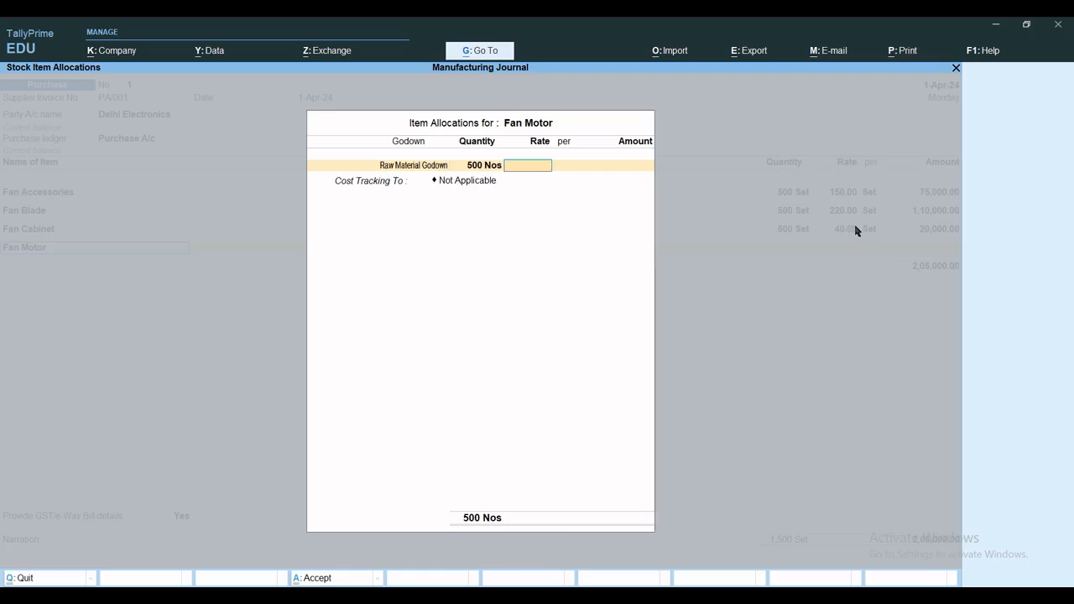
Set the Fan Motor rate to 350 per Nos, choose its cost tracking number, and complete the item line
text(350)
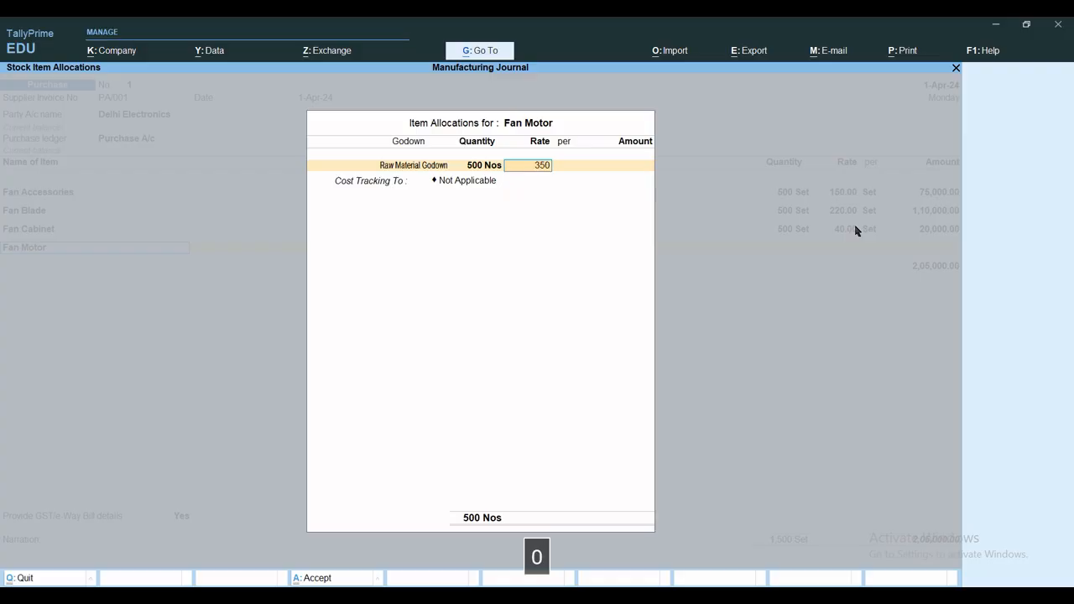
key(Return)
key(Return)
key(Return)
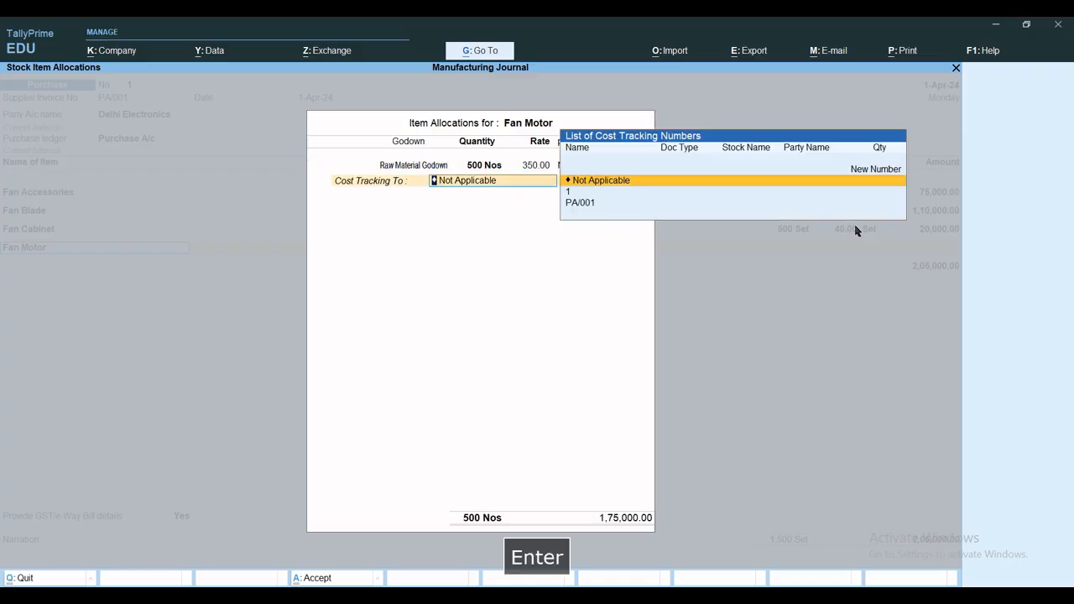
key(Down)
key(Return)
key(Return)
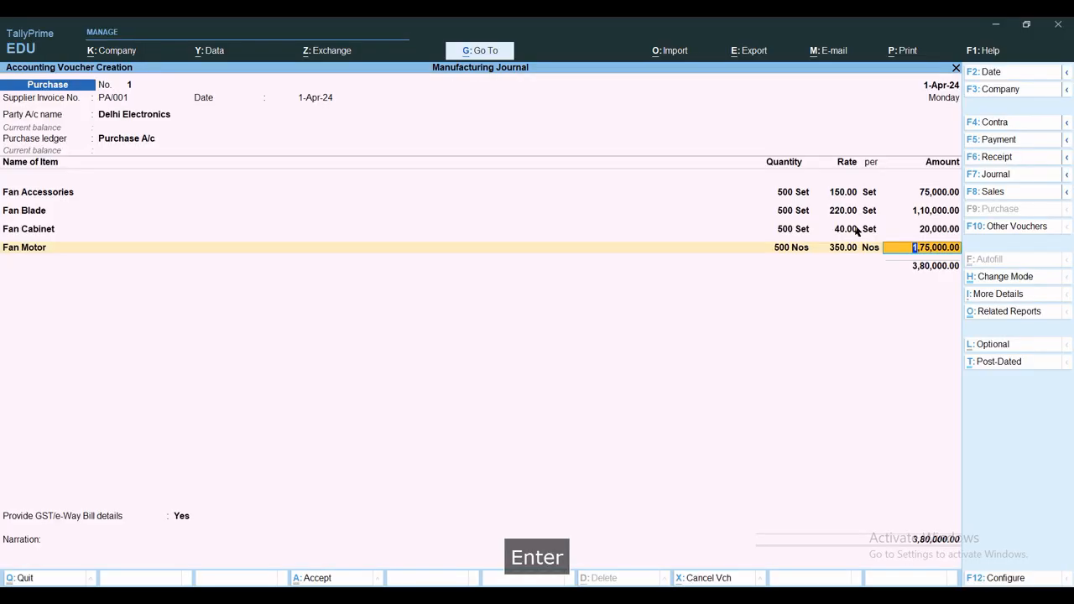
key(Return)
Start a new ledger named Input IGST in the purchase voucher and place it under Duties & Taxes
key(alt+c)
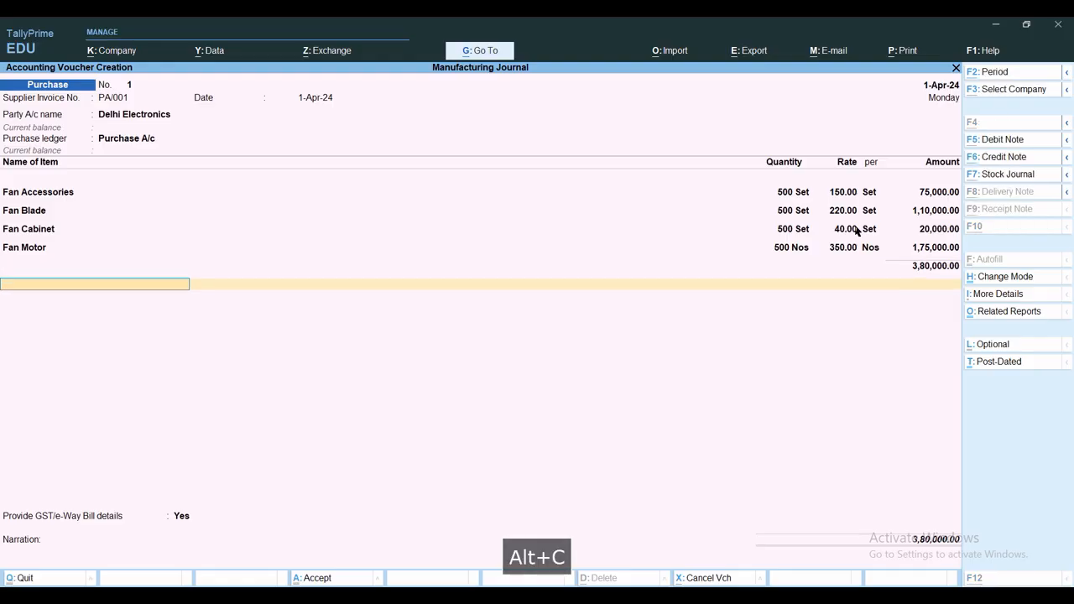
text(Input)
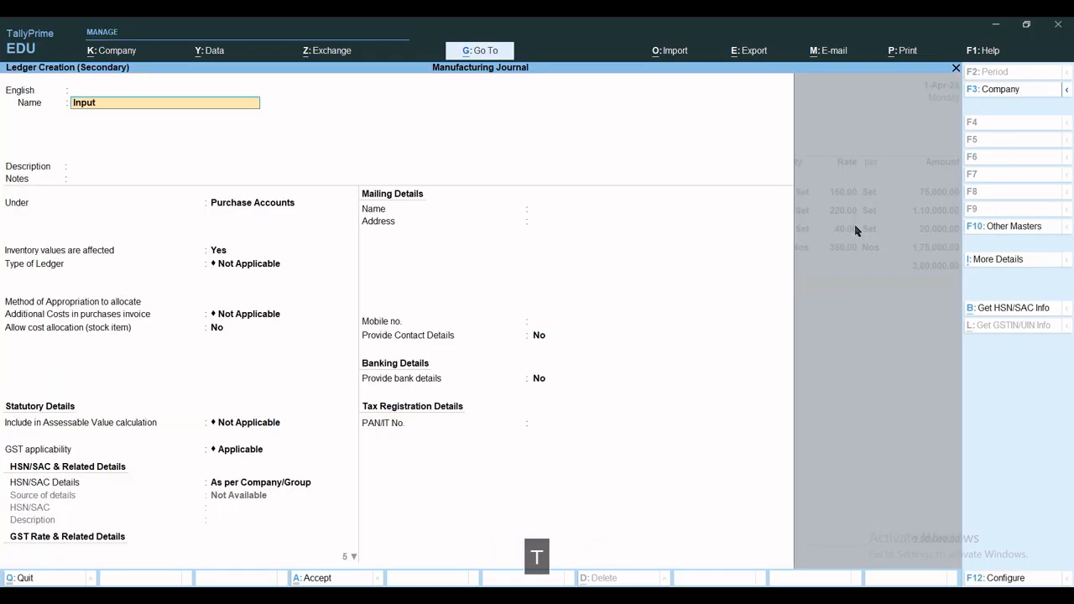
text( IGST)
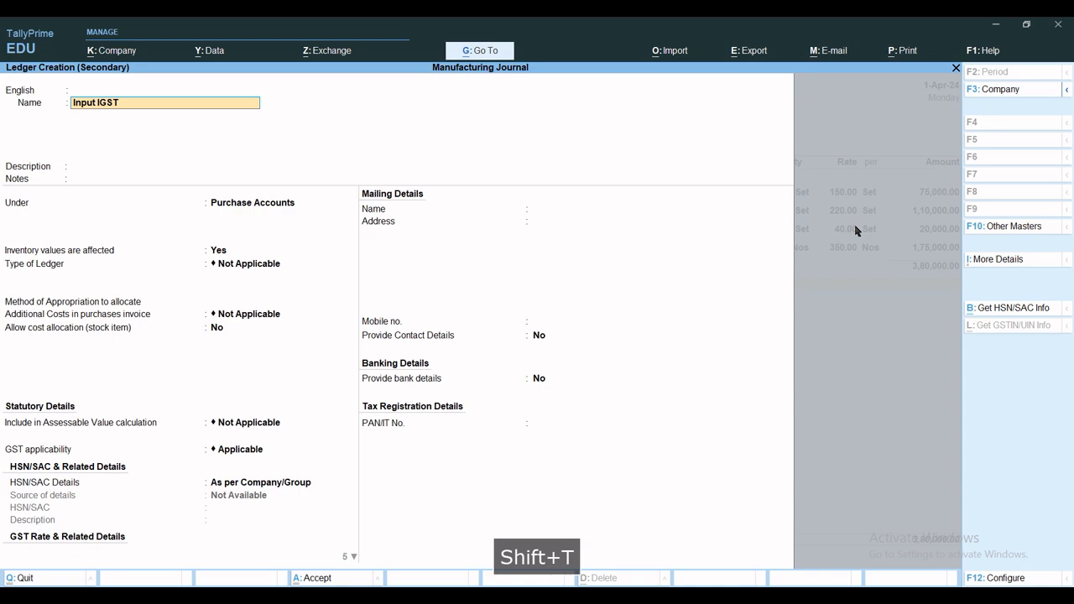
key(Return)
key(Return)
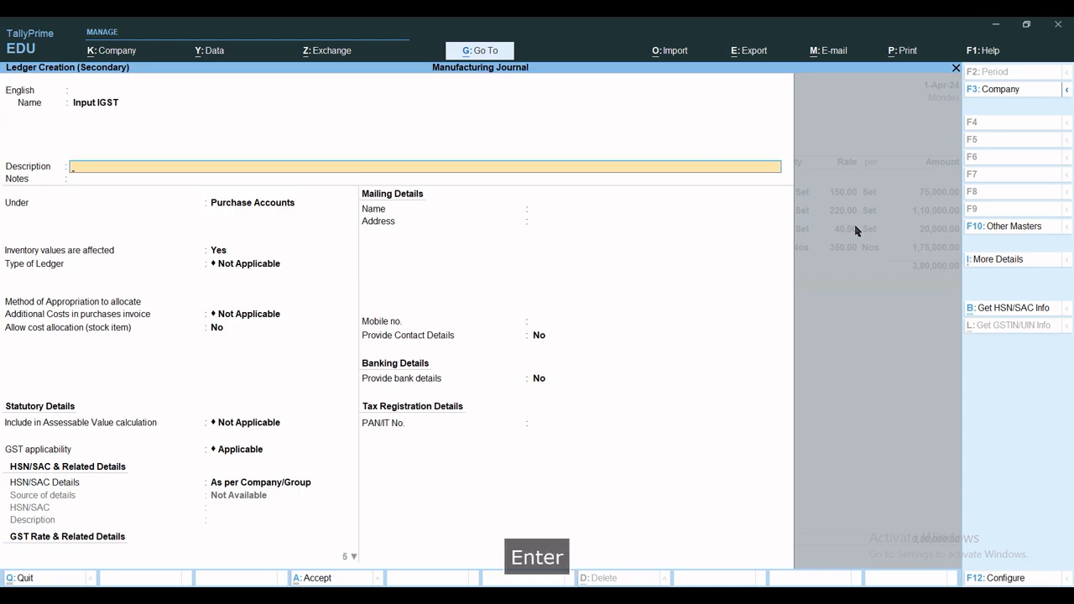
key(Return)
text(Duti)
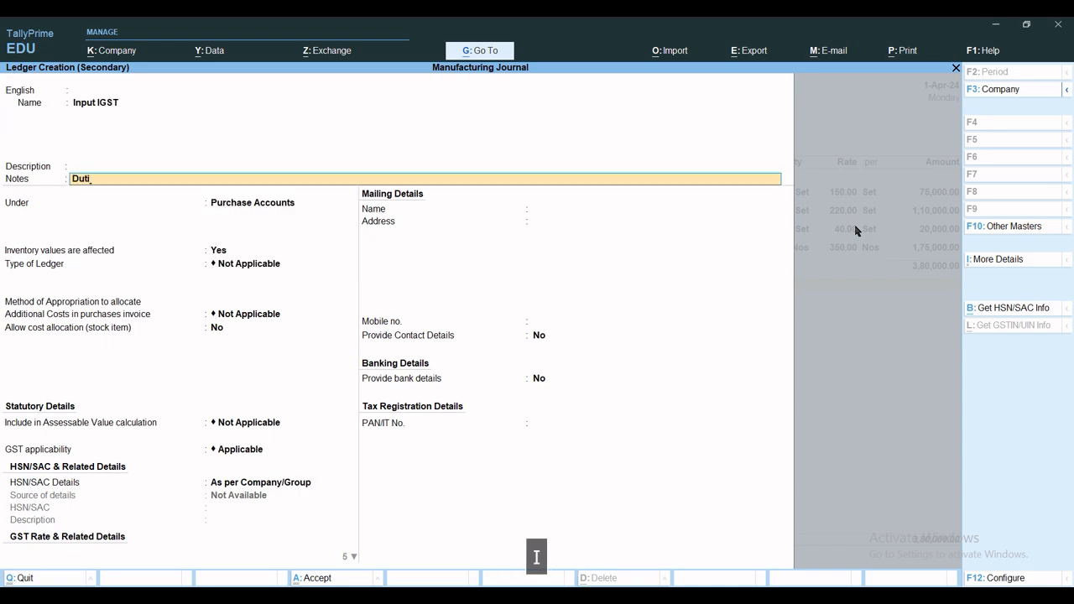
key(BackSpace)
key(BackSpace)
key(BackSpace)
key(BackSpace)
key(Return)
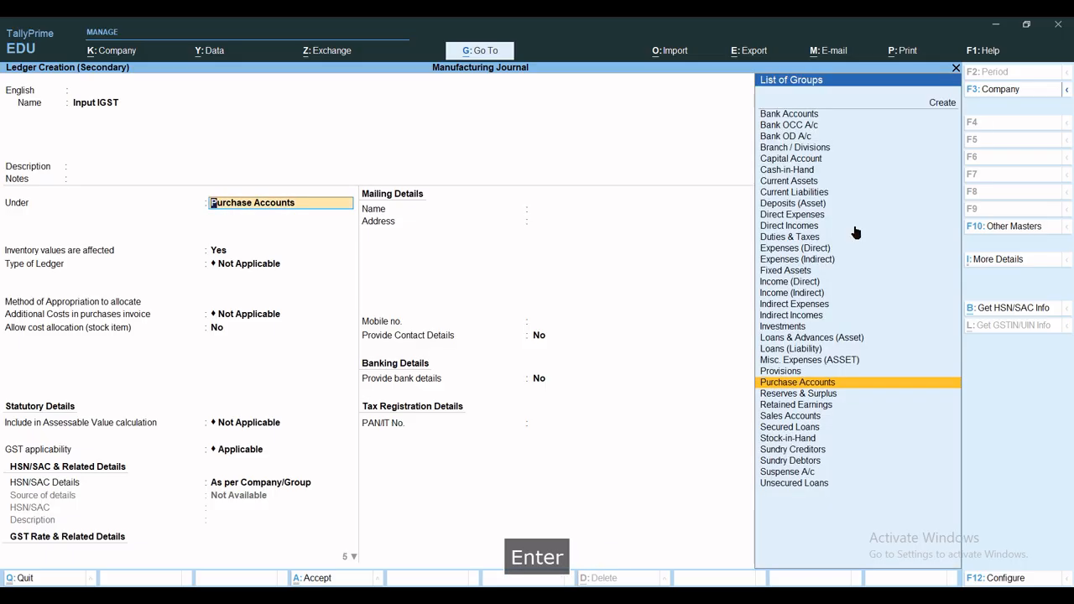
text(Dut)
key(Return)
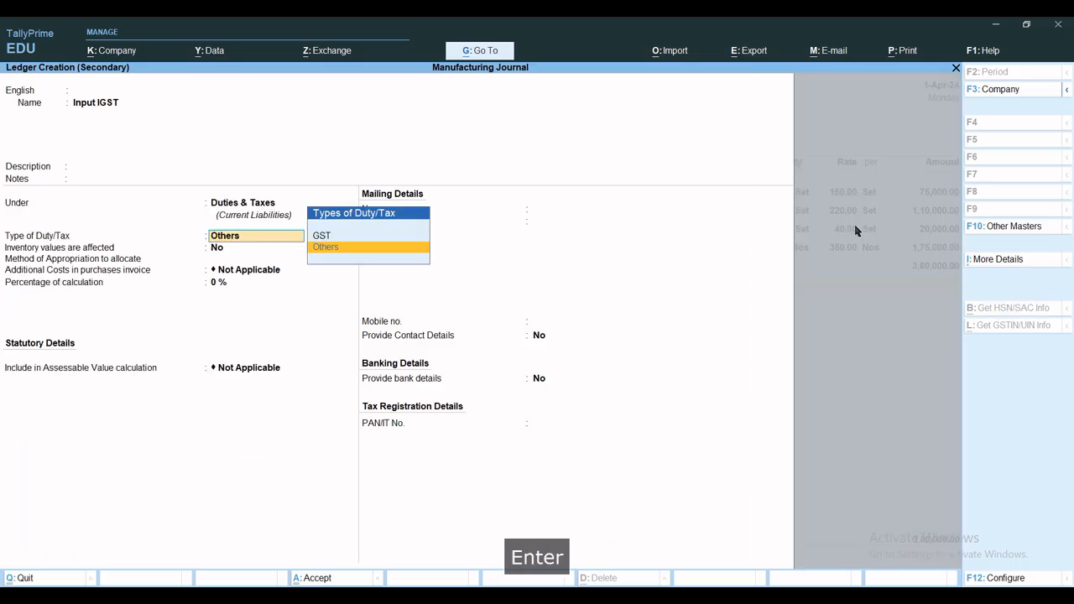
Set the Input IGST ledger's duty type to GST and tax type to IGST, and save the ledger
key(Up)
key(Return)
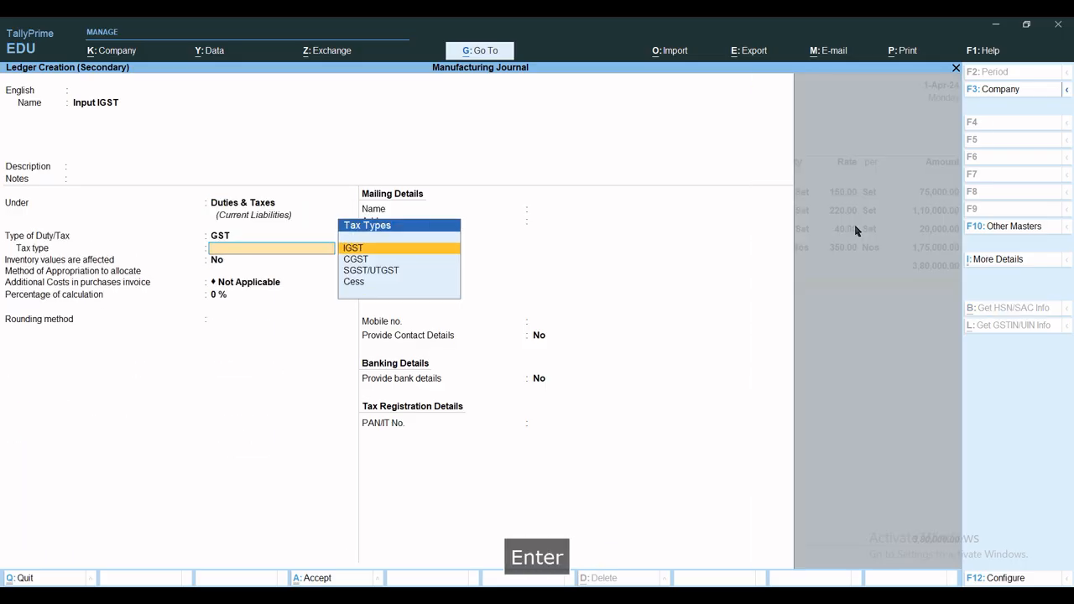
key(Return)
key(ctrl+a)
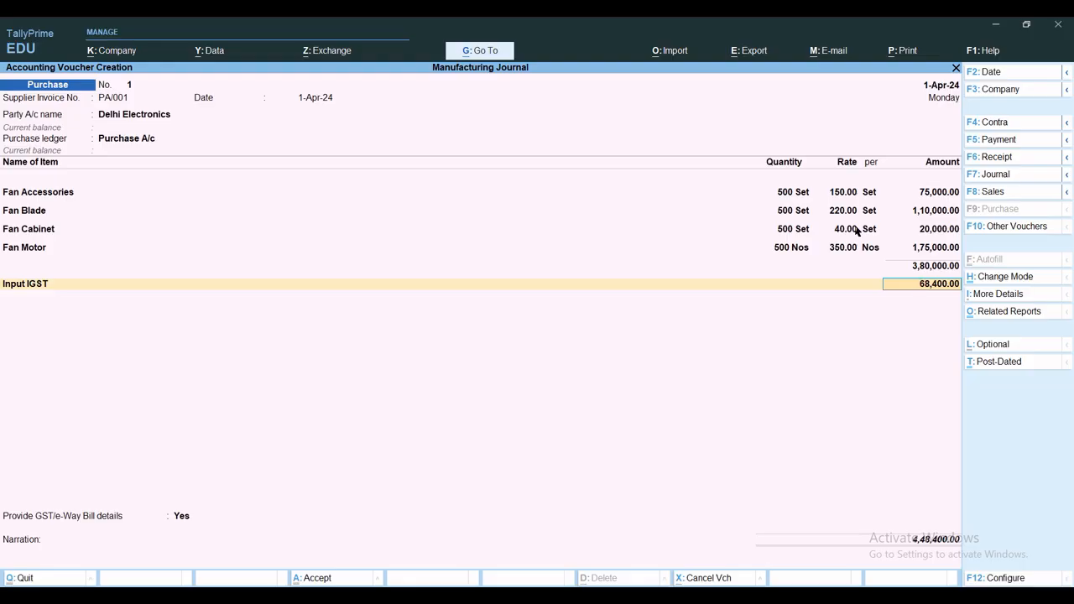
Accept the Input IGST line, set Provide GST/e-Way Bill details to No, save the purchase voucher, and leave voucher entry
key(Return)
key(Return)
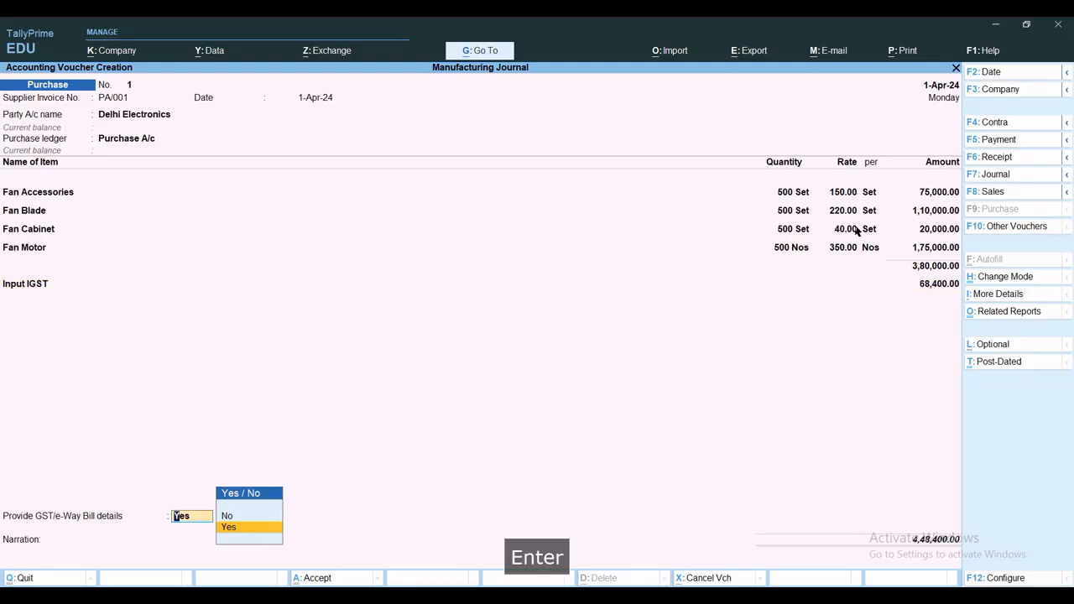
key(Up)
key(Return)
key(ctrl+a)
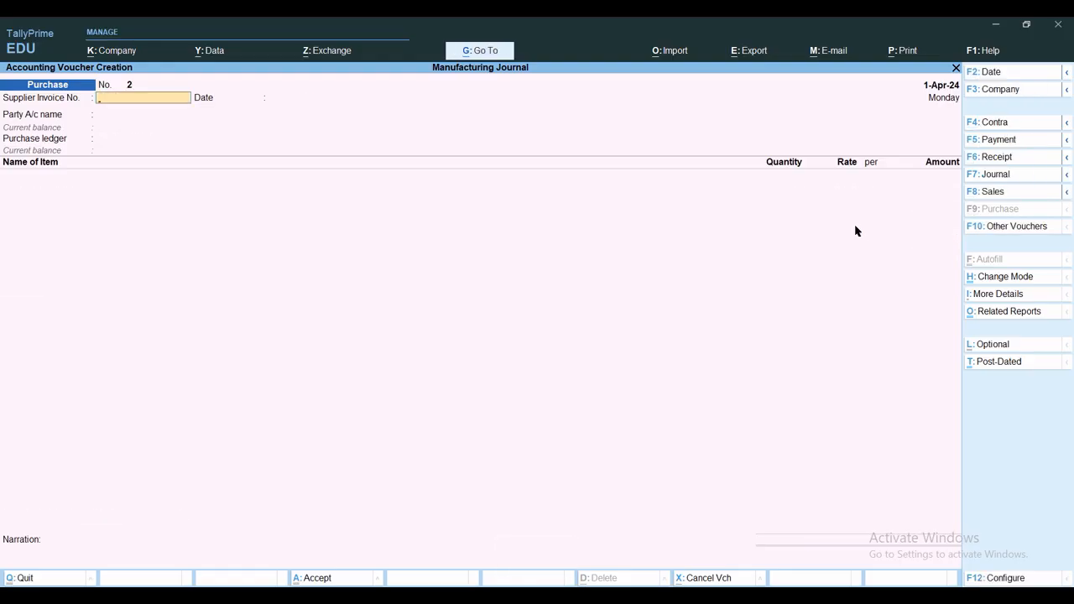
key(Escape)
key(Escape)
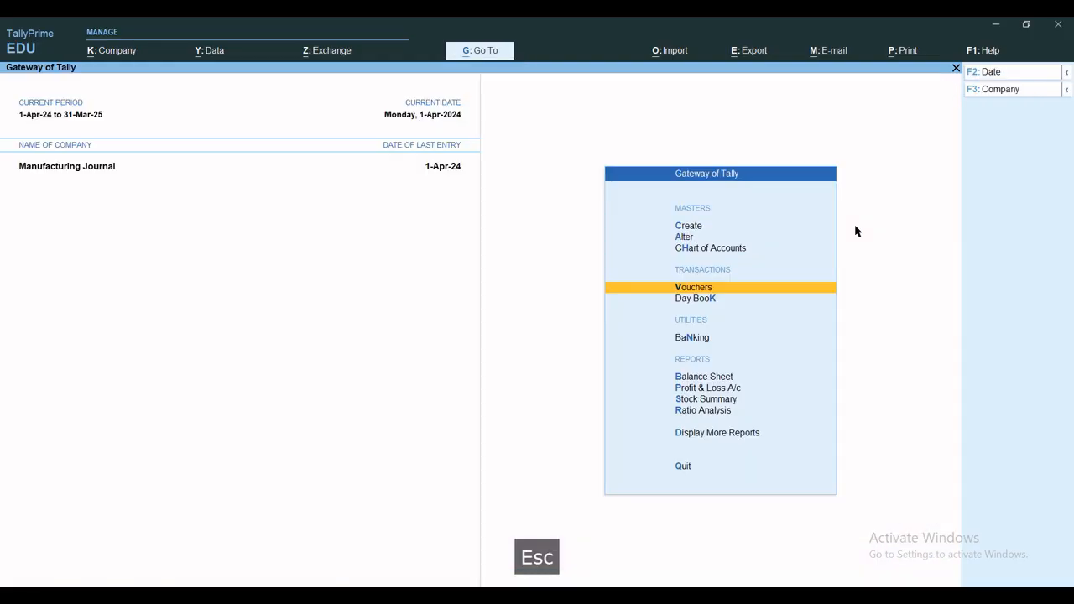
key(Escape)
key(Escape)
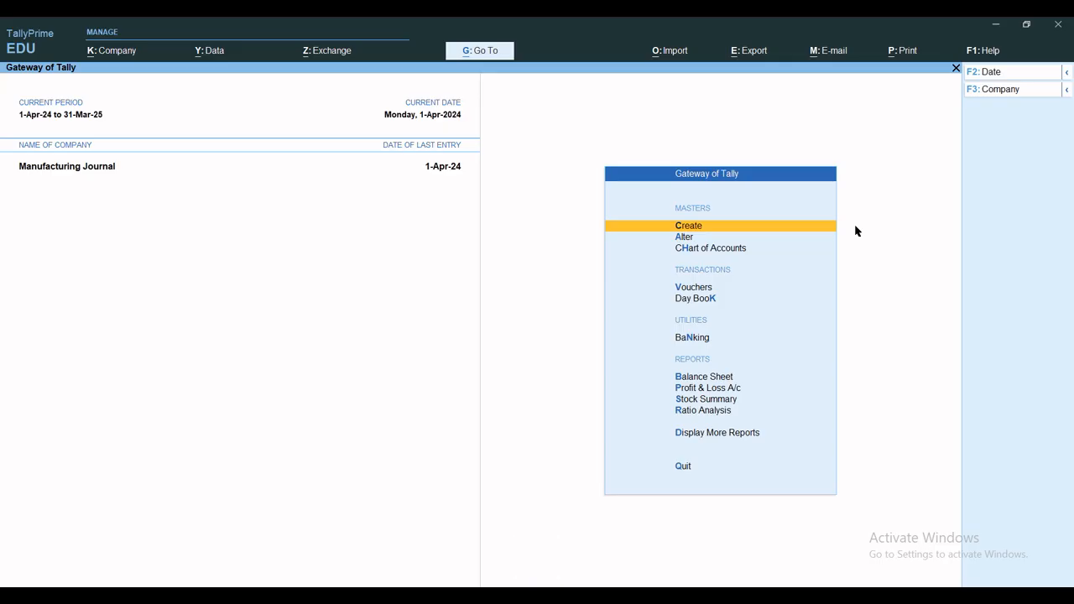
Review the Delhi Electronics purchase voucher in the April Purchase Register, and return to the Gateway of Tally
key(d)
key(a)
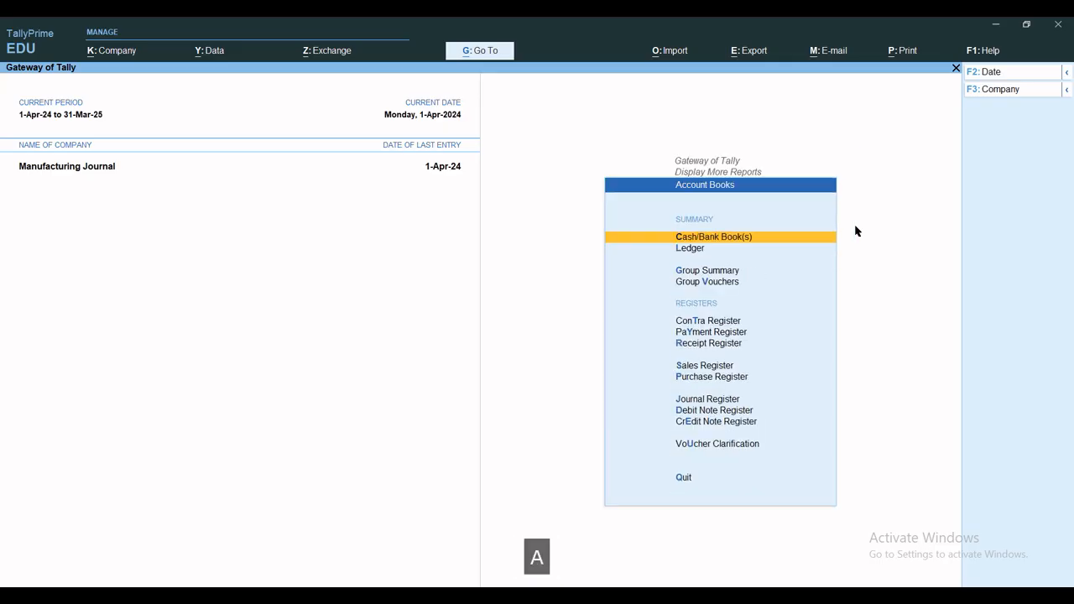
key(p)
key(Return)
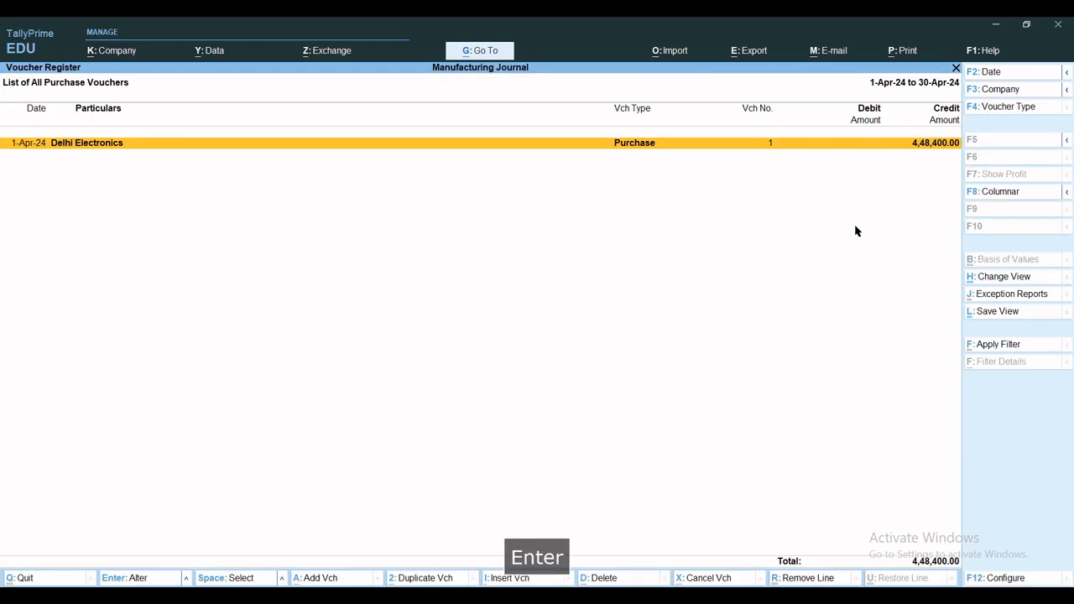
key(Return)
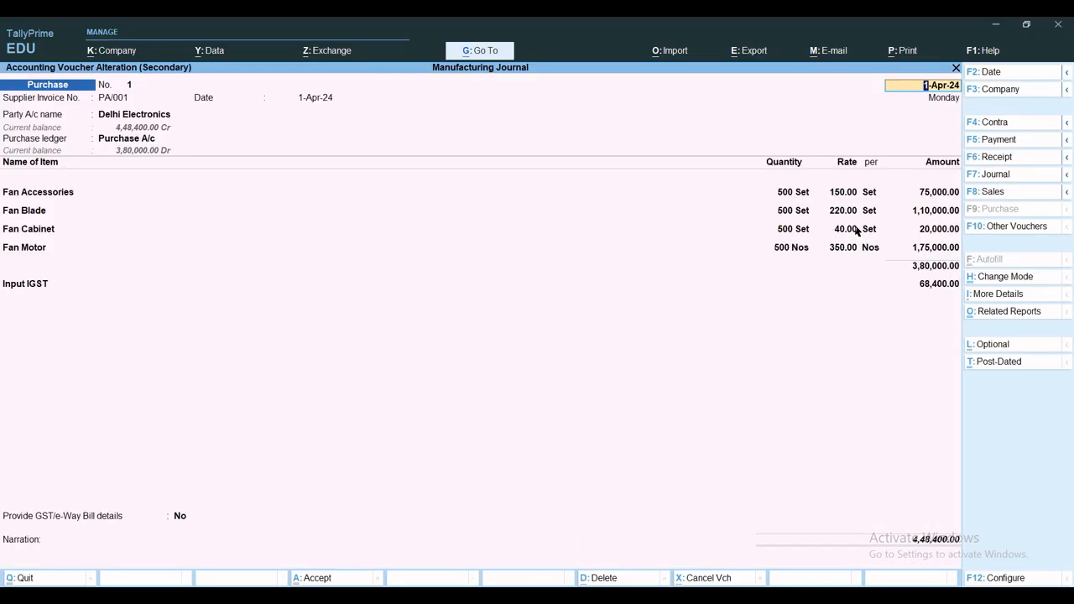
key(Escape)
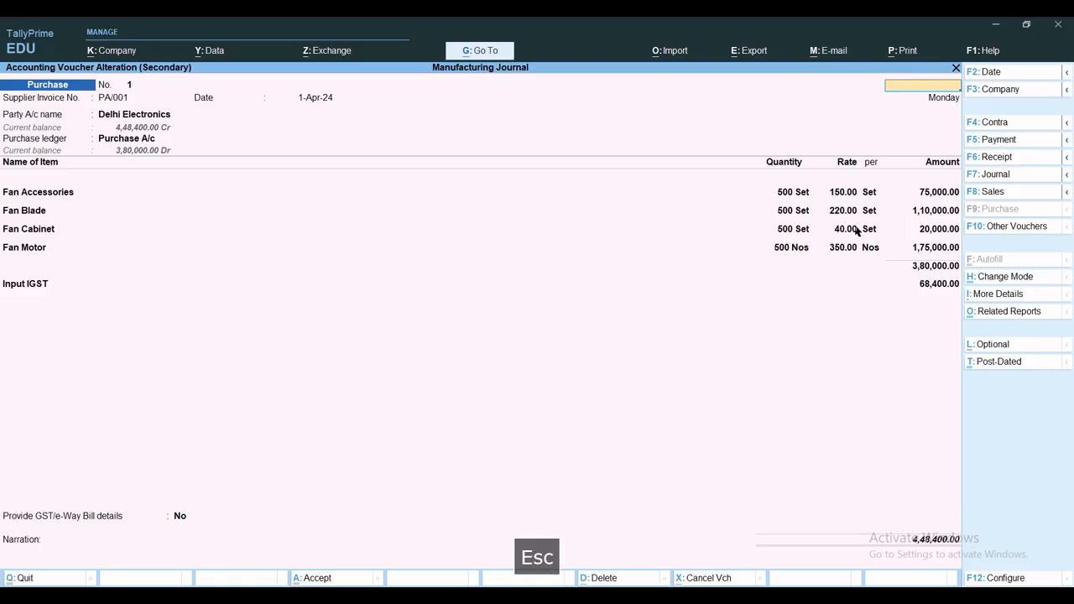
key(Escape)
key(Escape)
key(Escape)
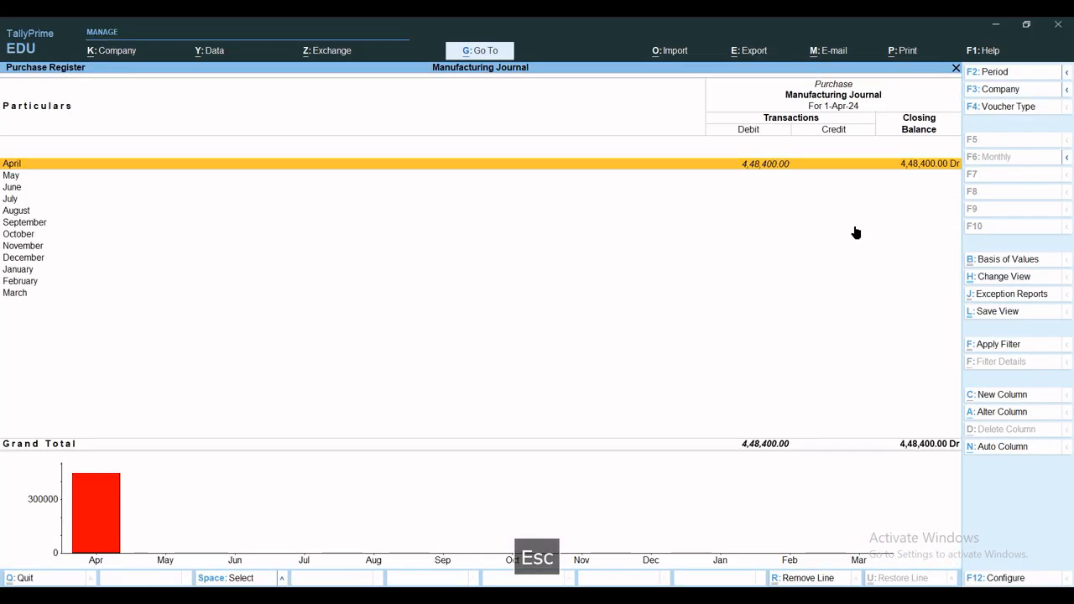
key(Escape)
key(Escape)
key(Escape)
key(Escape)
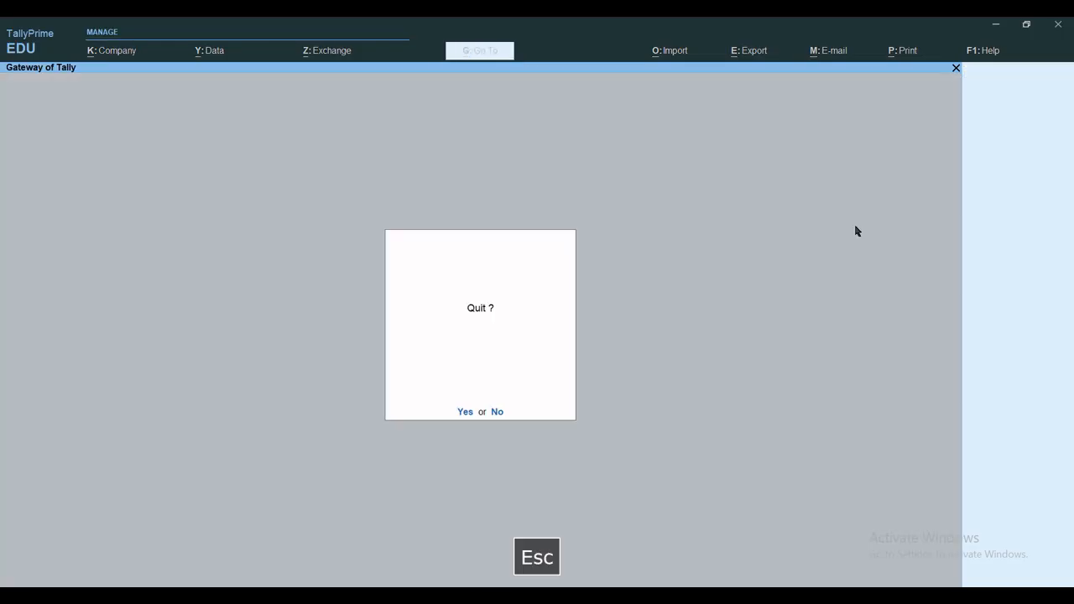
key(Escape)
View the Stock Summary with the Raw Material group expanded to item quantities, rates and values, and close the report
key(s)
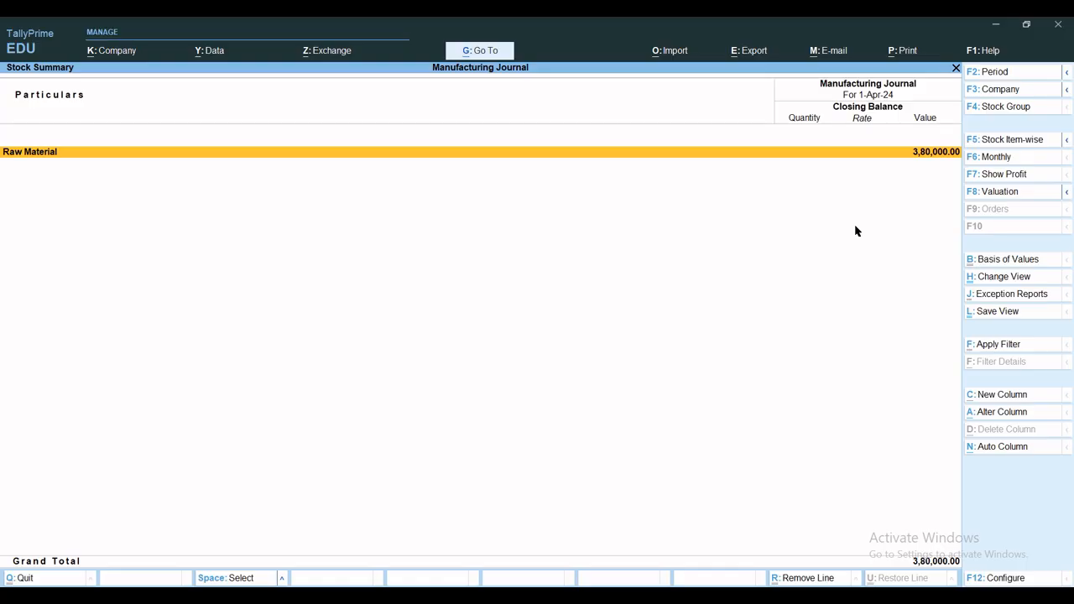
key(alt+F1)
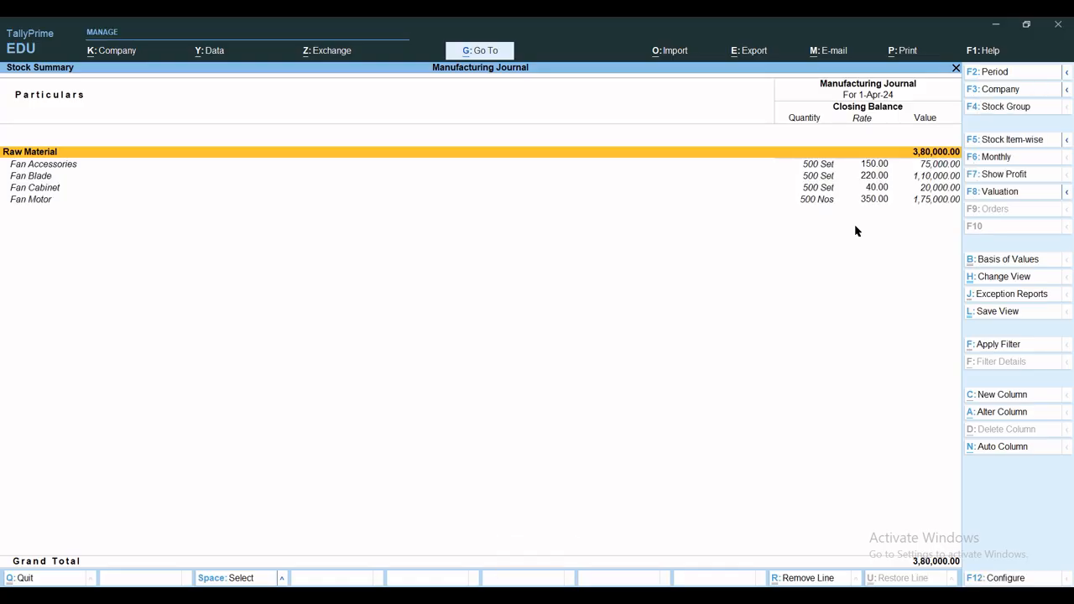
key(Escape)
key(Escape)
key(Escape)
key(Escape)
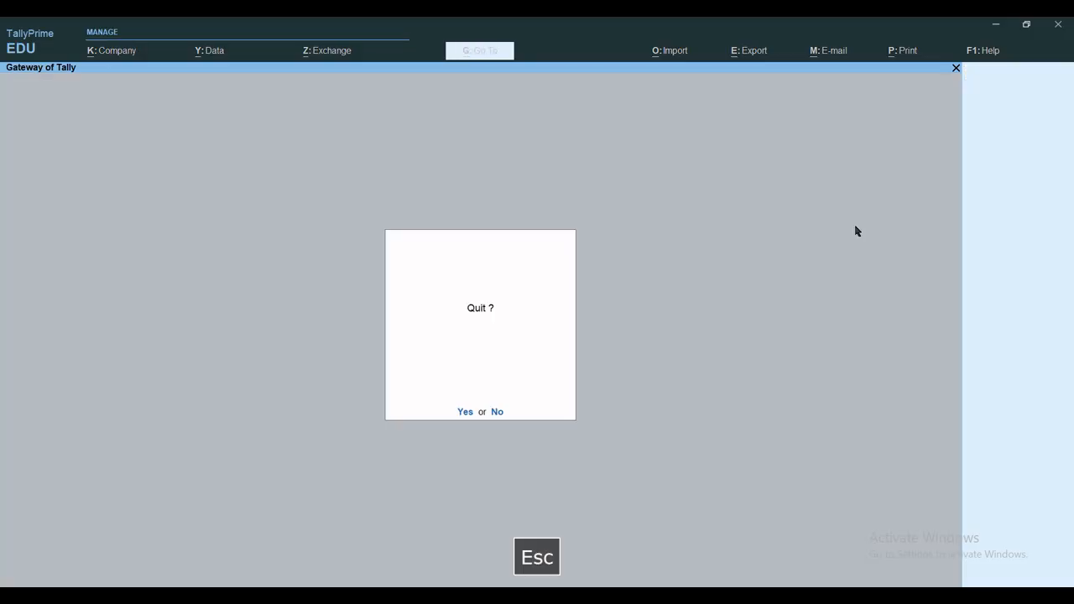
key(Escape)
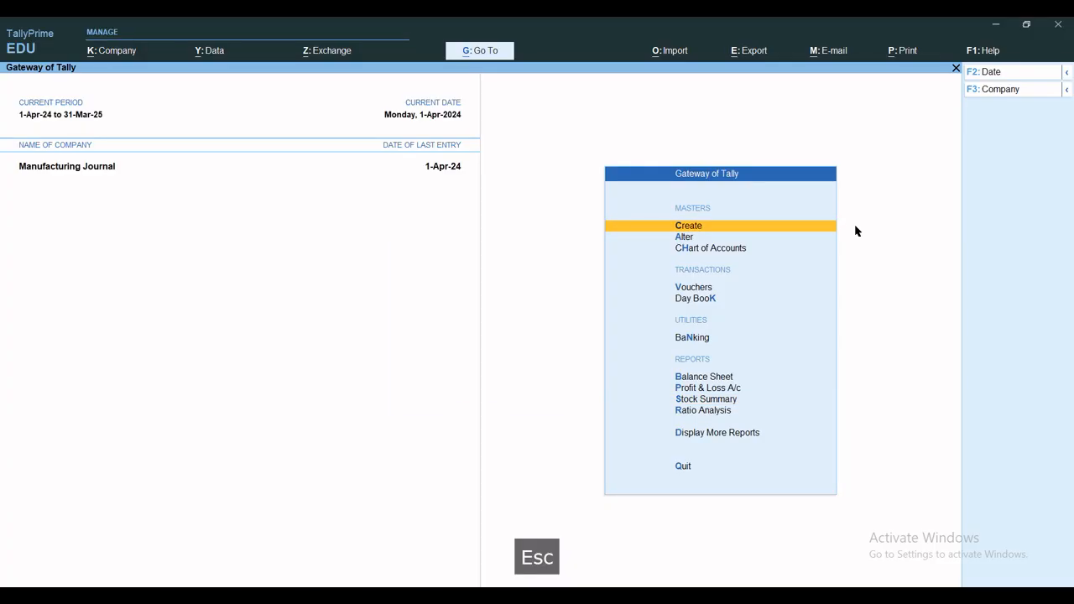
Change the current date to 2-Apr-24 and open a new MFG Journal voucher
key(F2)
text(2-4-2024)
key(Return)
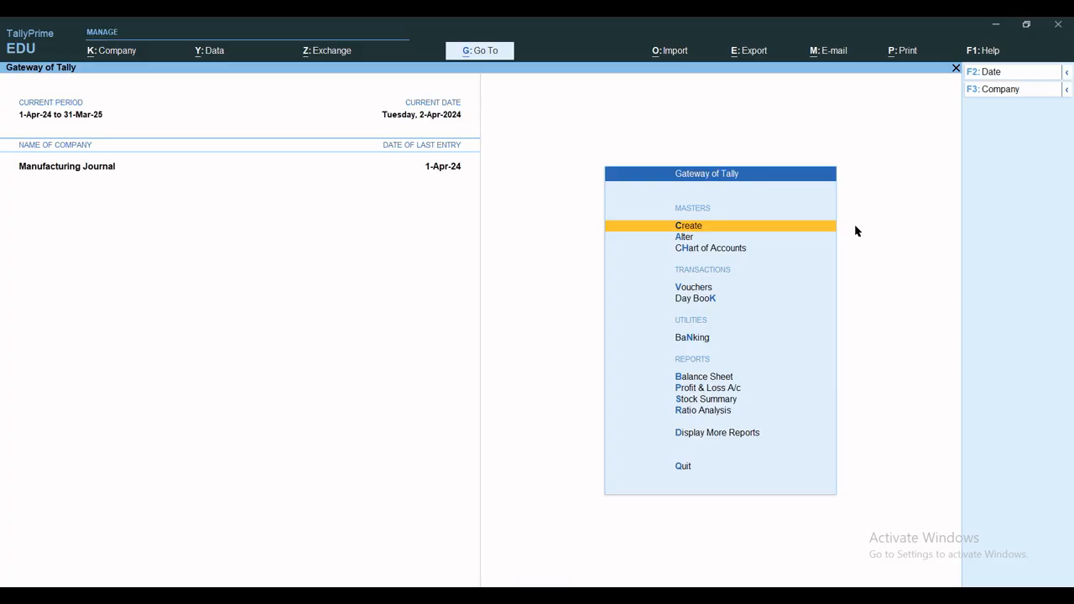
key(v)
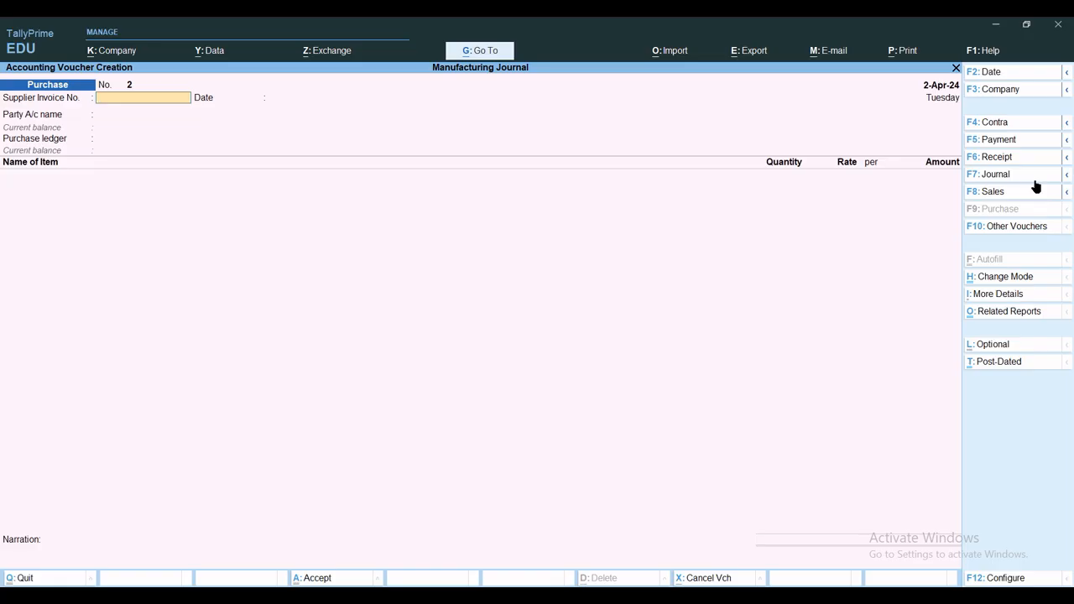
key(alt+F7)
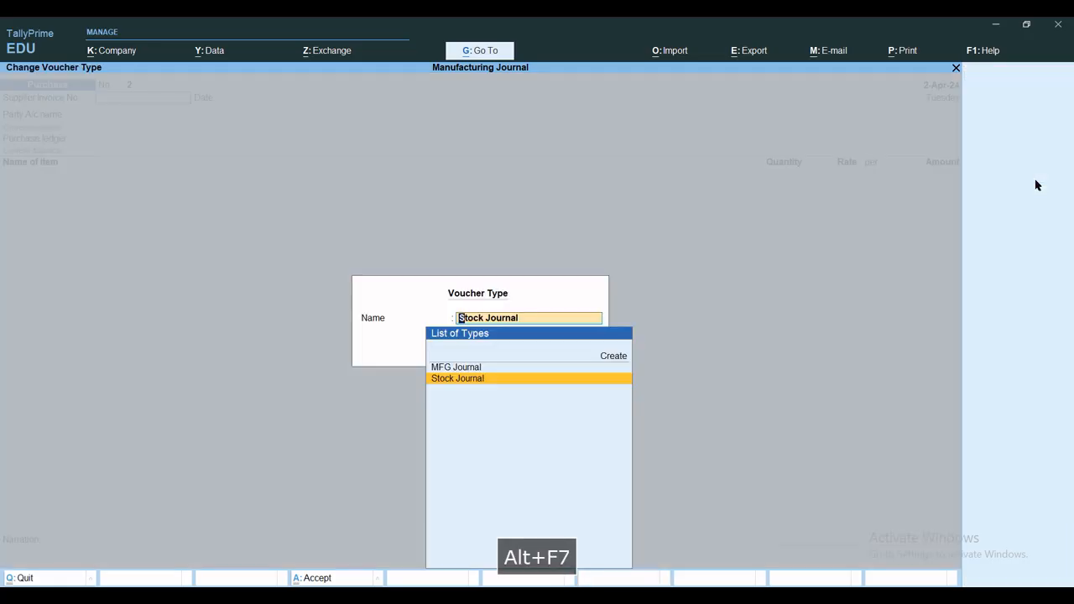
key(Up)
key(Return)
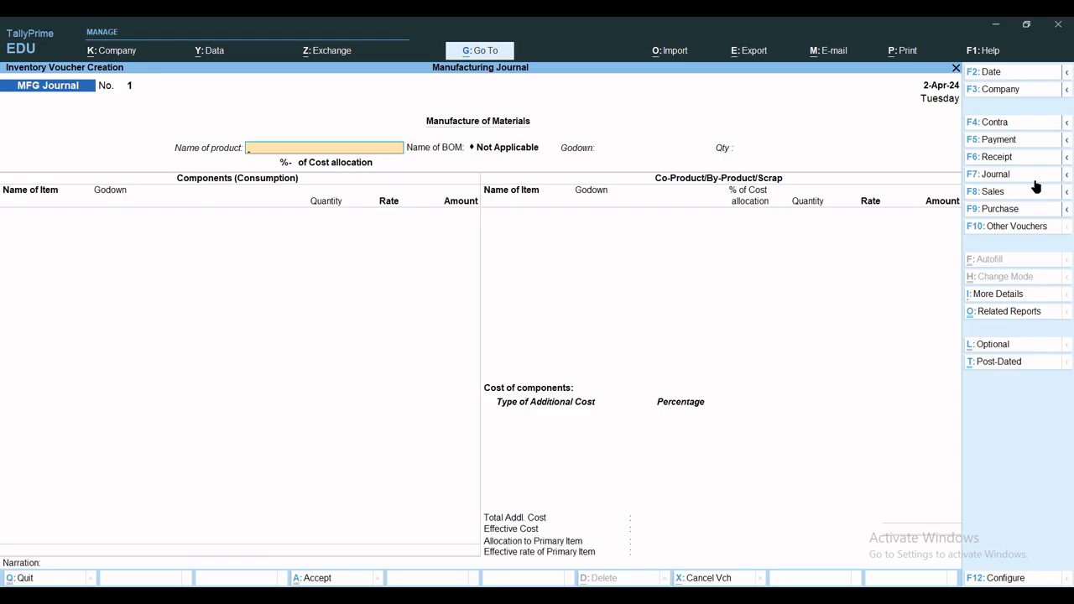
Enter Usha Ceiling Fan 18" with its BOM as the product, in Finish Goods Godown, quantity 300 Pcs, cost tracking Not Applicable
text(Us)
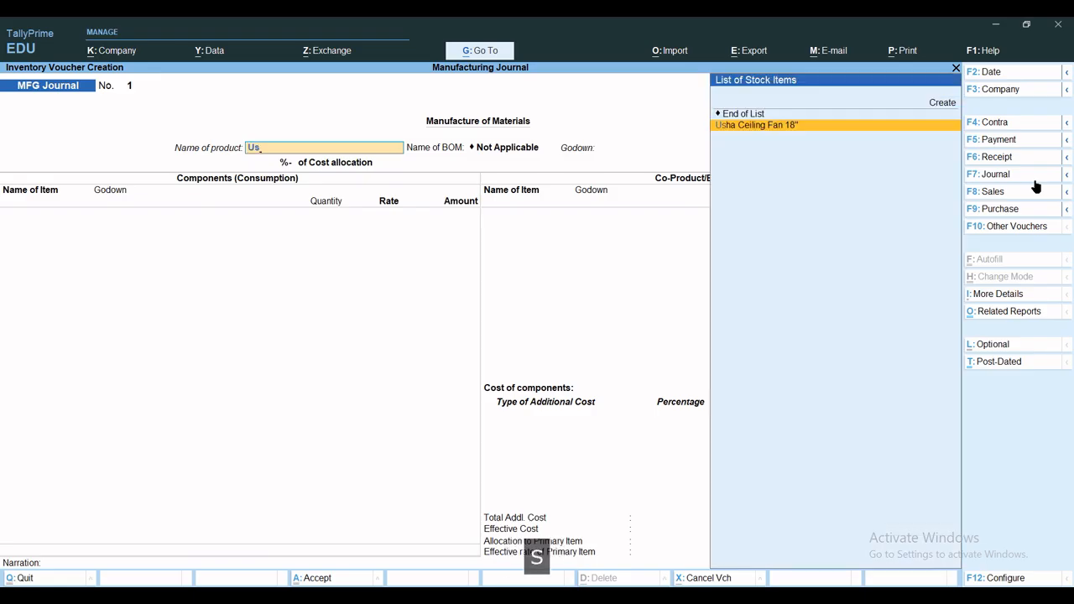
key(Return)
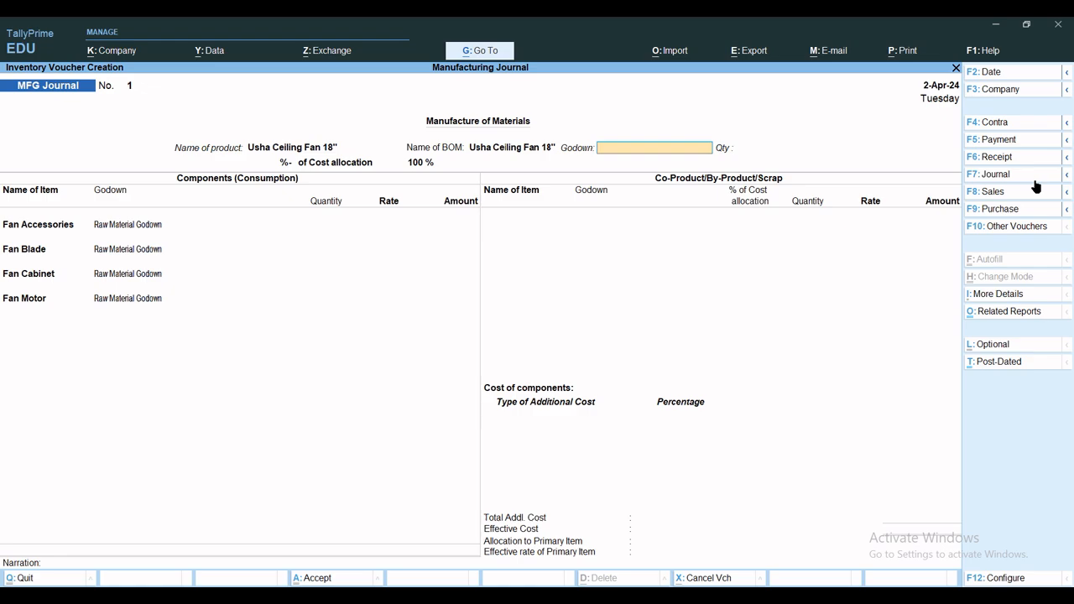
text(Fi)
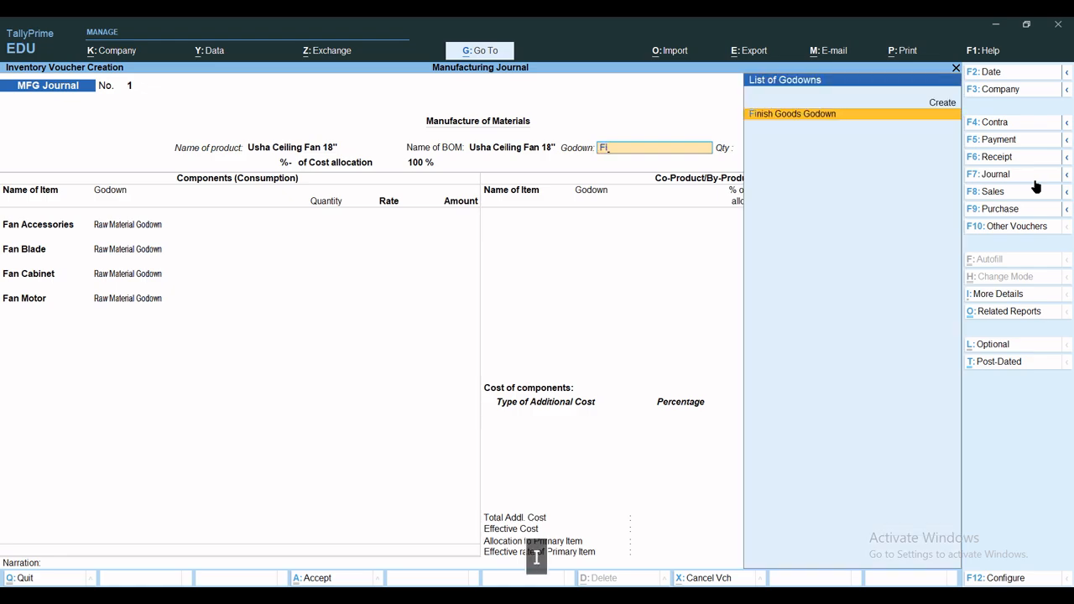
key(Return)
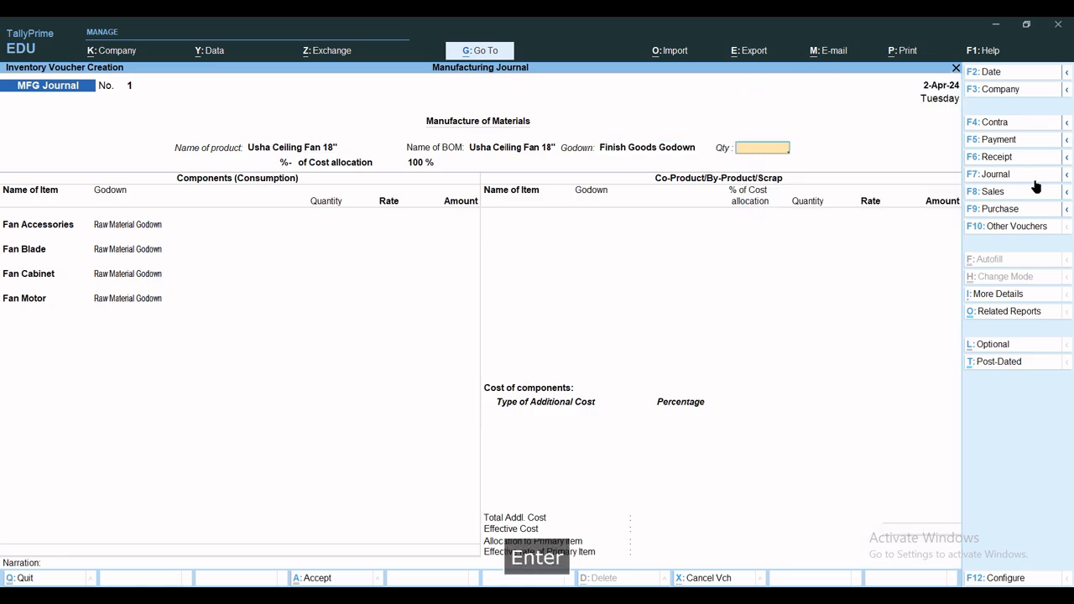
text(300)
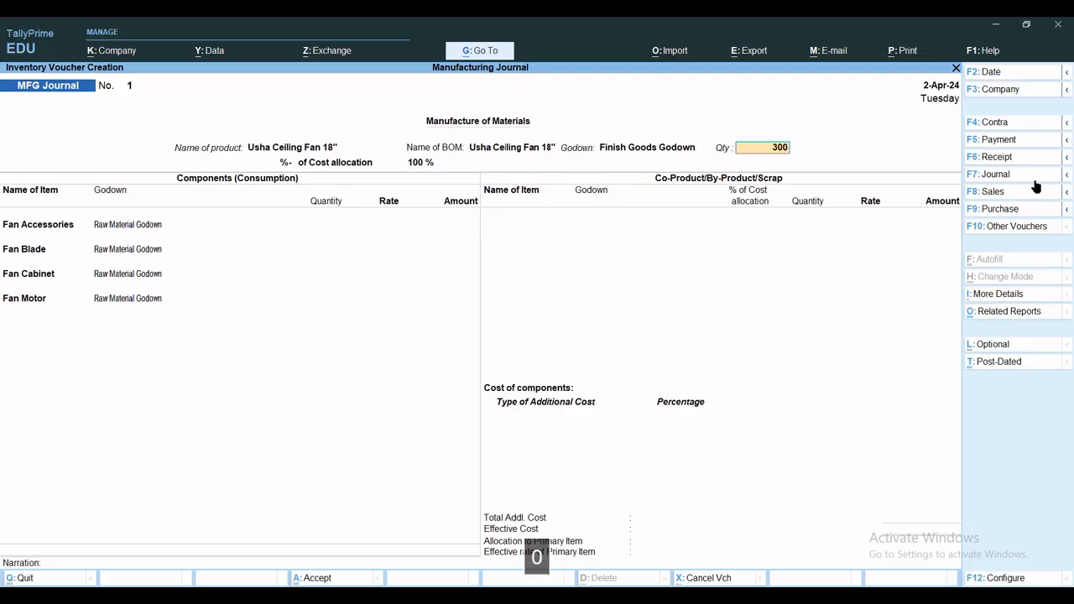
key(Return)
Accept the BOM's component lines from Raw Material Godown without changes, save the MFG Journal voucher, and return to the Gateway of Tally
key(Return)
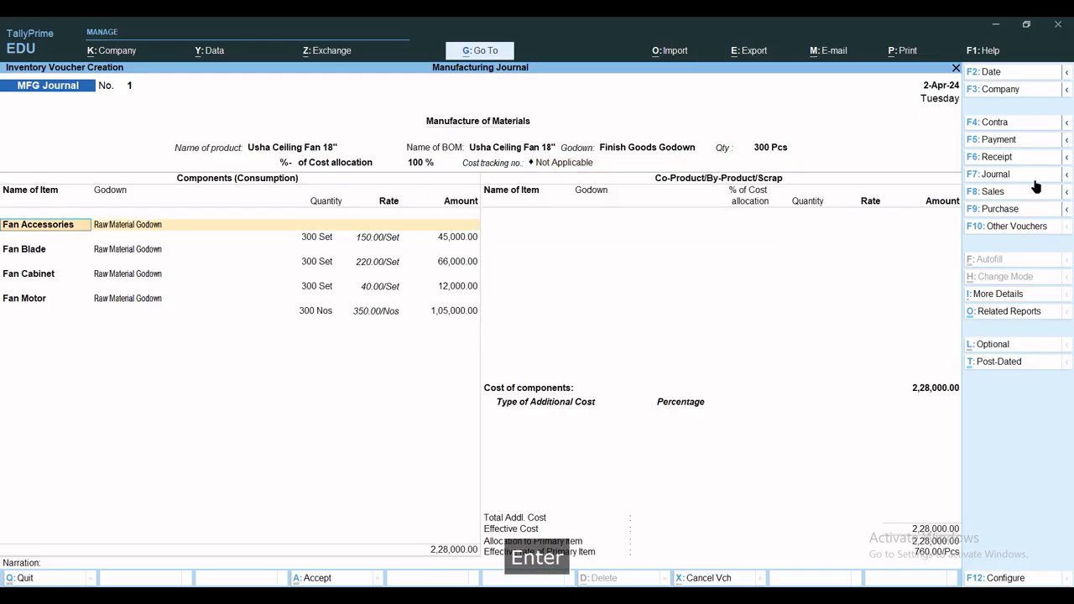
key(Return)
key(Return)
key(Return)
key(Return)
key(Return)
key(Return)
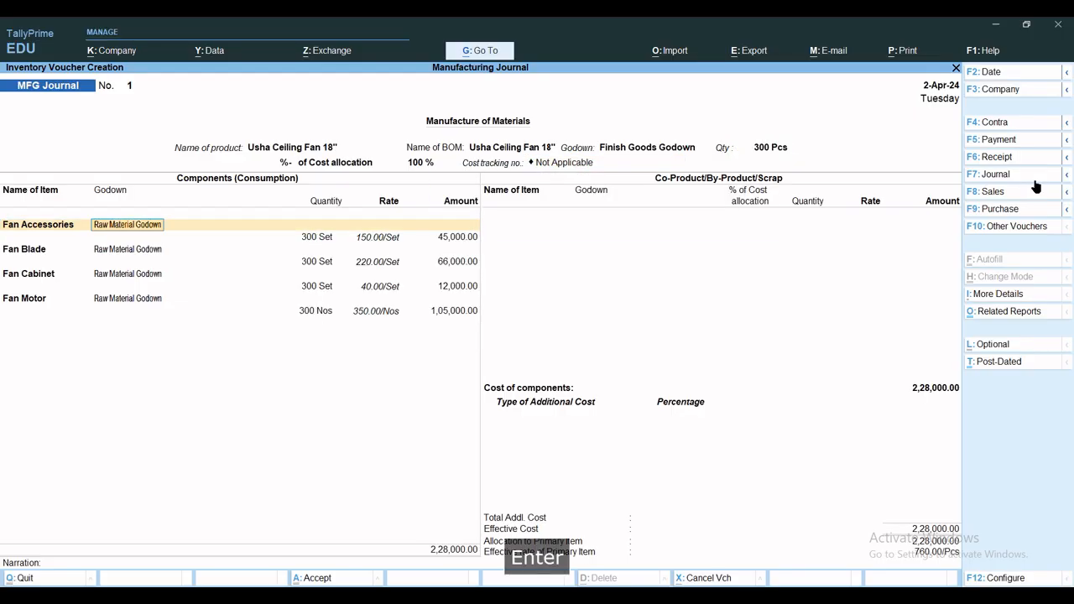
key(Return)
key(Return)
key(Return)
key(Return)
key(Return)
key(Return)
key(Return)
key(Return)
key(Return)
key(Return)
key(Return)
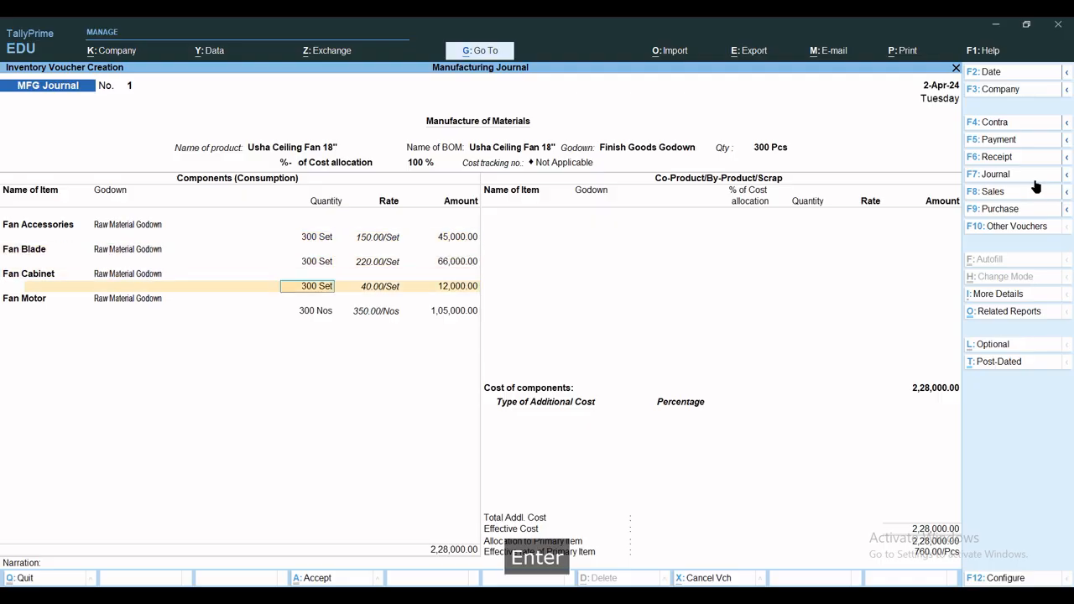
key(Return)
key(Return)
key(Return)
key(Return)
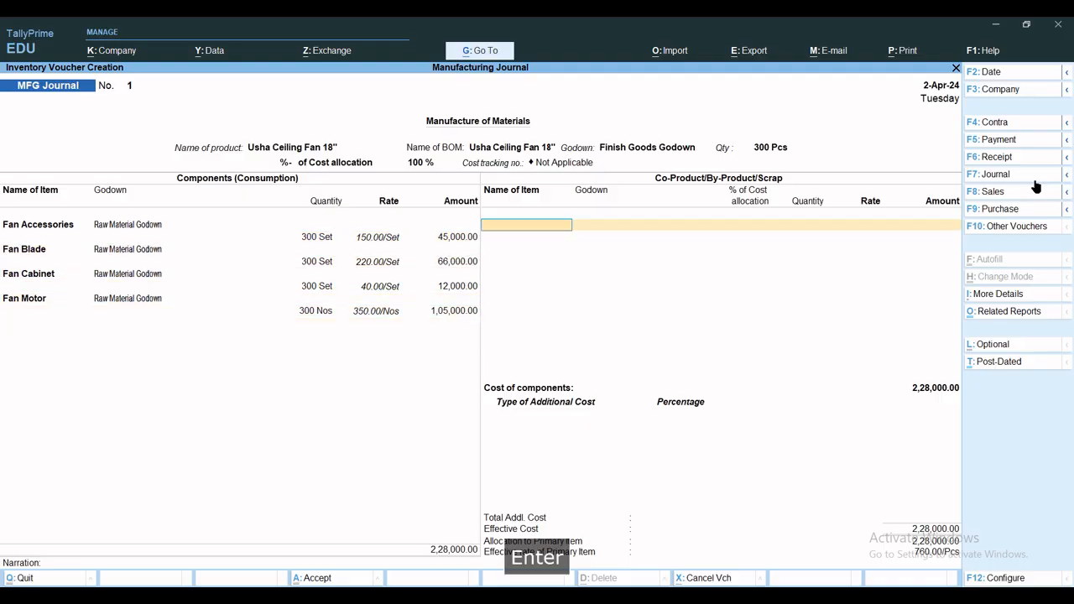
key(ctrl+a)
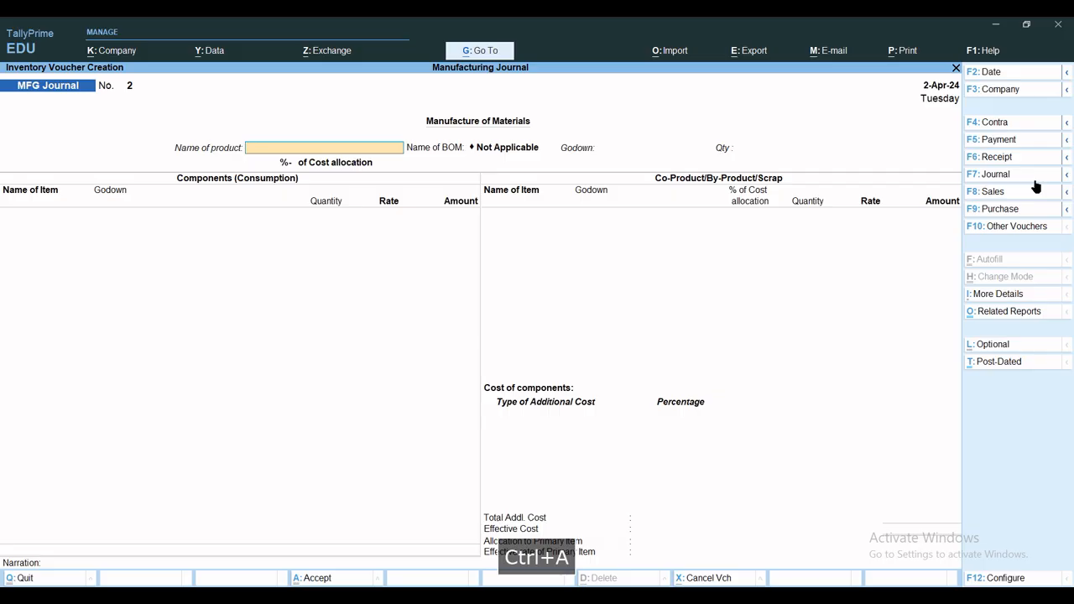
key(Escape)
key(Escape)
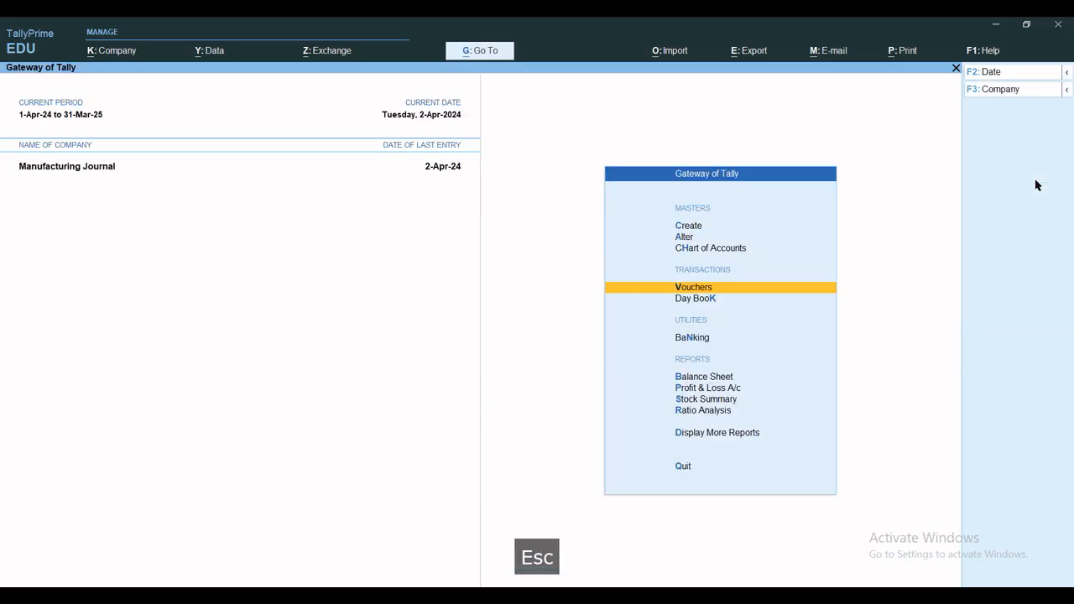
key(Escape)
key(Escape)
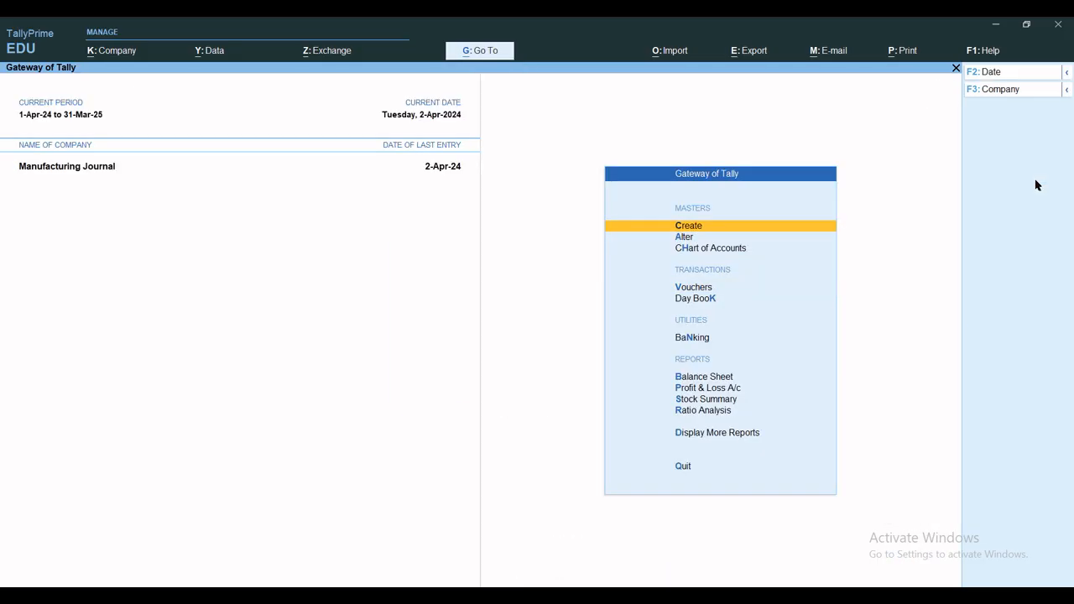
View the Stock Summary in detailed form, with item quantities, rates and values under Finish Goods and Raw Material, and close the report
key(s)
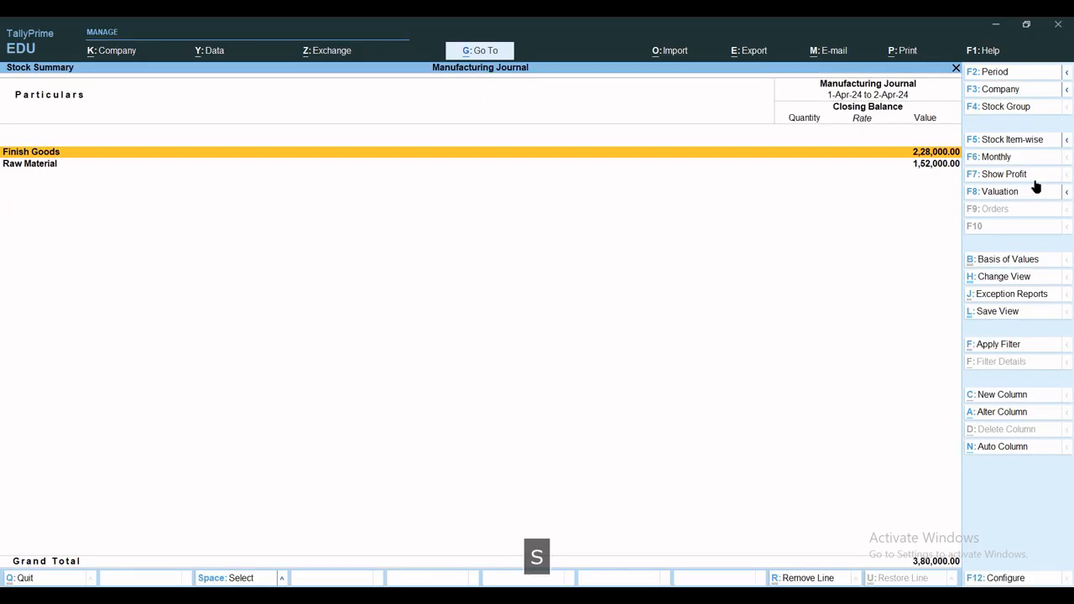
key(alt+F1)
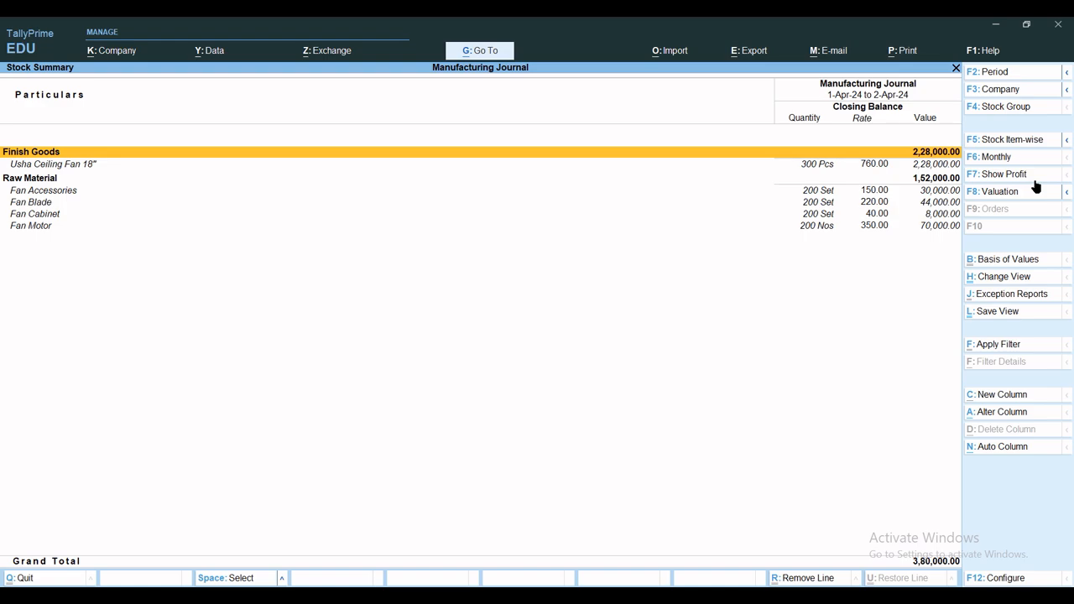
key(Escape)
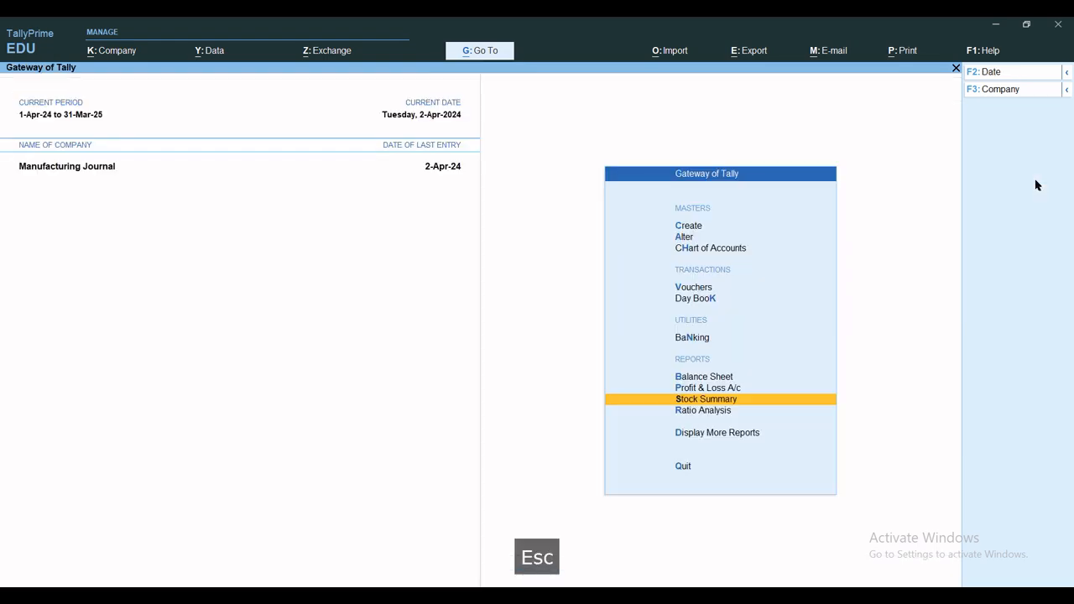
key(Escape)
key(Escape)
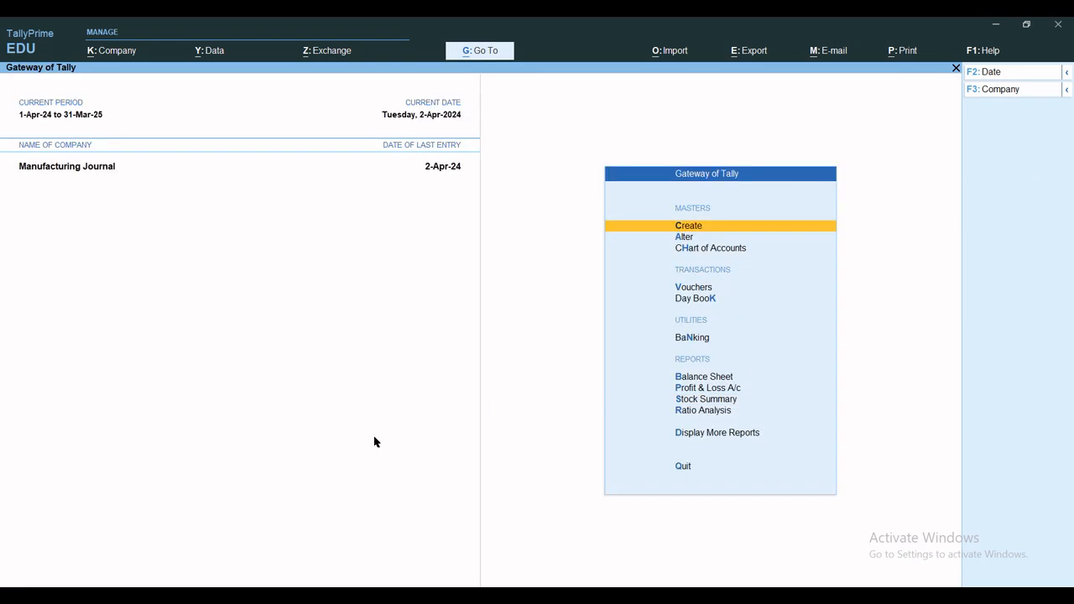
key(Escape)
key(Escape)
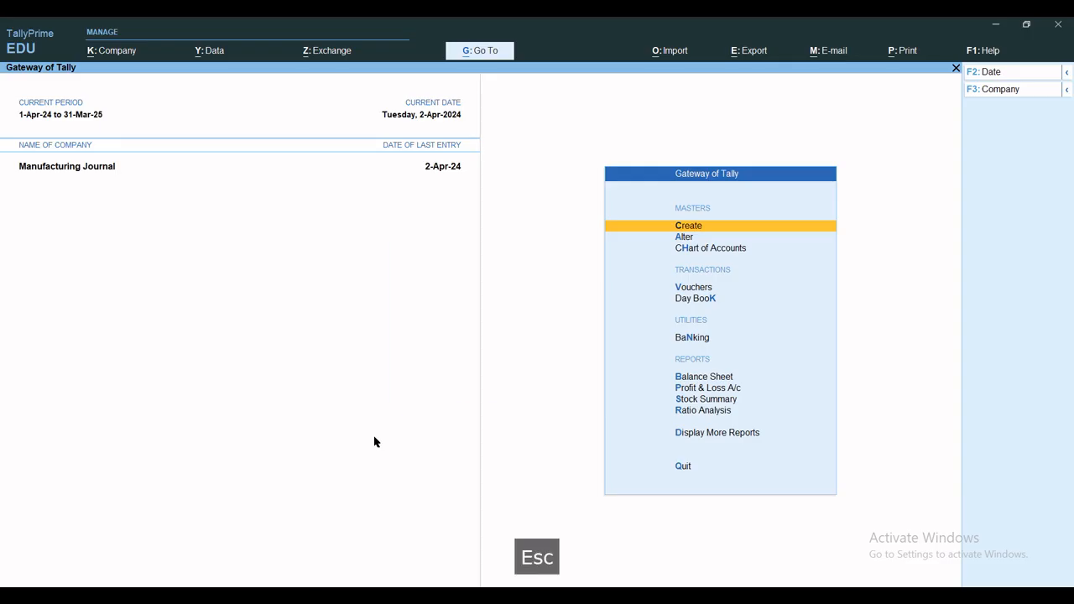
Review the Usha Ceiling Fan 18" MFG Journal voucher in the April Stock Journal Register, and return to the Gateway of Tally
key(d)
key(i)
key(t)
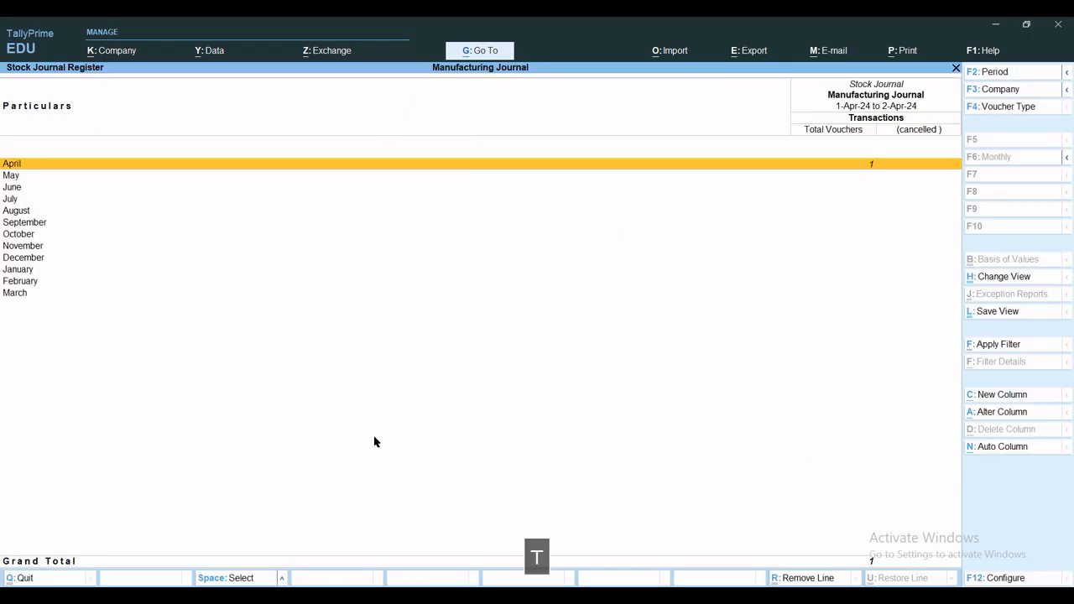
key(Return)
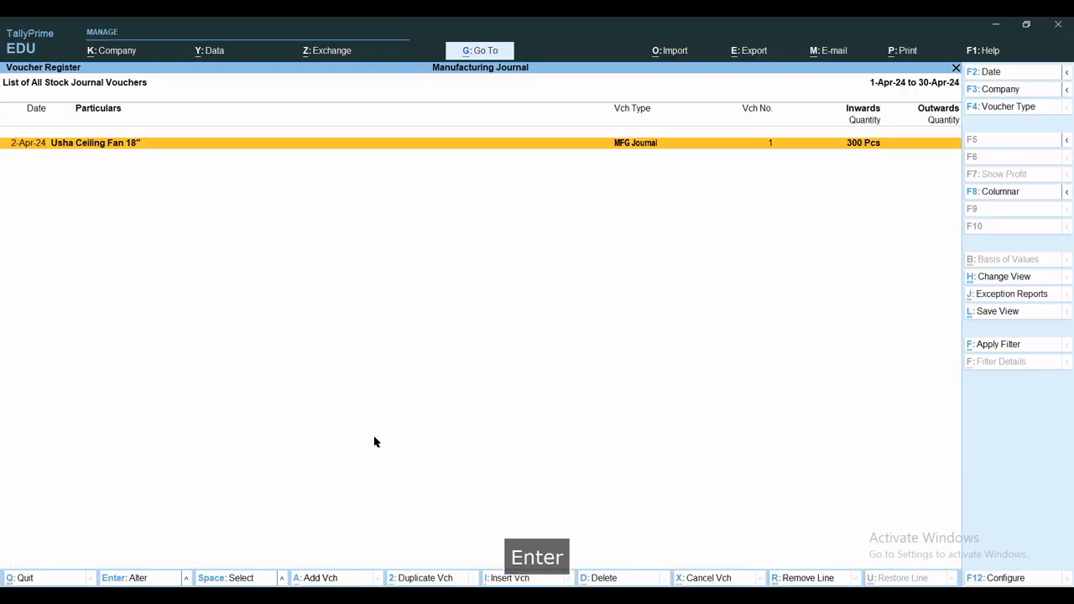
key(Return)
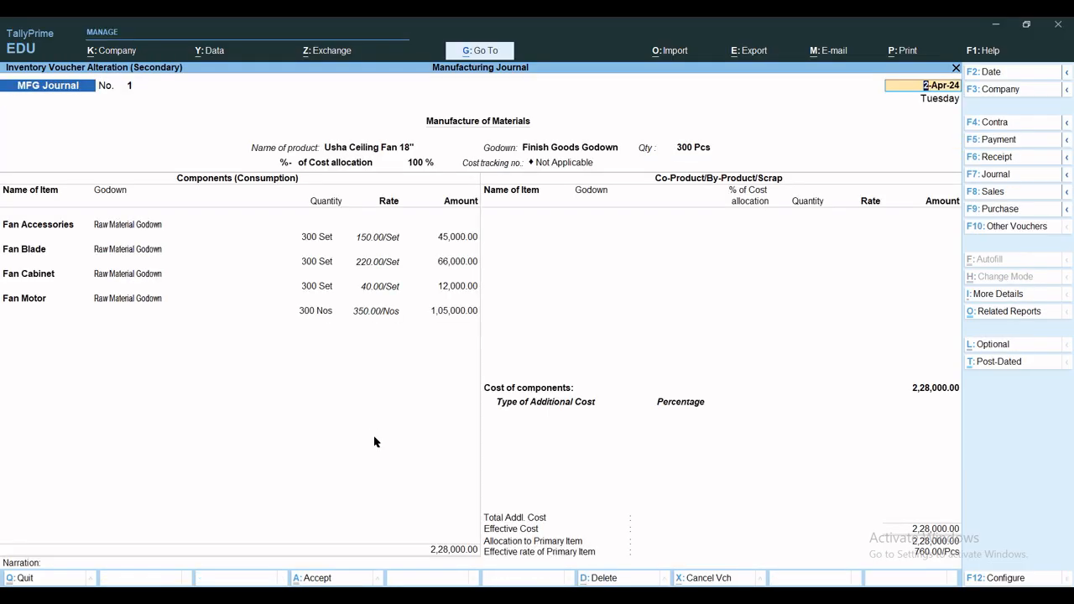
key(Escape)
key(Escape)
key(Escape)
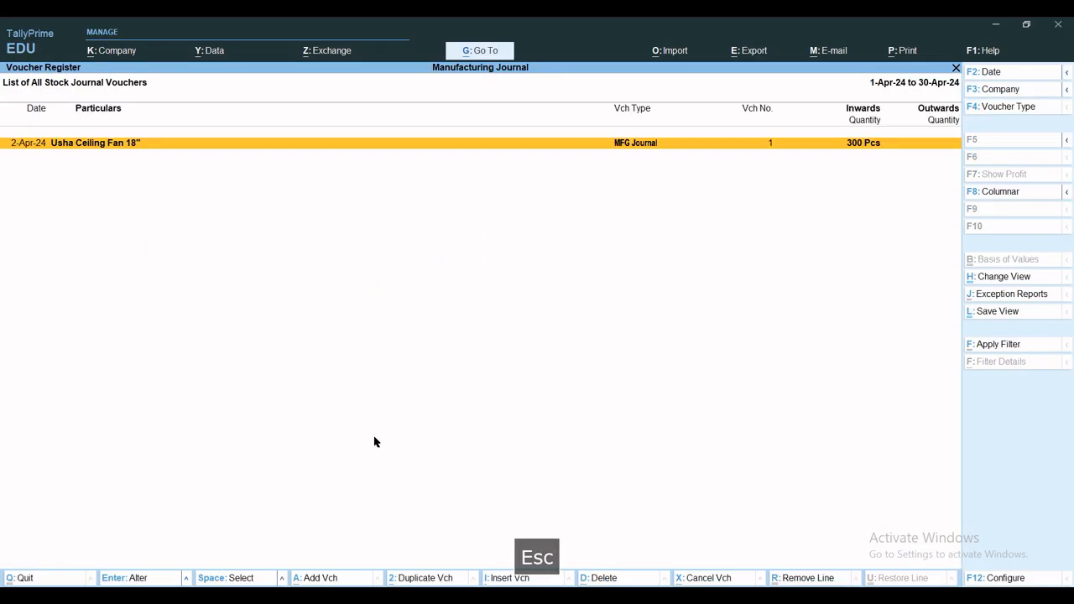
key(Escape)
key(Escape)
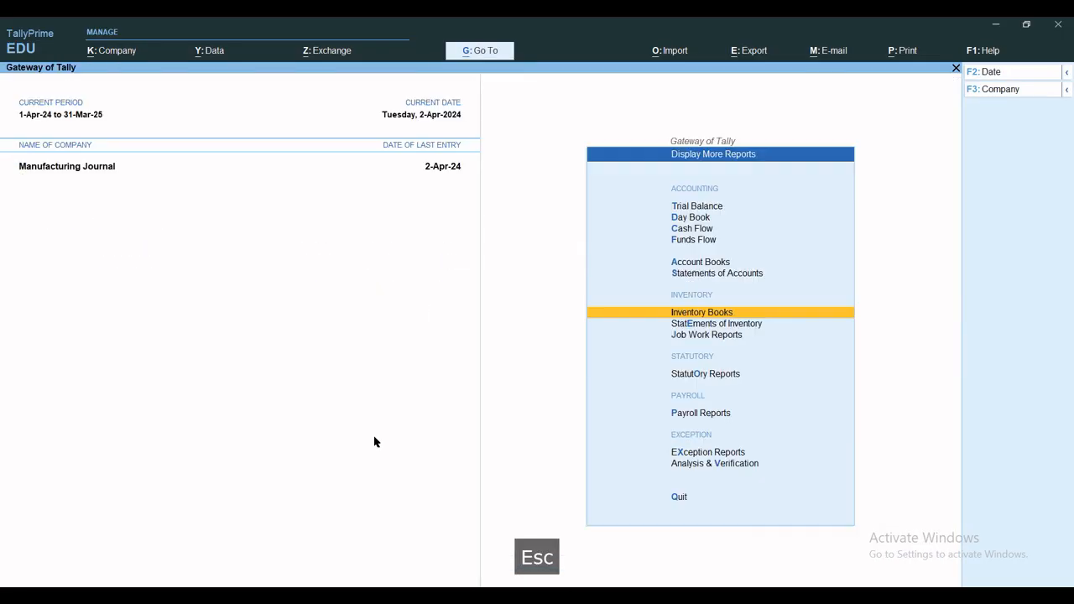
key(Escape)
key(Escape)
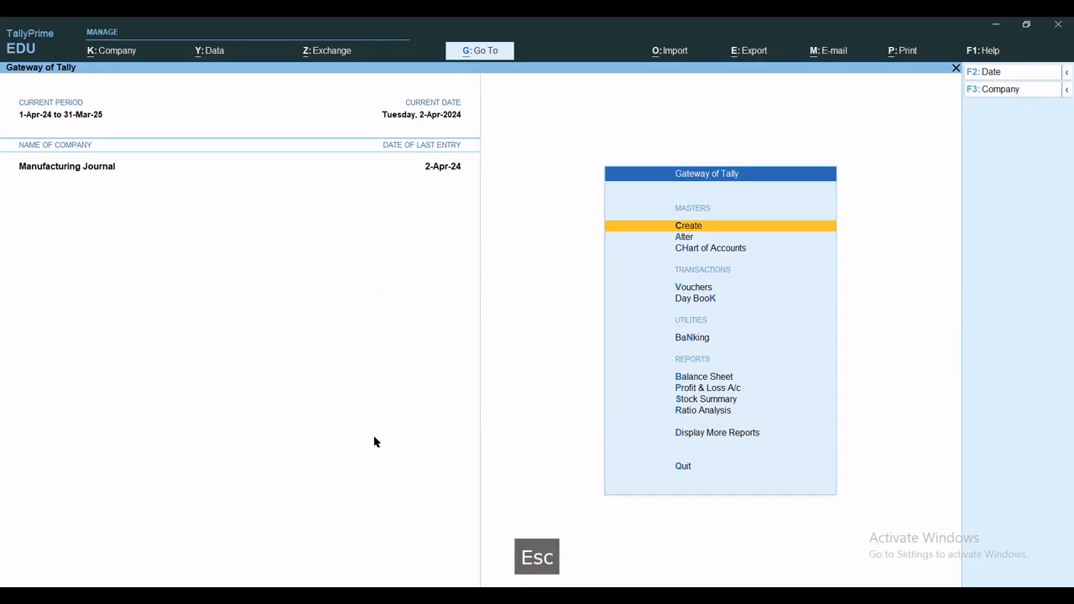